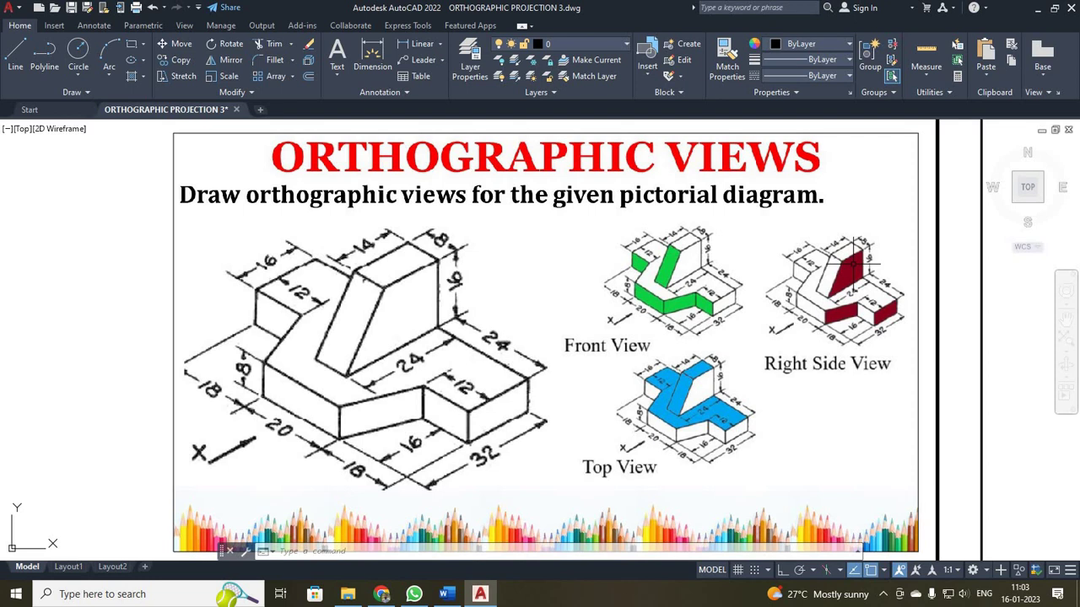
- Show the whole drawing and, with Ortho on, draw a horizontal reference line across the middle of the sheet's inner frame
{"action": "type", "text": "z"}
{"action": "key", "text": "Return"}
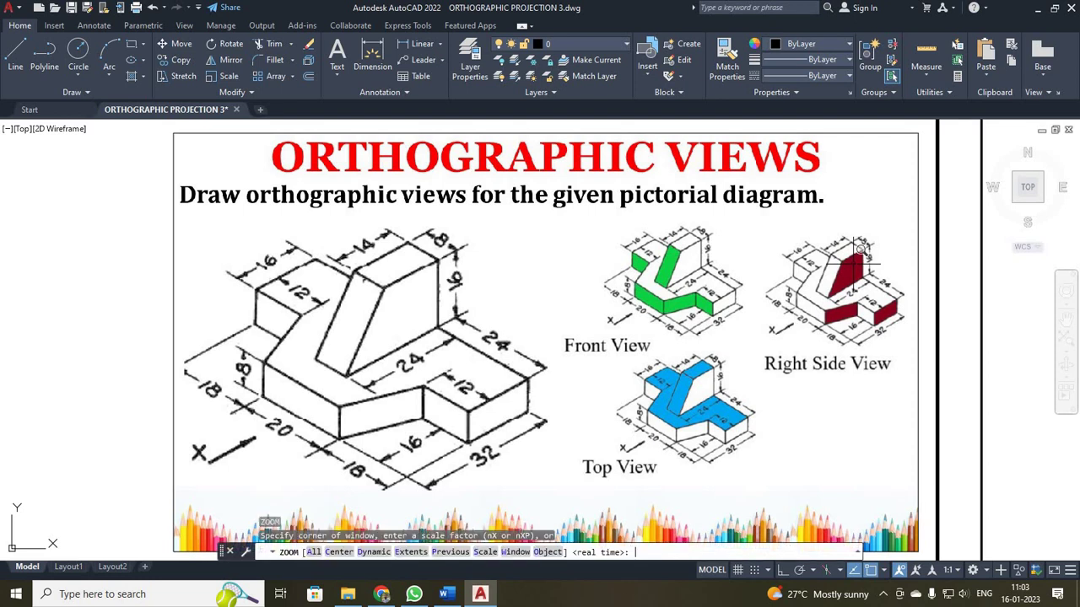
{"action": "key", "text": "Return"}
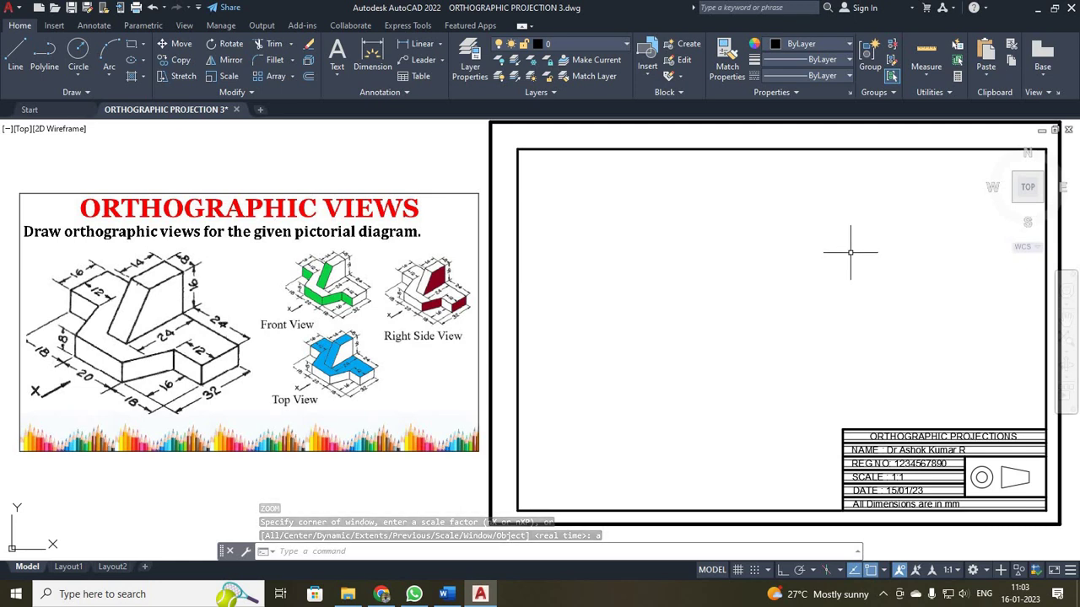
{"action": "left_click", "coordinate": [14, 49]}
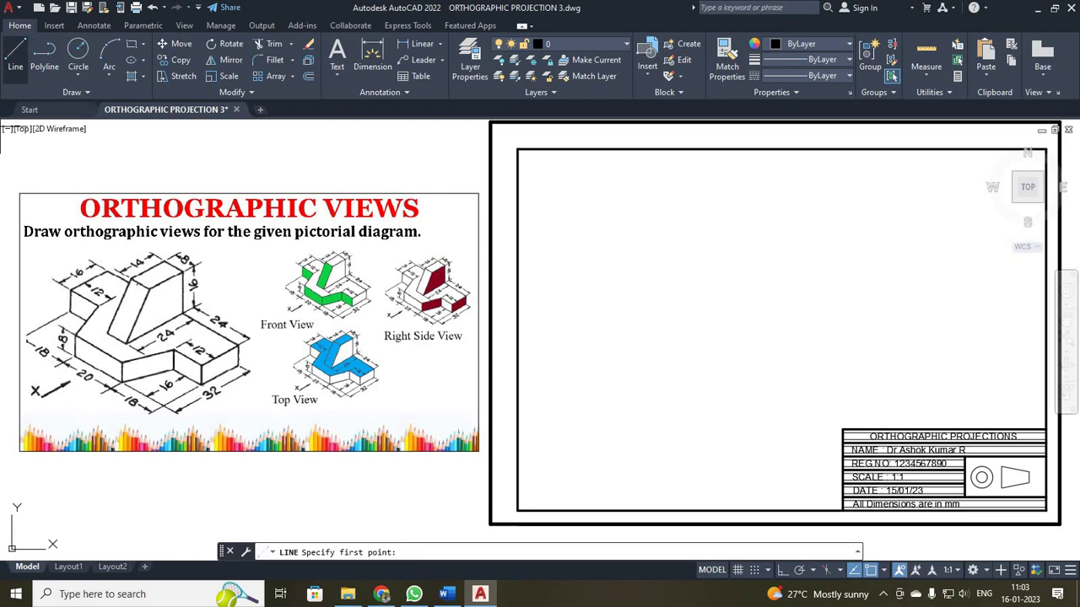
{"action": "left_click", "coordinate": [533, 316]}
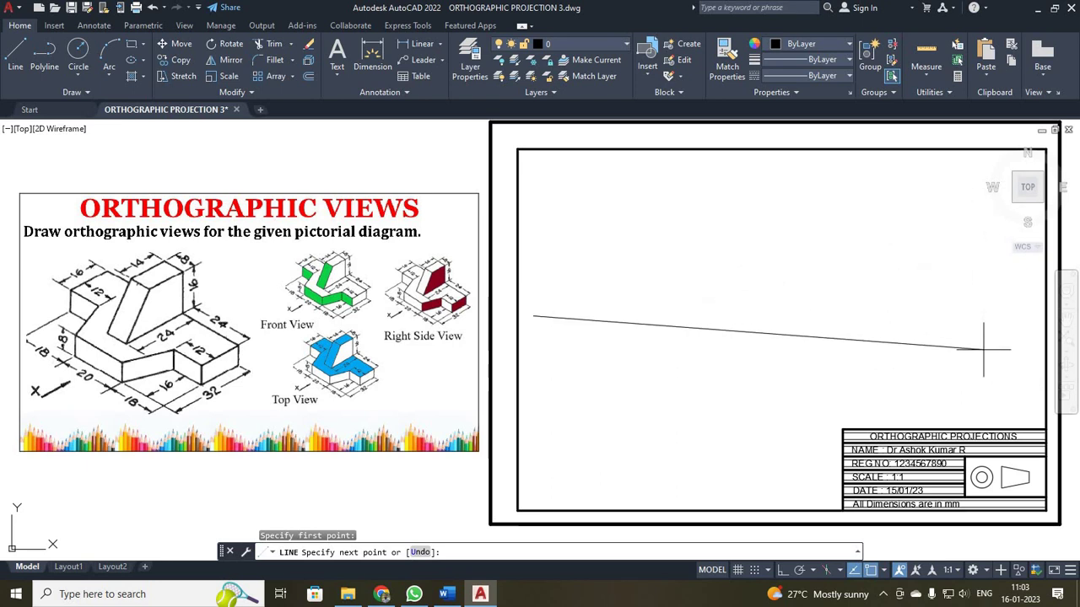
{"action": "key", "text": "F8"}
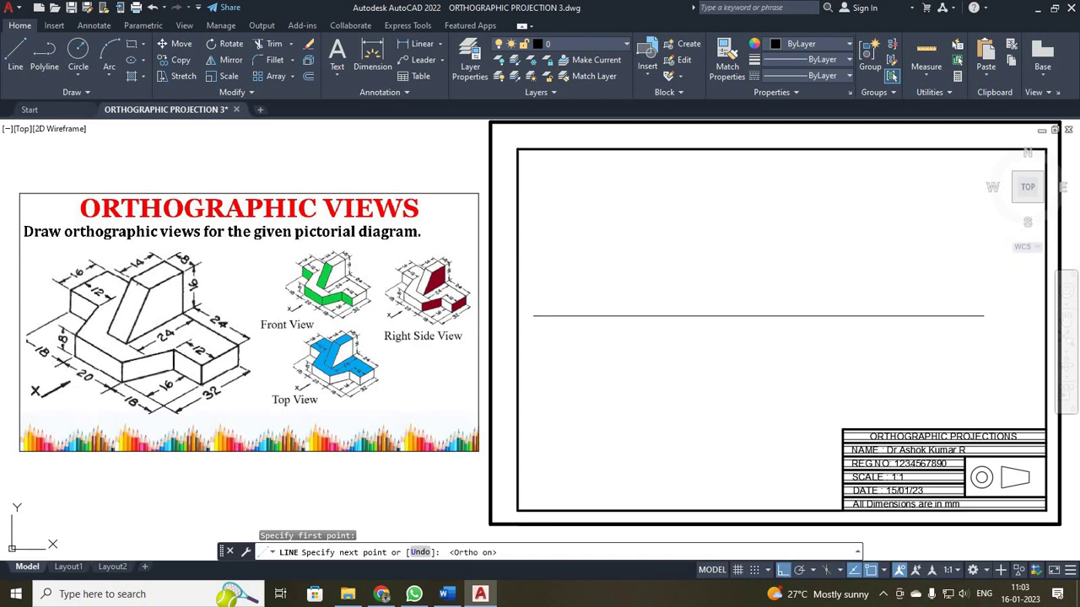
{"action": "left_click", "coordinate": [1031, 316]}
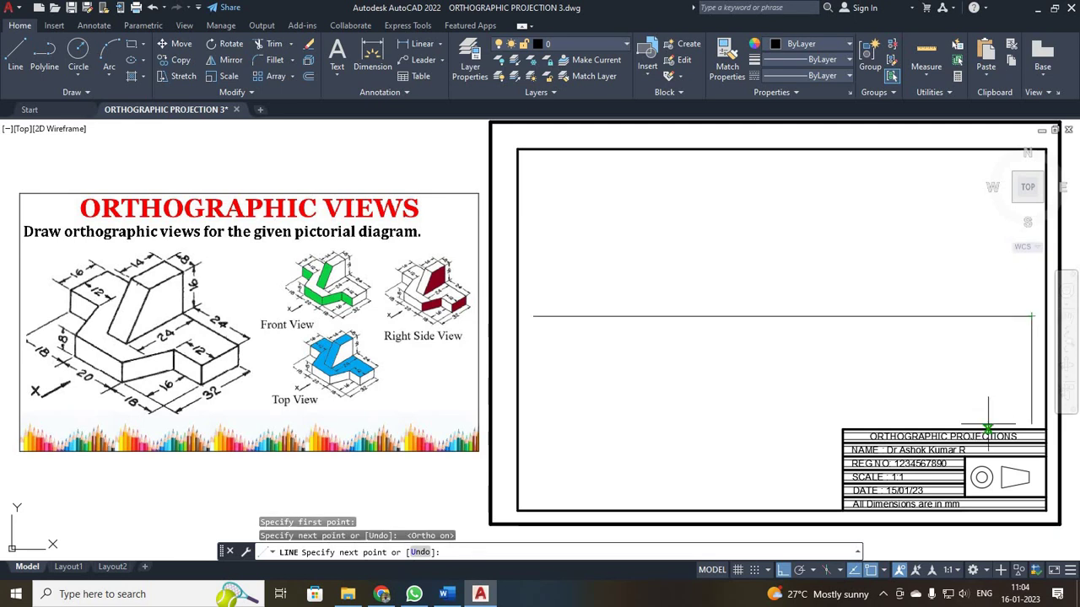
{"action": "key", "text": "Escape"}
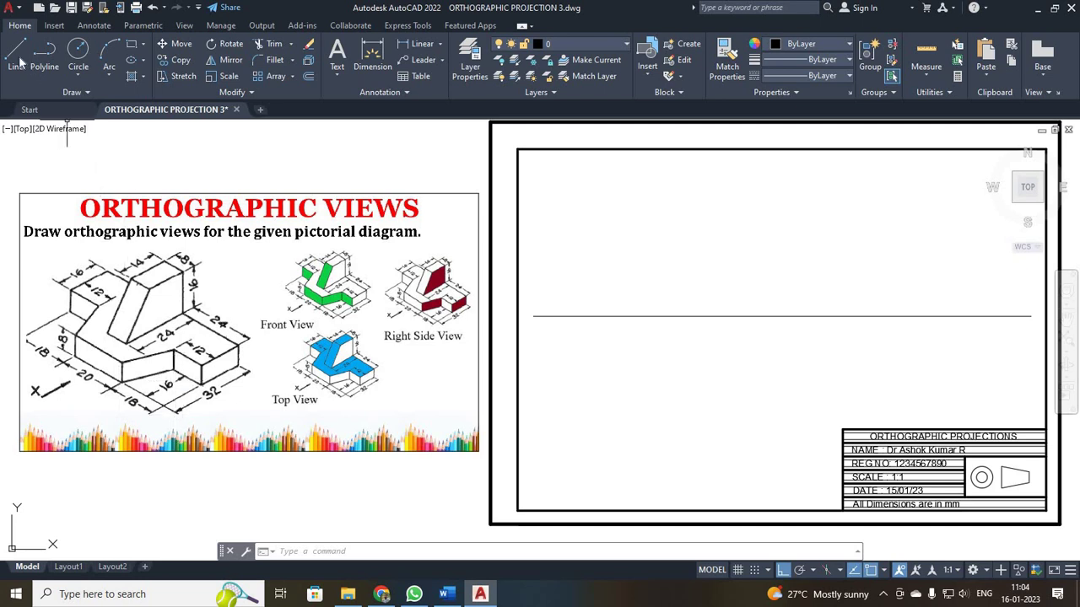
- Draw a closed rectangle 18 mm wide and 8 mm high just above the right half of the reference line
{"action": "left_click", "coordinate": [16, 57]}
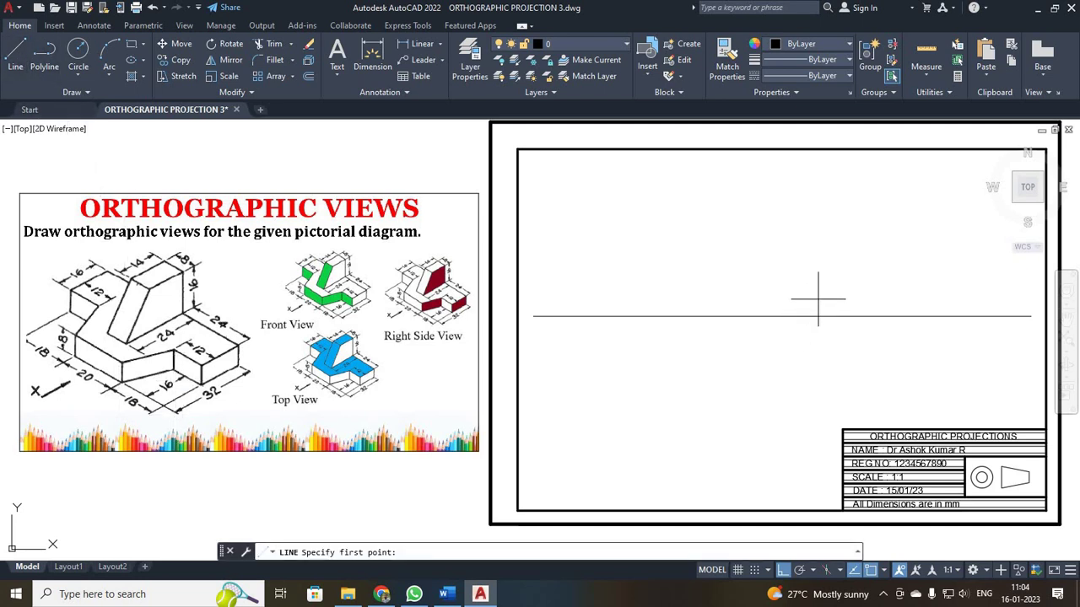
{"action": "left_click", "coordinate": [795, 283]}
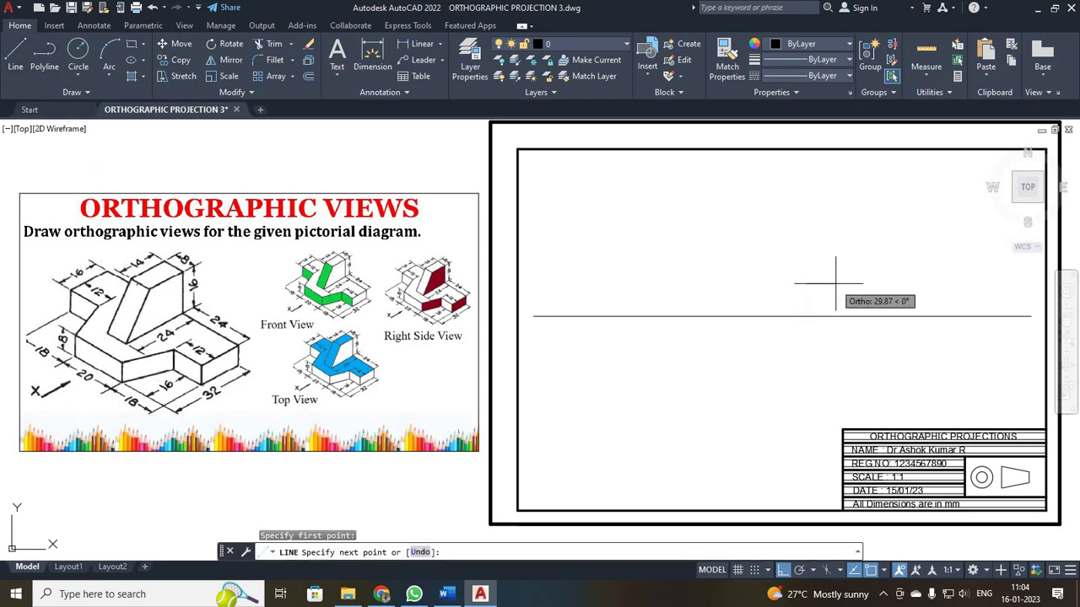
{"action": "type", "text": "18"}
{"action": "key", "text": "Return"}
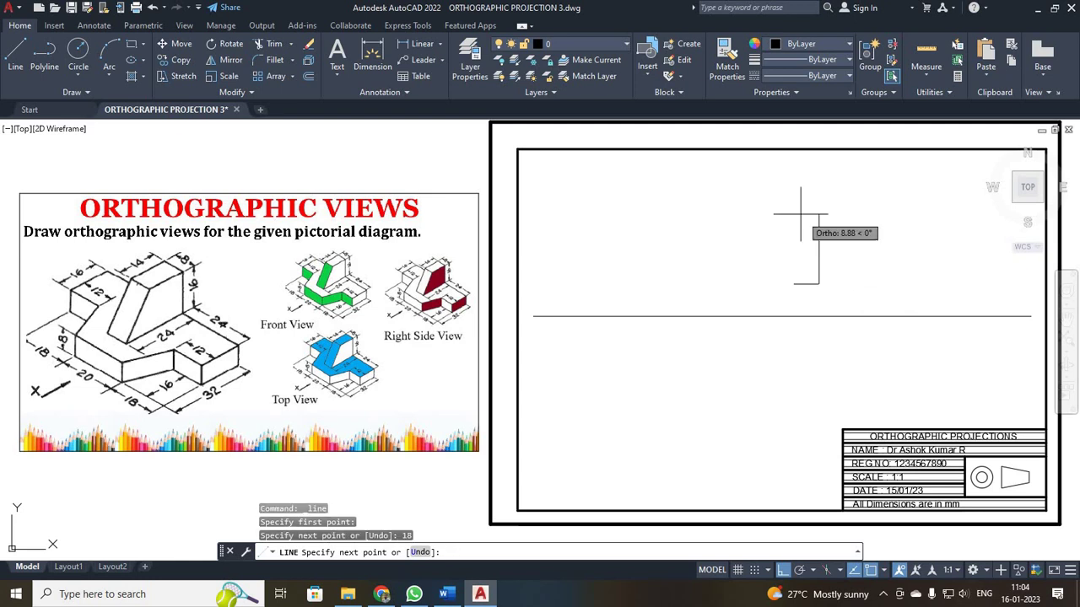
{"action": "type", "text": "8"}
{"action": "key", "text": "Return"}
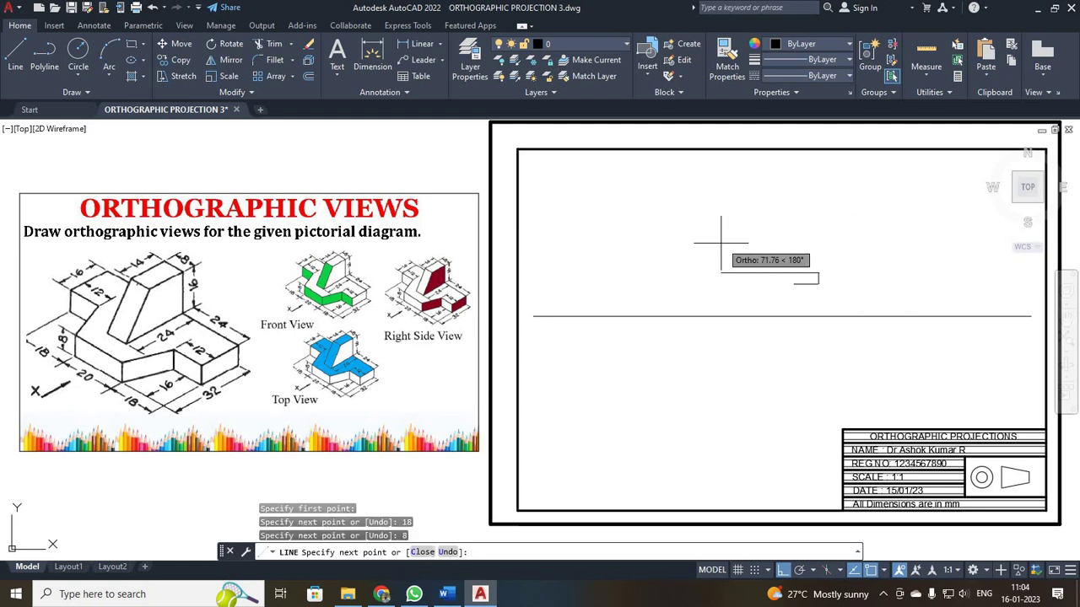
{"action": "type", "text": "18"}
{"action": "key", "text": "Return"}
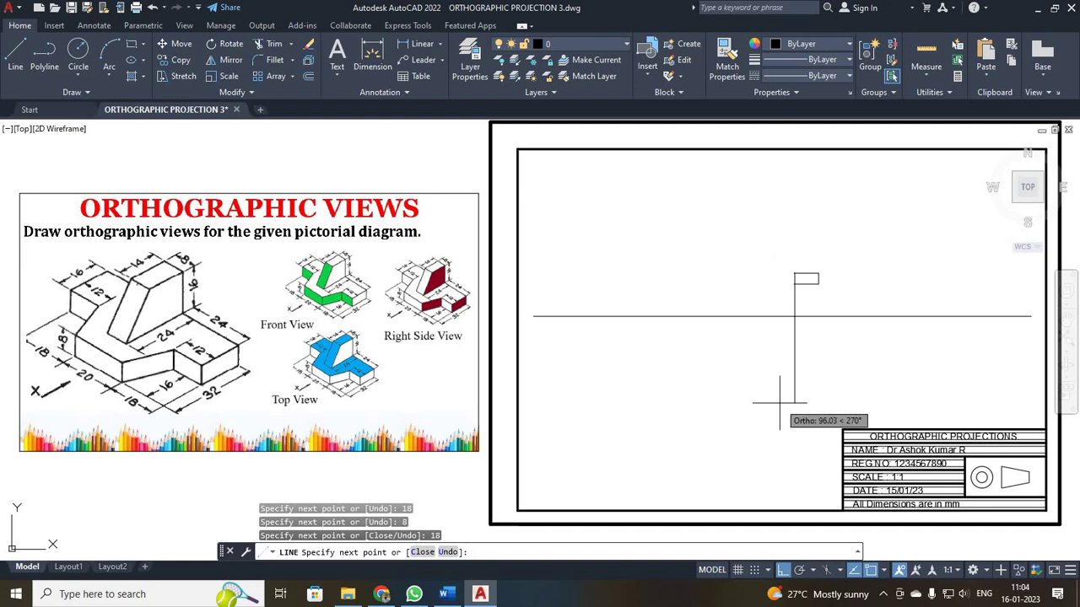
{"action": "key", "text": "Escape"}
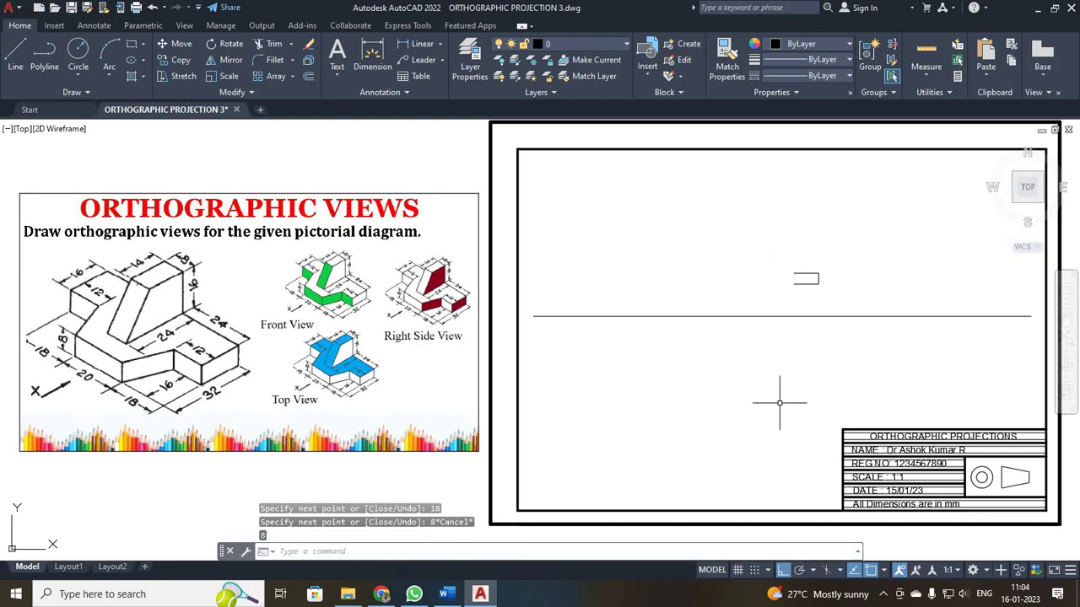
{"action": "left_click", "coordinate": [15, 52]}
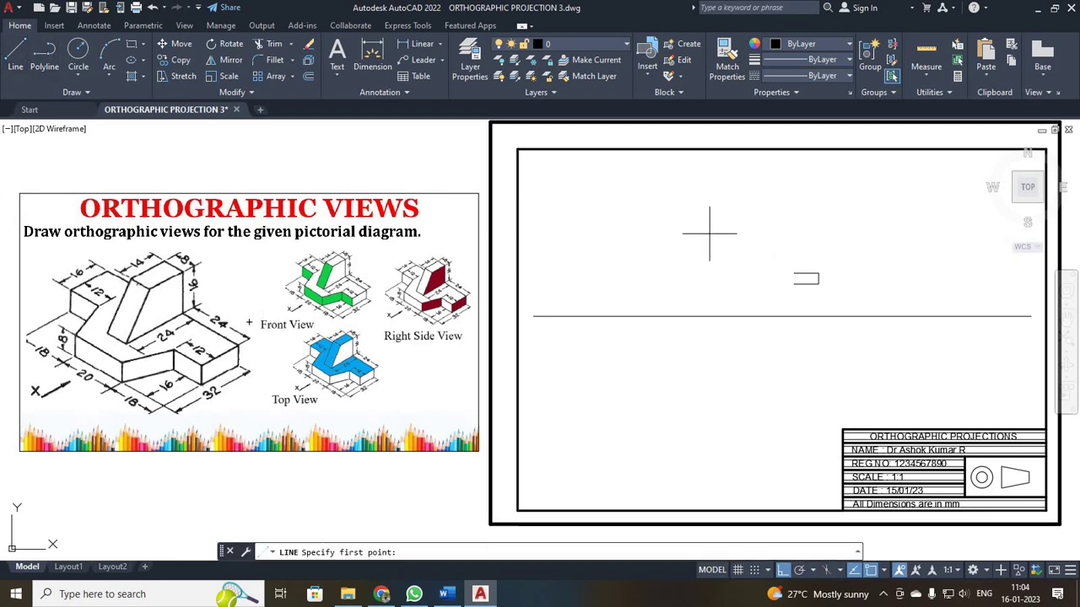
{"action": "left_click", "coordinate": [794, 284]}
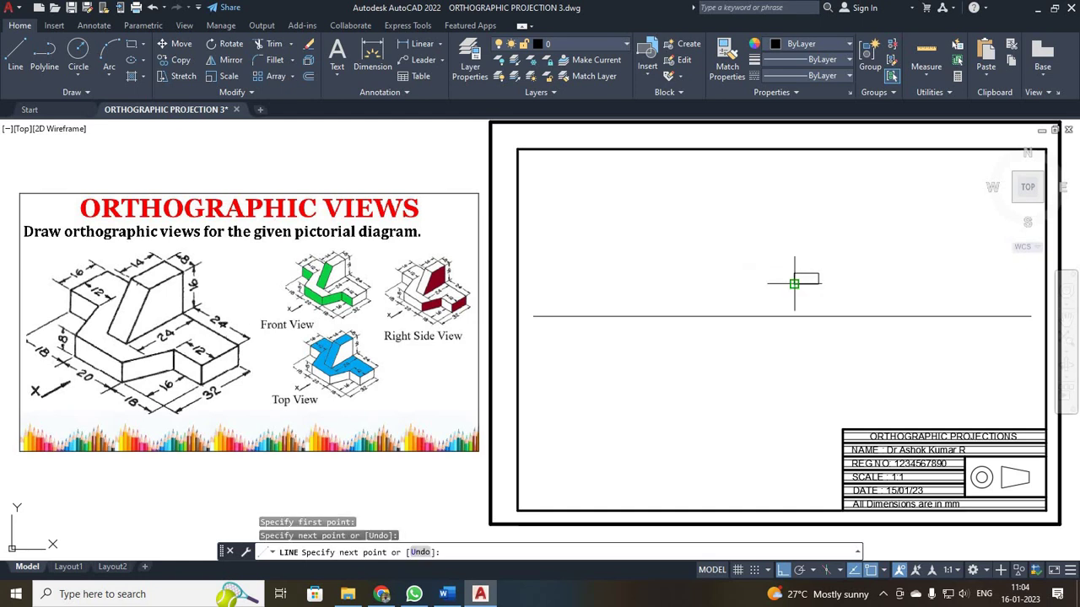
{"action": "key", "text": "Escape"}
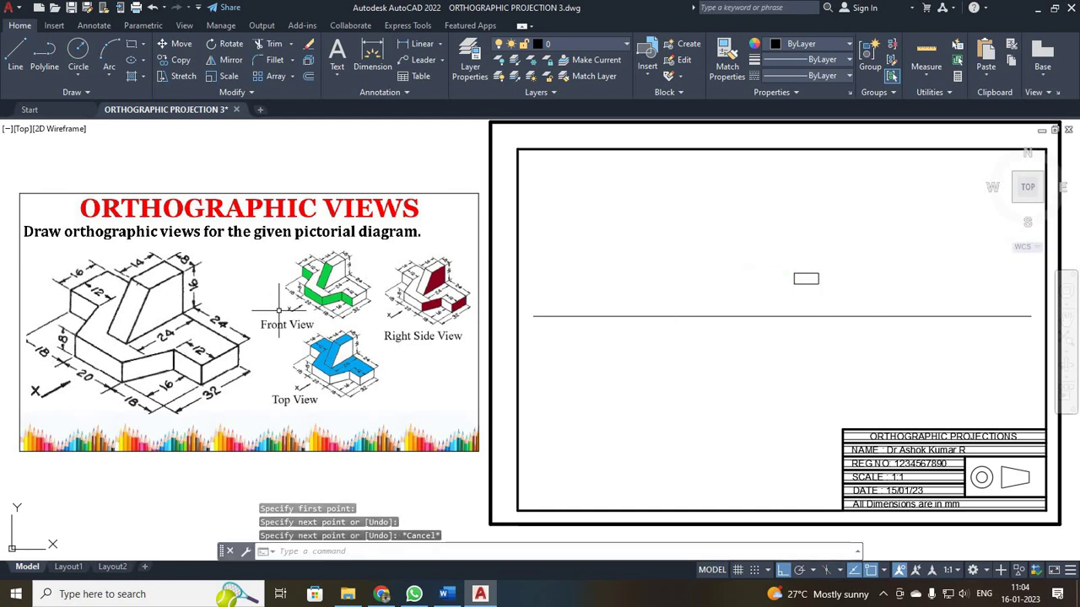
- Add an adjoining rectangle 20 mm wide and 8 mm high, starting from the first rectangle's lower-right corner
{"action": "left_click", "coordinate": [15, 52]}
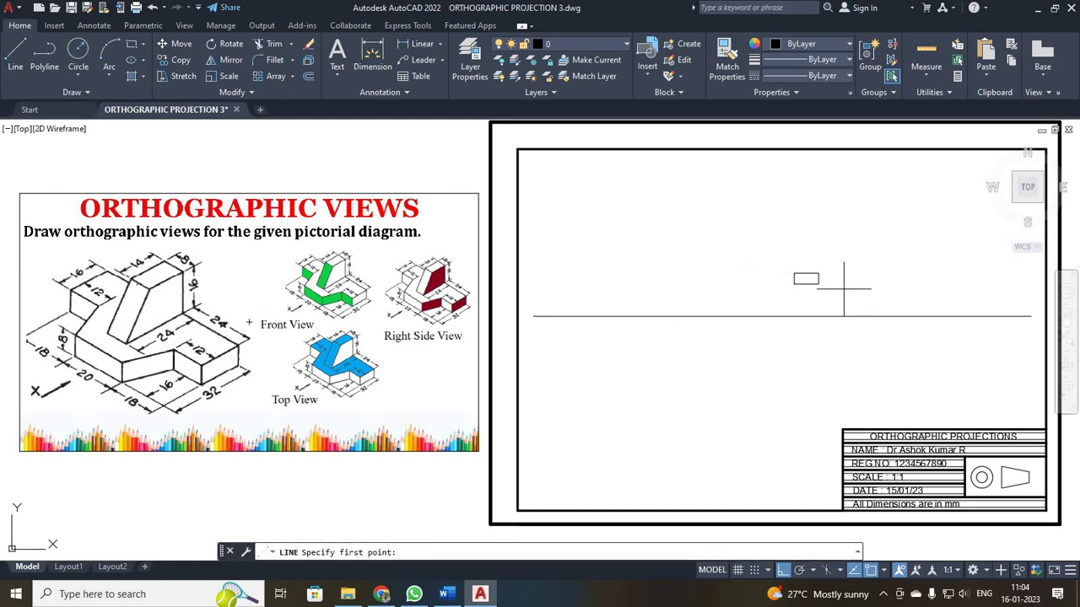
{"action": "left_click", "coordinate": [818, 284]}
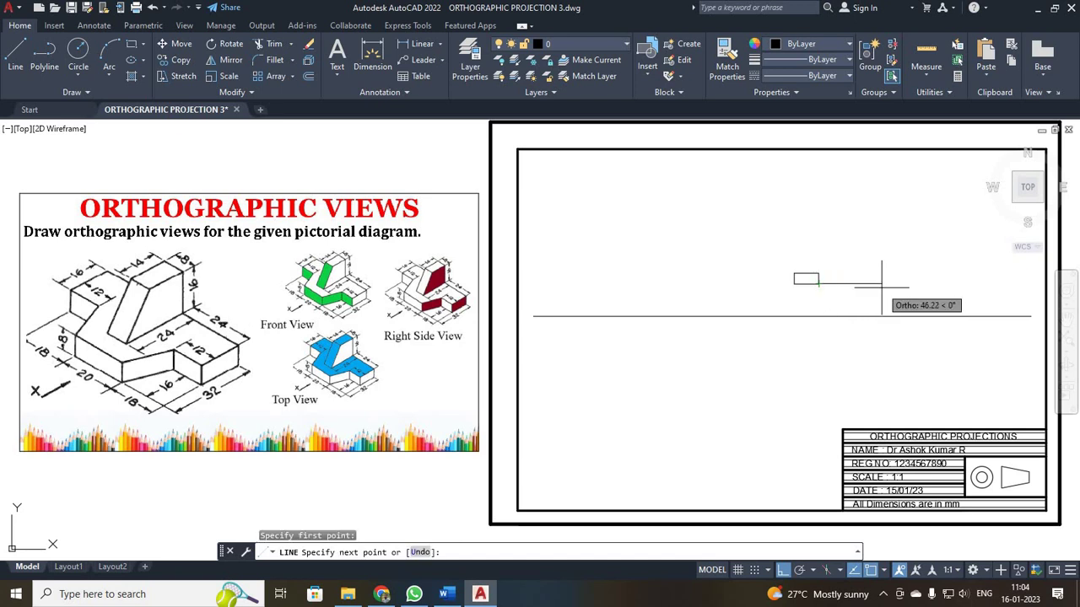
{"action": "type", "text": "20"}
{"action": "key", "text": "Return"}
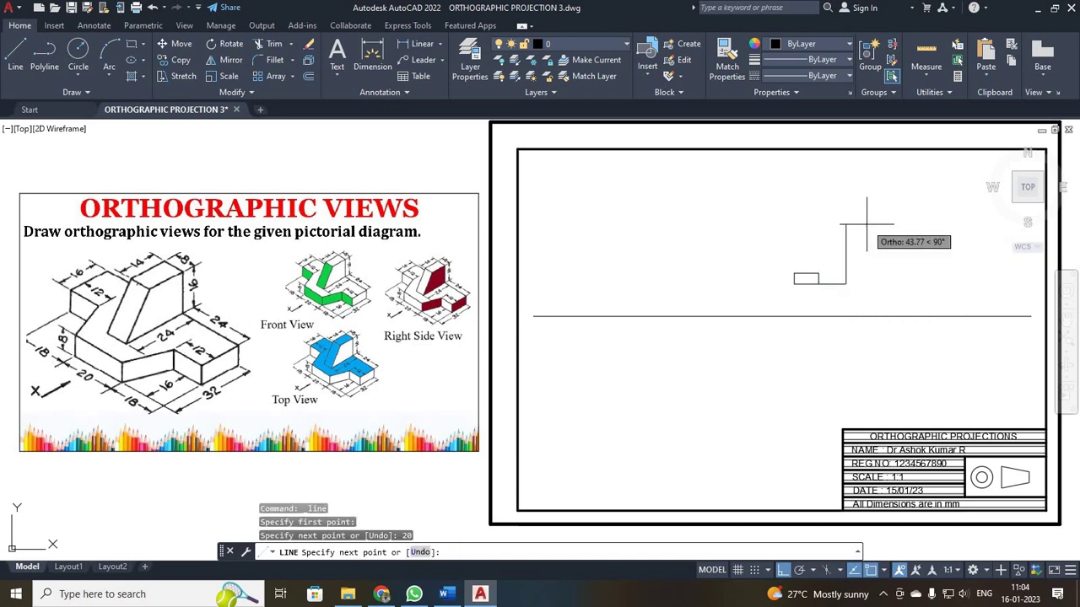
{"action": "key", "text": "Return"}
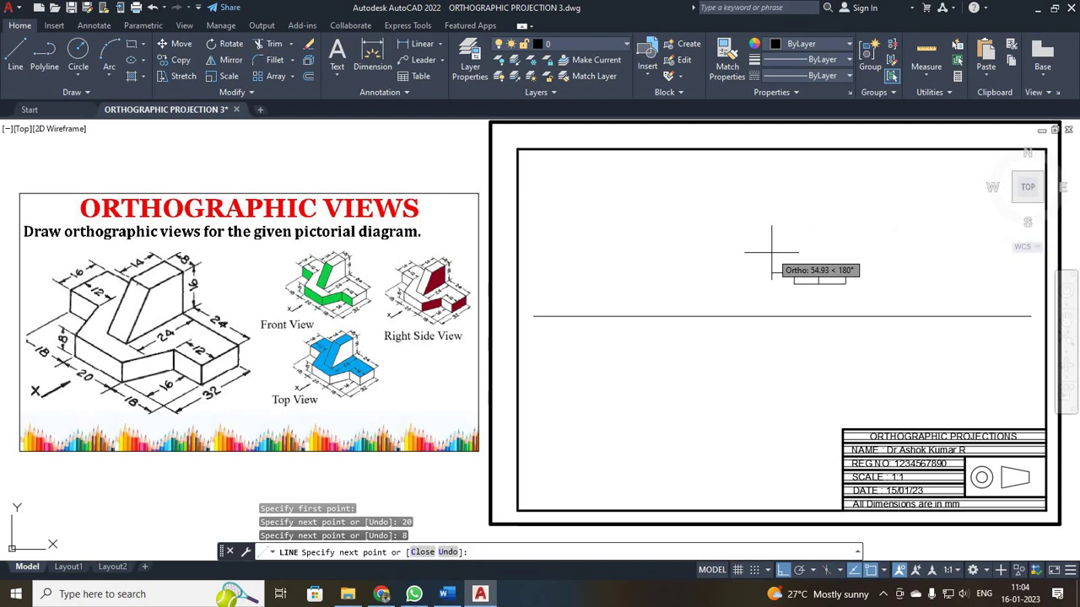
{"action": "type", "text": "20"}
{"action": "key", "text": "Return"}
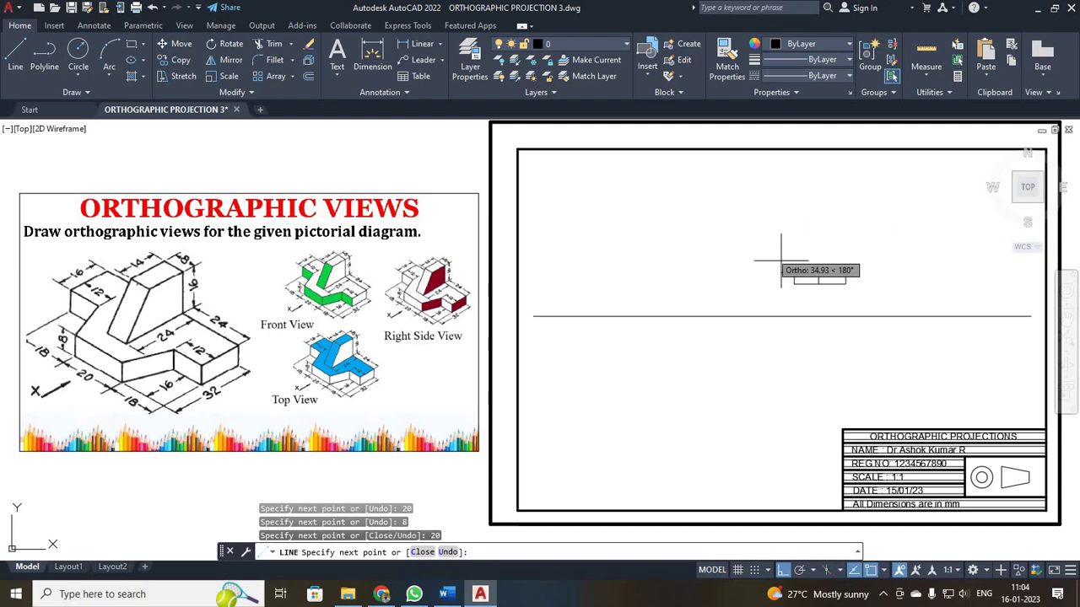
{"action": "key", "text": "Escape"}
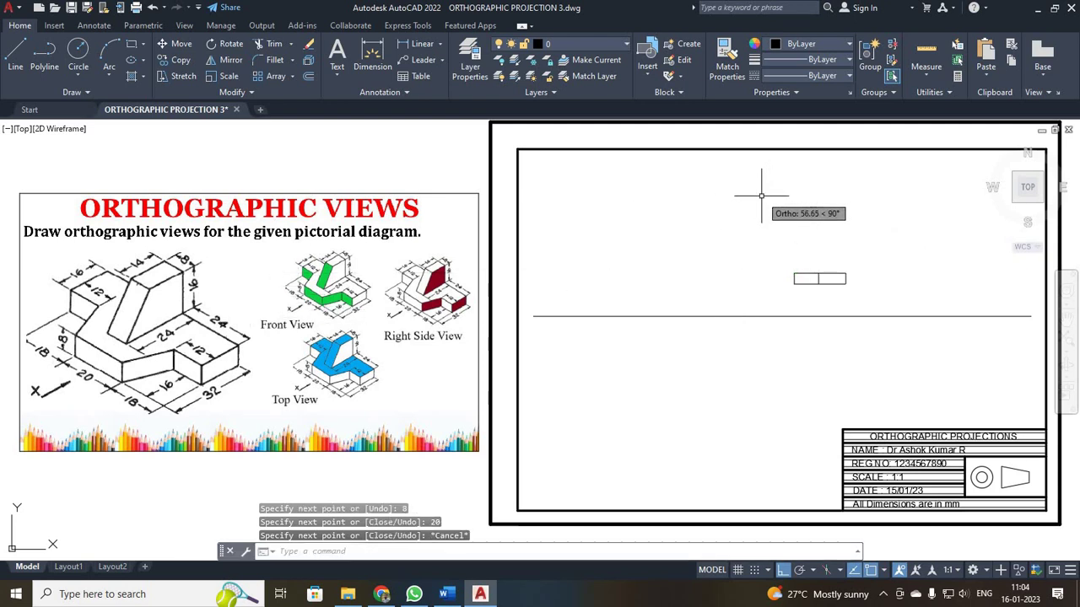
- Extend the row with another rectangle 18 mm wide and 8 mm high from the 20 mm rectangle's lower-right corner
{"action": "key", "text": "Return"}
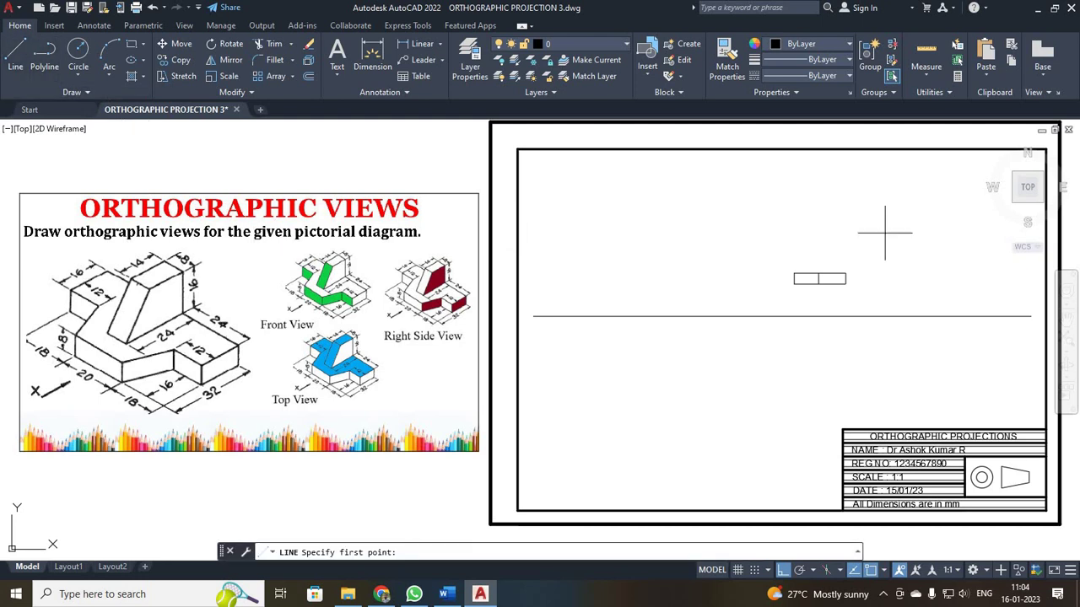
{"action": "left_click", "coordinate": [845, 283]}
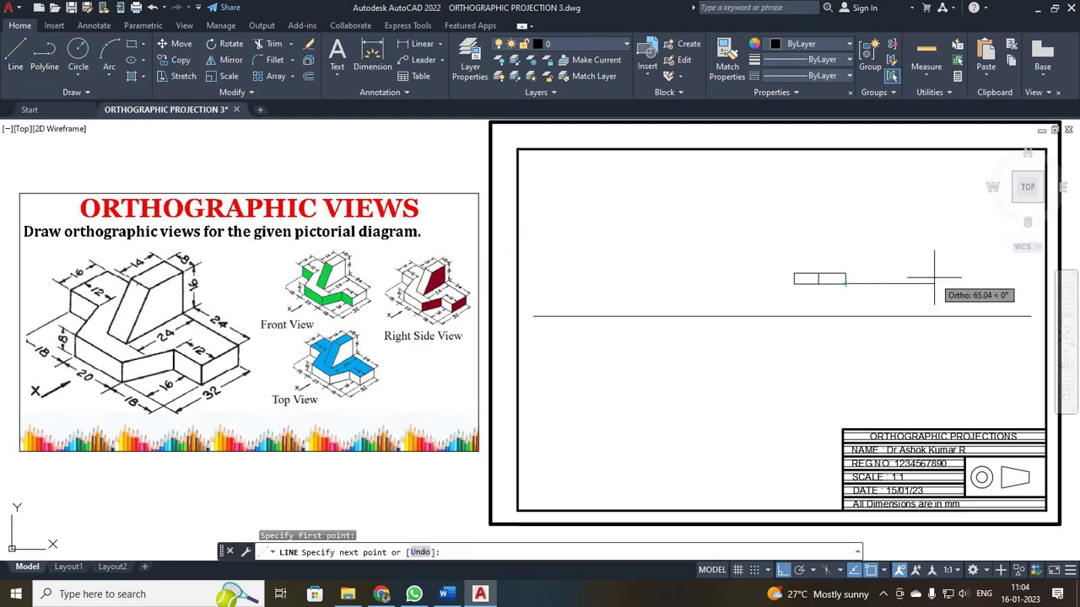
{"action": "type", "text": "18"}
{"action": "key", "text": "Return"}
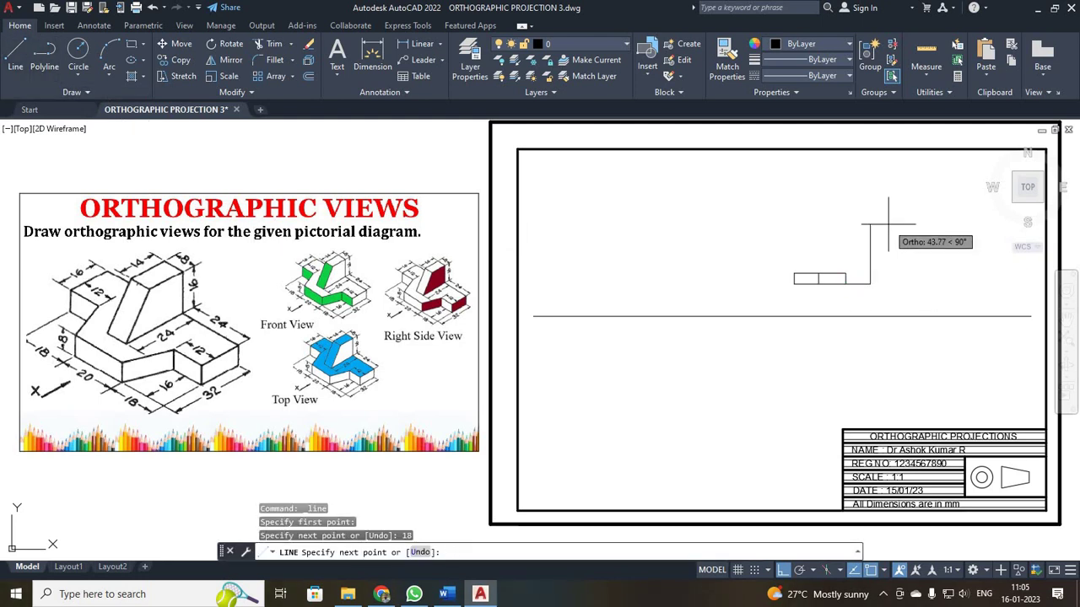
{"action": "type", "text": "8"}
{"action": "key", "text": "Return"}
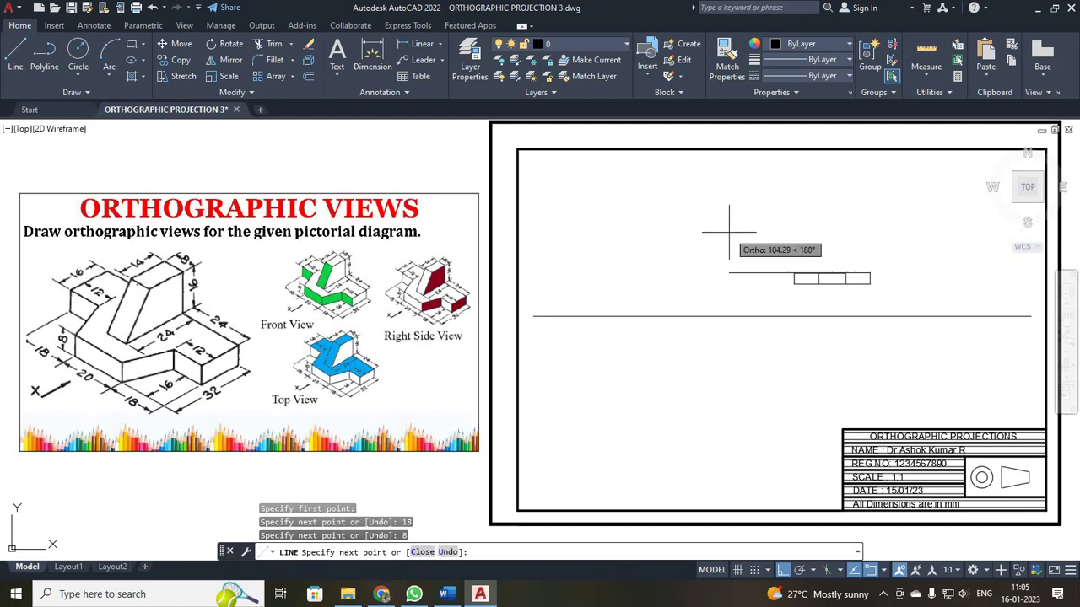
{"action": "type", "text": "18"}
{"action": "key", "text": "Return"}
{"action": "key", "text": "Escape"}
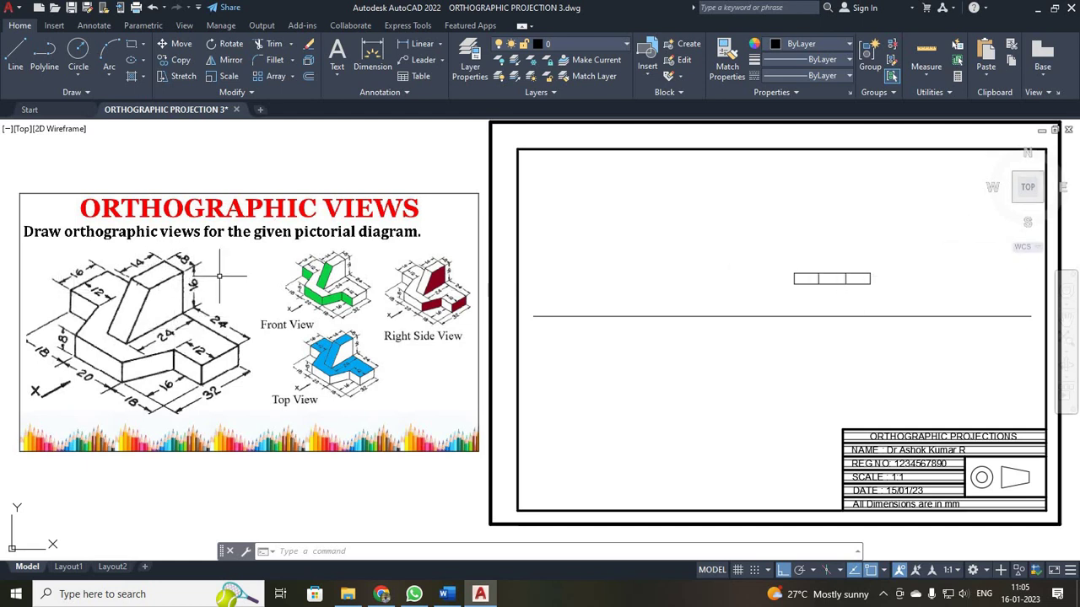
- Draw an upright rectangle 8 mm wide and 16 mm high, centred on the midpoint of the middle rectangle's top edge
{"action": "scroll", "coordinate": [863, 293], "scroll_direction": "up", "scroll_amount": 4}
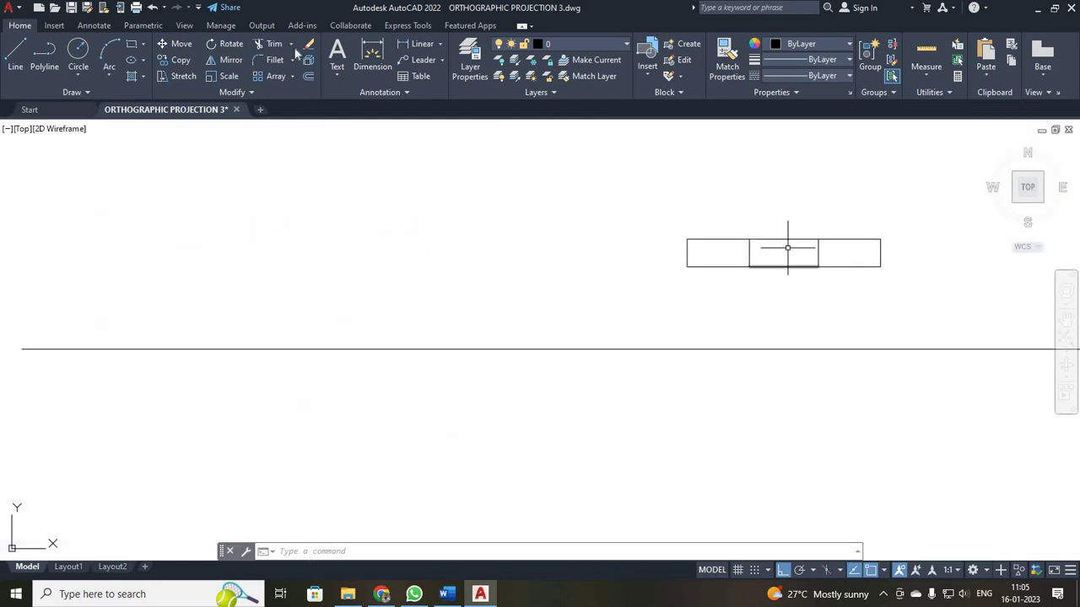
{"action": "type", "text": "l"}
{"action": "key", "text": "Return"}
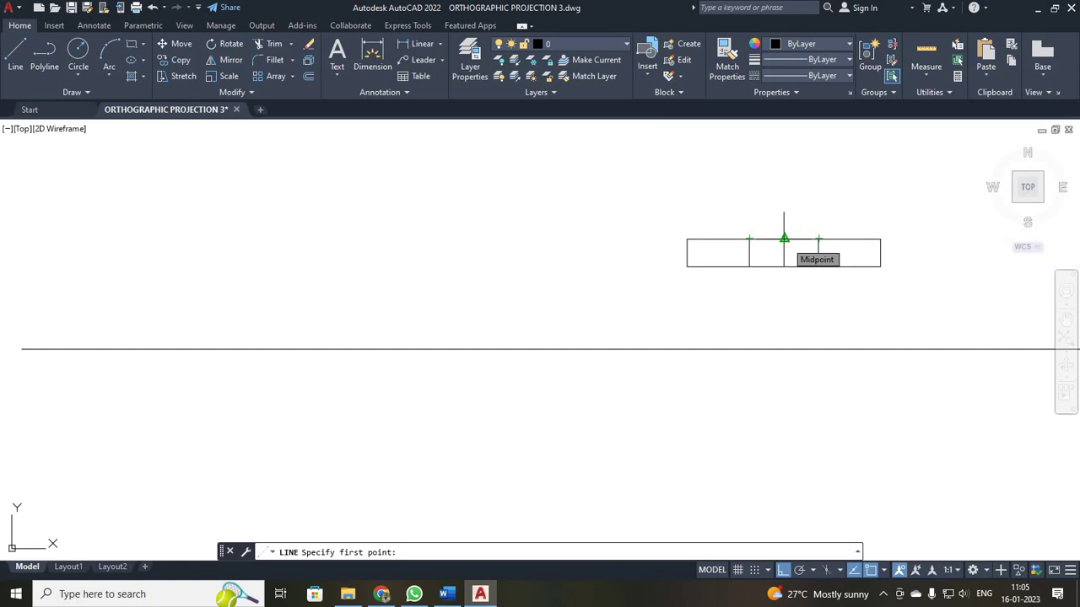
{"action": "left_click", "coordinate": [784, 238]}
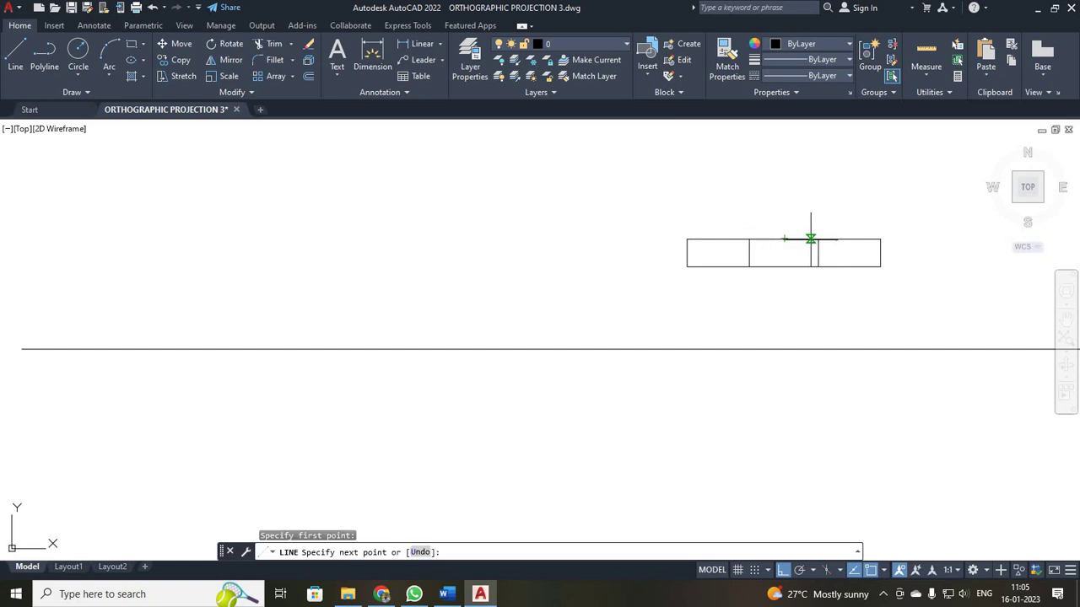
{"action": "type", "text": "4"}
{"action": "key", "text": "Return"}
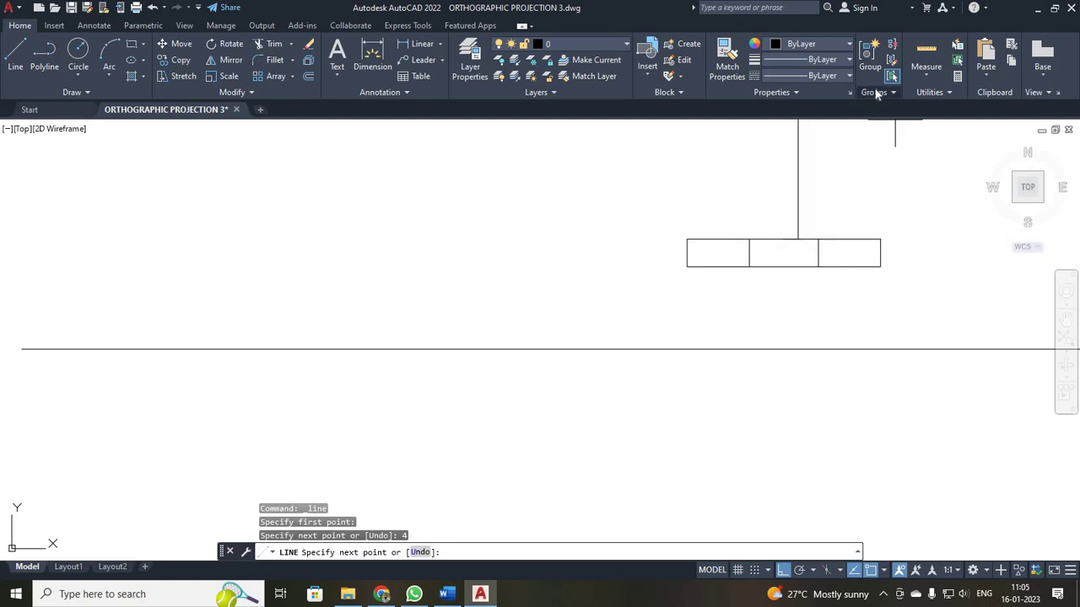
{"action": "type", "text": "16"}
{"action": "key", "text": "Return"}
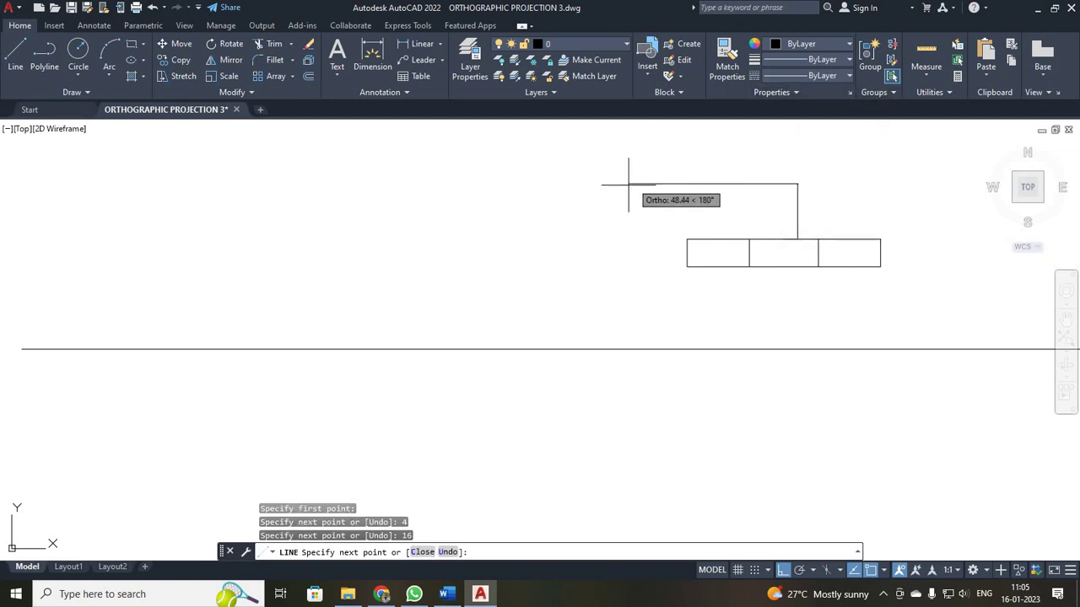
{"action": "type", "text": "8"}
{"action": "key", "text": "Return"}
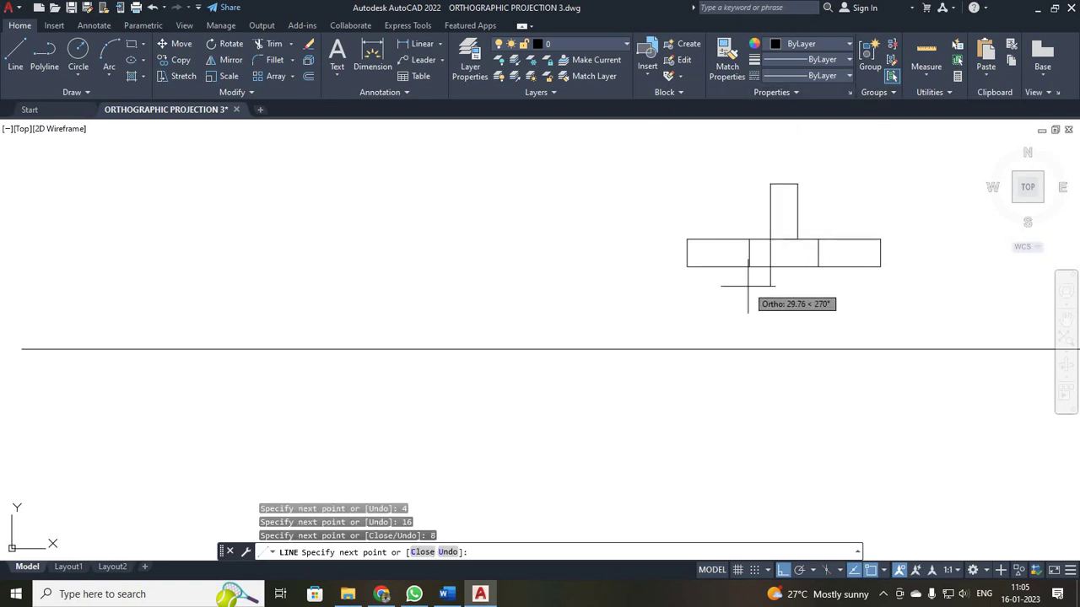
{"action": "type", "text": "16"}
{"action": "key", "text": "Return"}
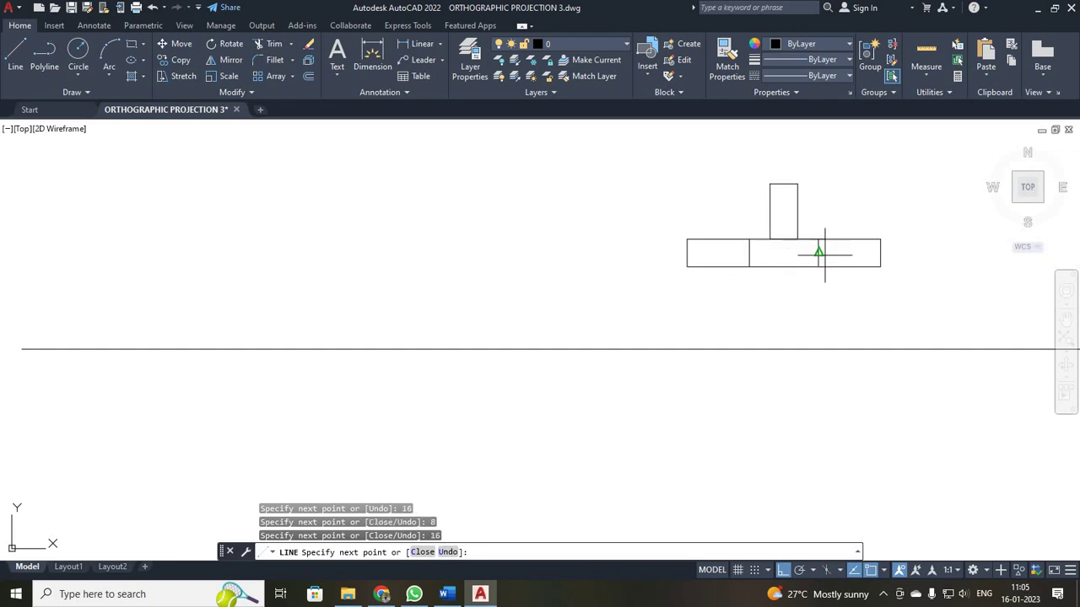
{"action": "type", "text": "4"}
{"action": "key", "text": "Return"}
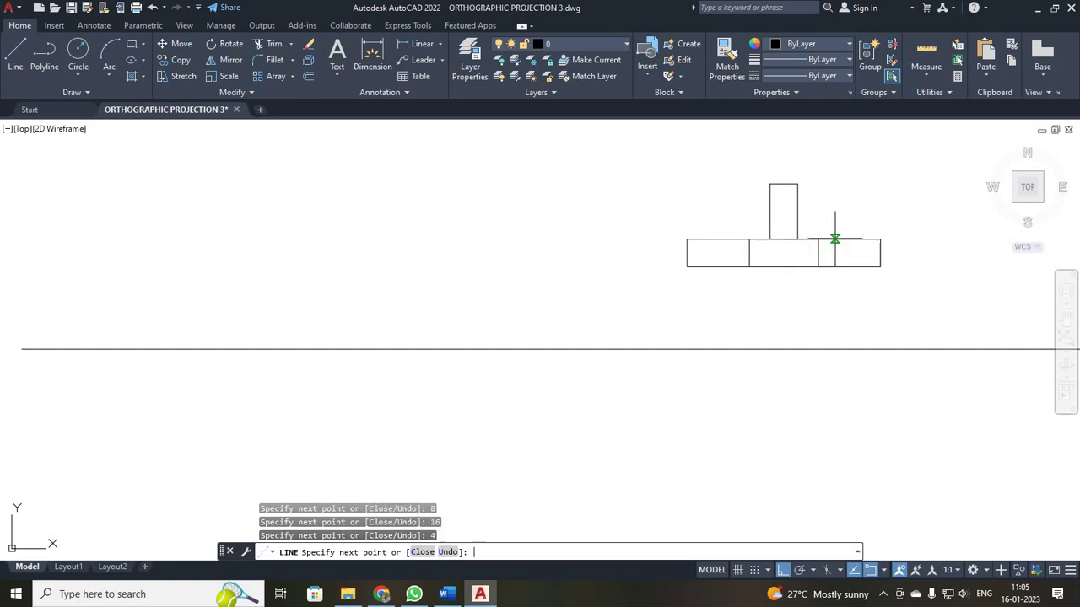
- Set the current lineweight to 0.35 mm in the lineweight settings
{"action": "key", "text": "Escape"}
{"action": "scroll", "coordinate": [819, 313], "scroll_direction": "down", "scroll_amount": 4}
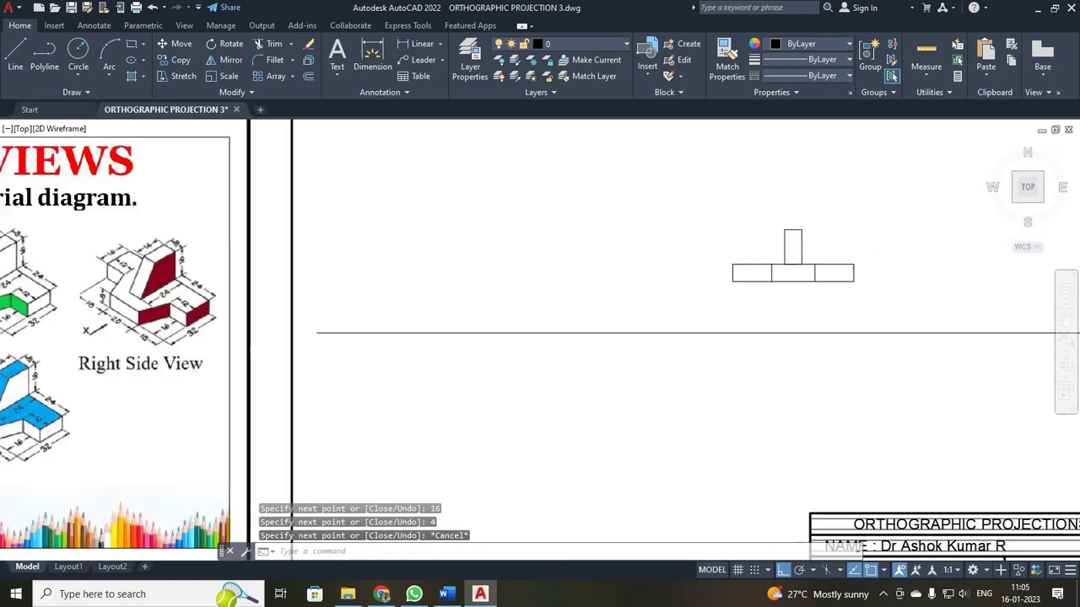
{"action": "scroll", "coordinate": [808, 305], "scroll_direction": "up", "scroll_amount": 2}
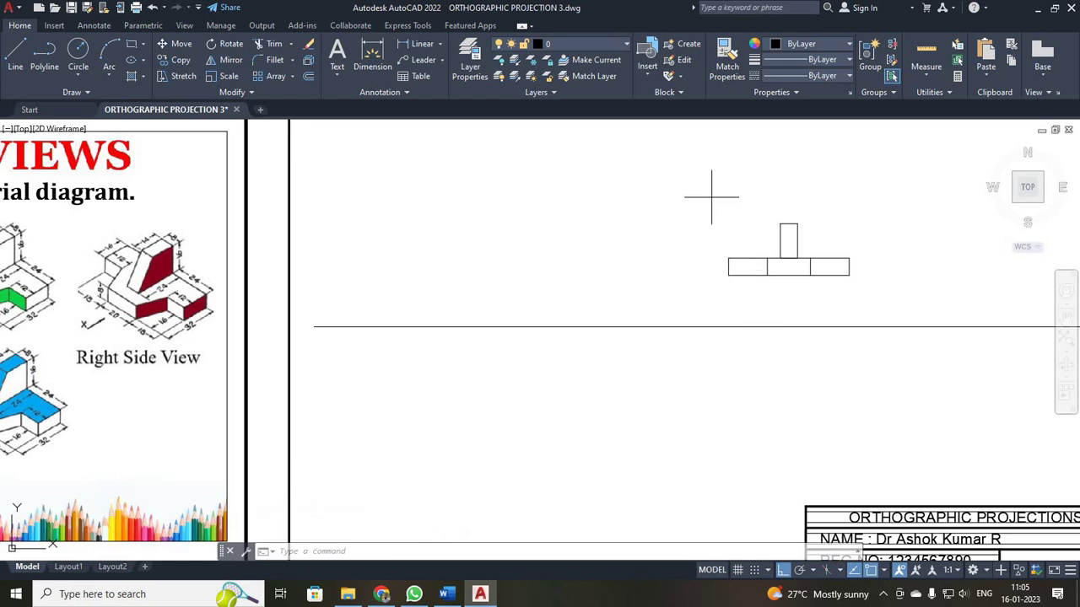
{"action": "left_click", "coordinate": [711, 198]}
{"action": "left_click", "coordinate": [881, 295]}
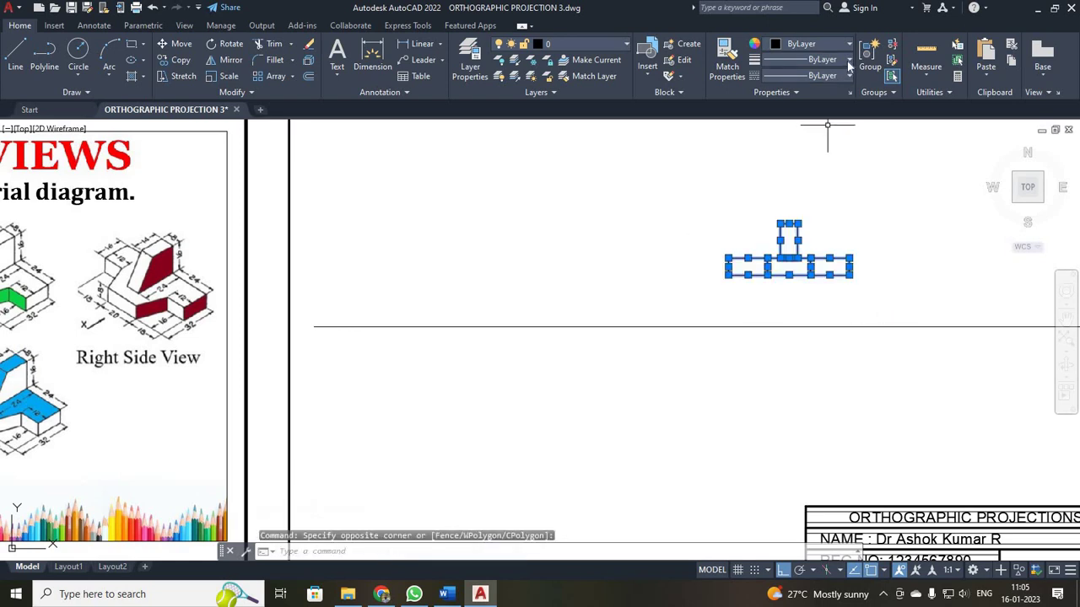
{"action": "left_click", "coordinate": [848, 61]}
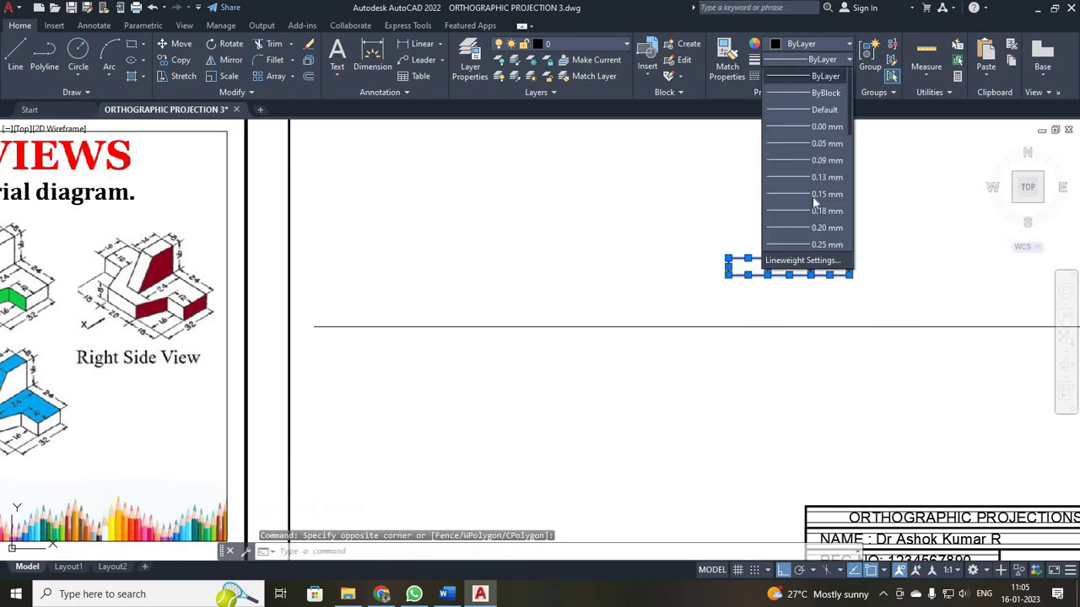
{"action": "scroll", "coordinate": [806, 263], "scroll_direction": "down", "scroll_amount": 2}
{"action": "left_click", "coordinate": [803, 260]}
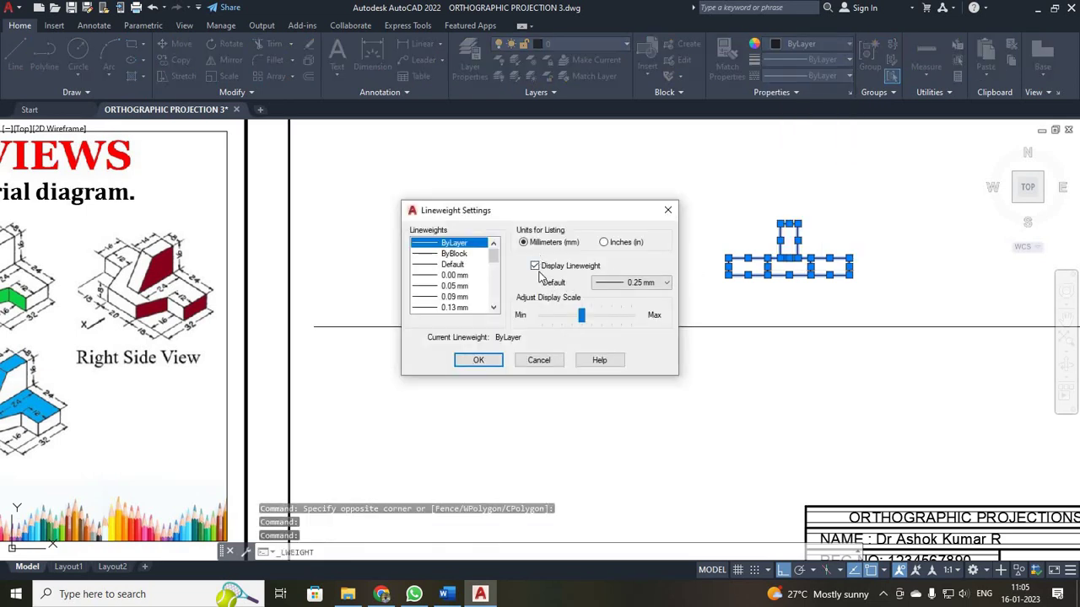
{"action": "scroll", "coordinate": [460, 287], "scroll_direction": "down", "scroll_amount": 2}
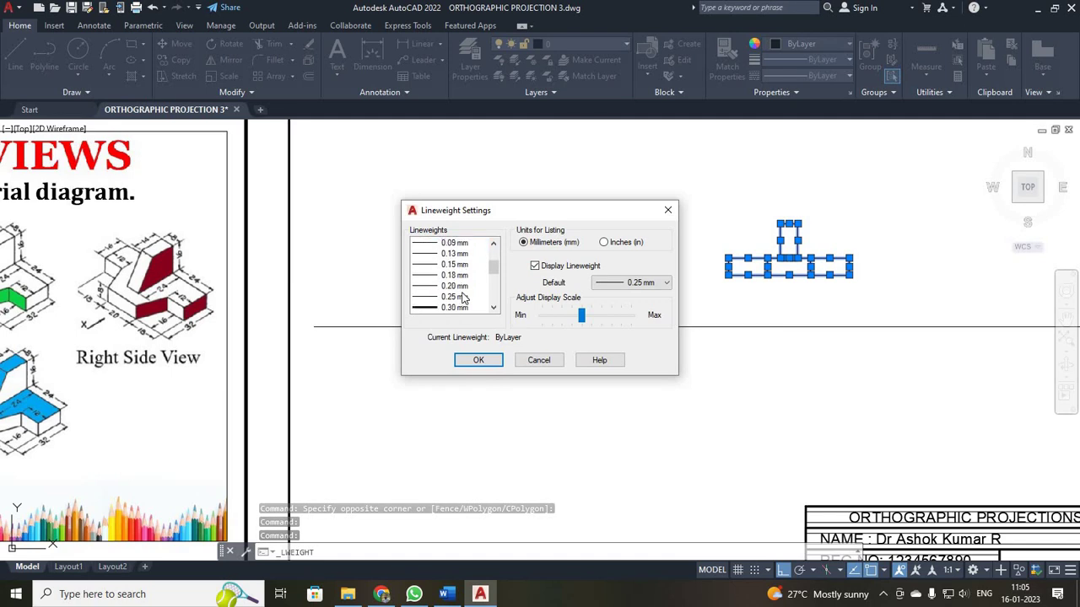
{"action": "left_click", "coordinate": [456, 307]}
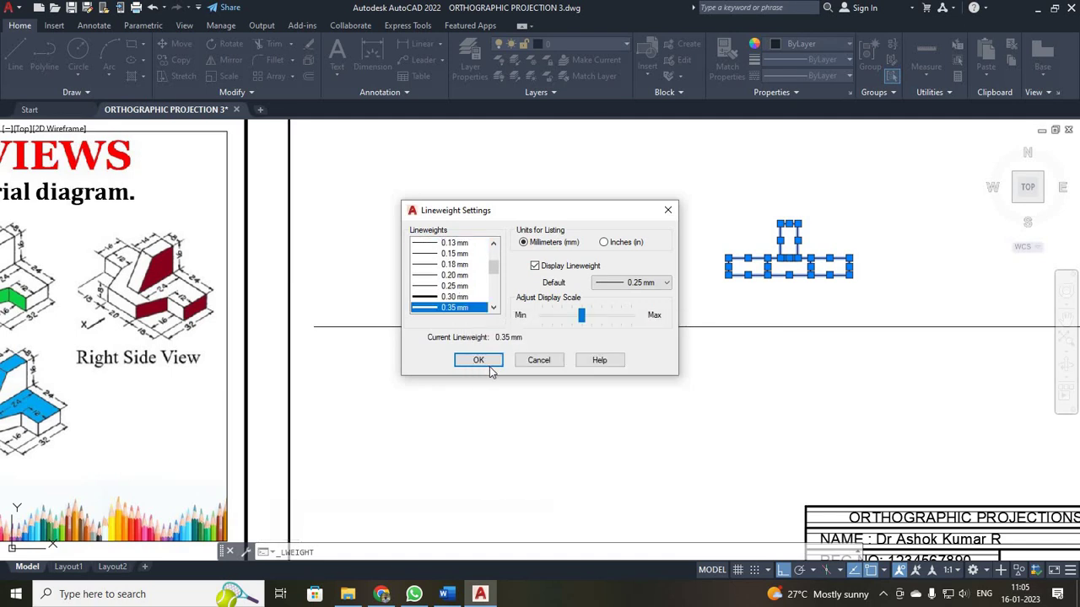
{"action": "left_click", "coordinate": [480, 361]}
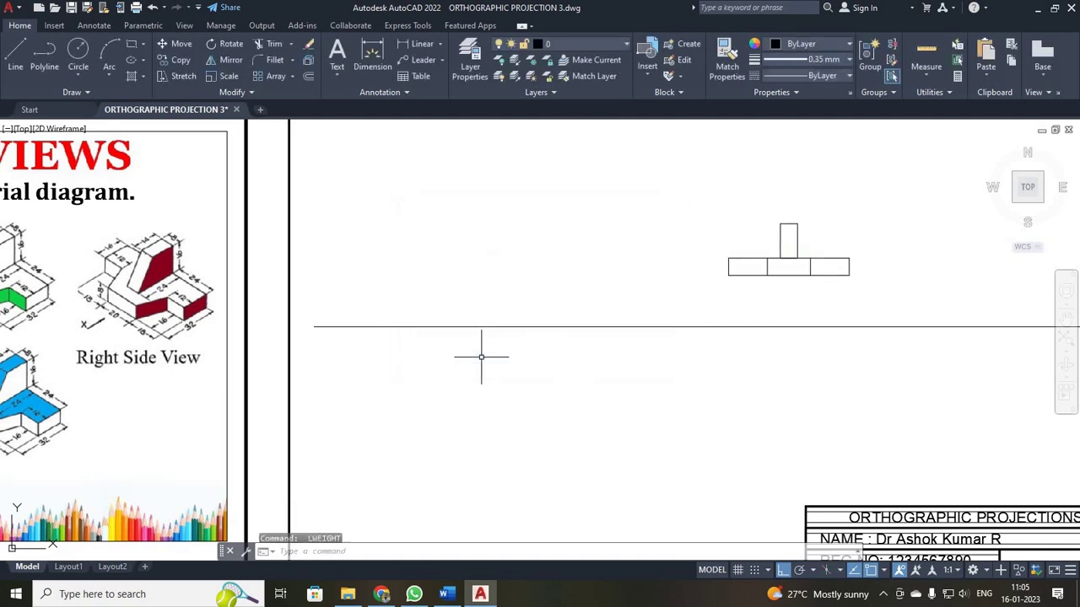
- Apply the 0.35 mm lineweight to all lines of the front view
{"action": "mouse_move", "coordinate": [701, 210]}
{"action": "left_mouse_down"}
{"action": "mouse_move", "coordinate": [884, 298]}
{"action": "mouse_move", "coordinate": [726, 220]}
{"action": "left_mouse_up"}
{"action": "left_click", "coordinate": [726, 220]}
{"action": "left_click", "coordinate": [877, 294]}
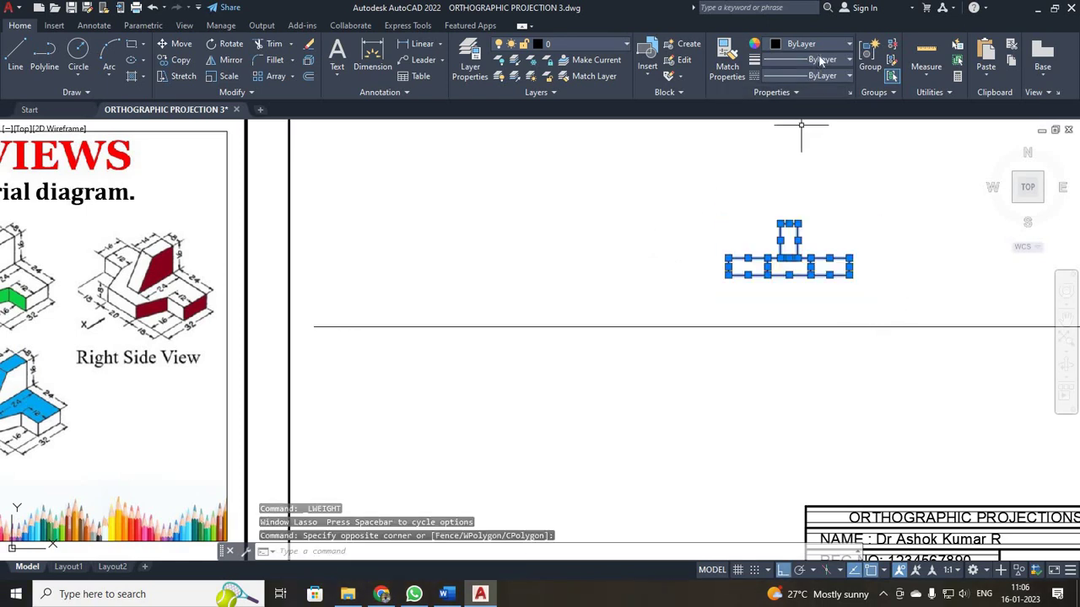
{"action": "left_click", "coordinate": [811, 76]}
{"action": "scroll", "coordinate": [801, 169], "scroll_direction": "down", "scroll_amount": 2}
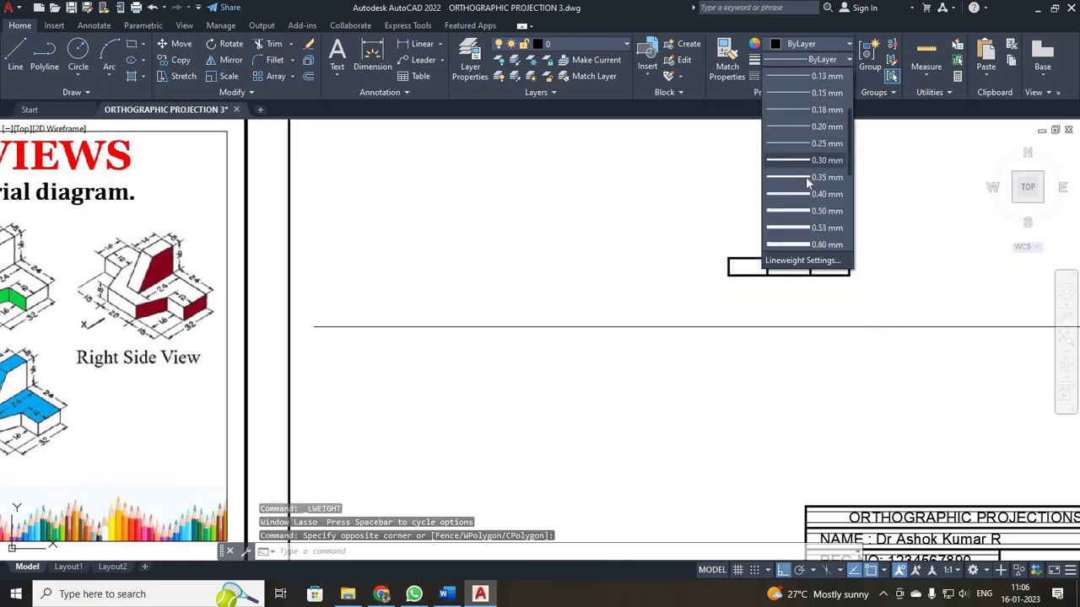
{"action": "left_click", "coordinate": [808, 177]}
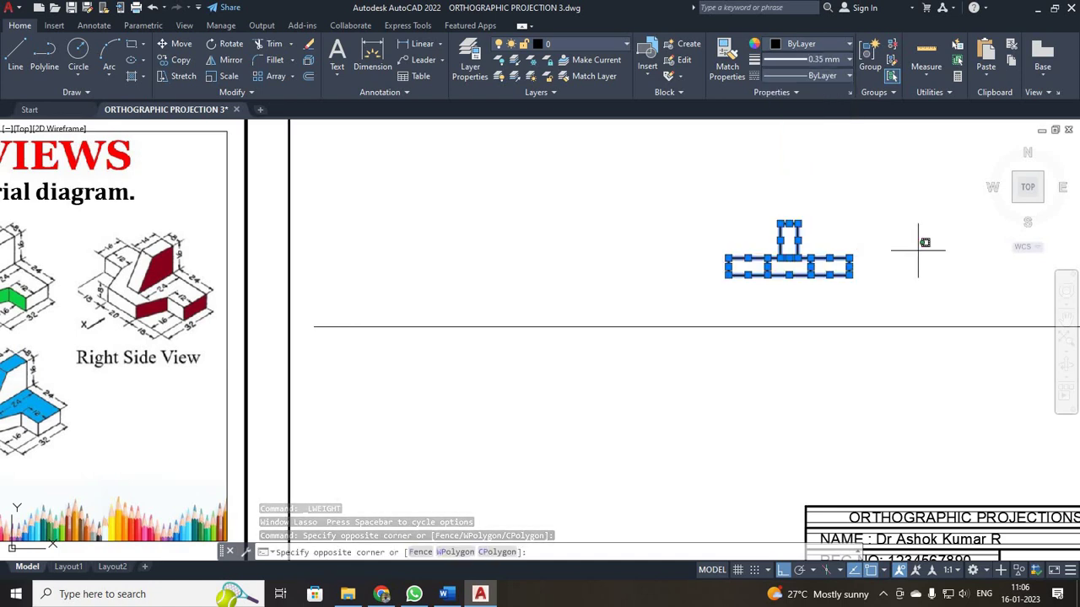
{"action": "key", "text": "Escape"}
{"action": "key", "text": "Escape"}
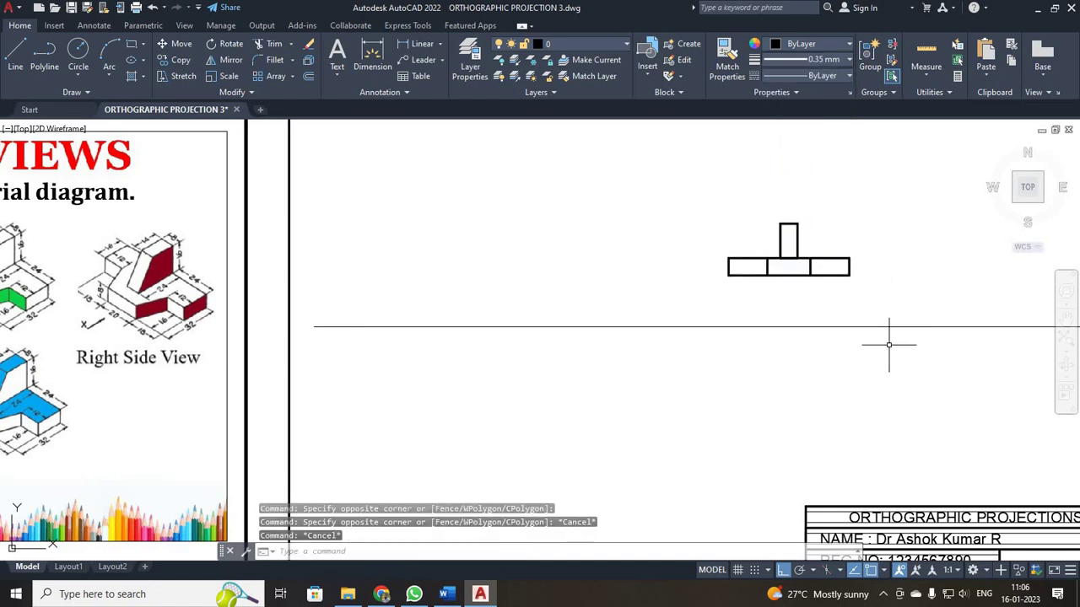
- Draw the top view's rear edge below the reference line, spanning the front view's width, with a 16 mm right side and 12 mm inward return
{"action": "scroll", "coordinate": [506, 402], "scroll_direction": "down", "scroll_amount": 3}
{"action": "scroll", "coordinate": [194, 403], "scroll_direction": "up", "scroll_amount": 5}
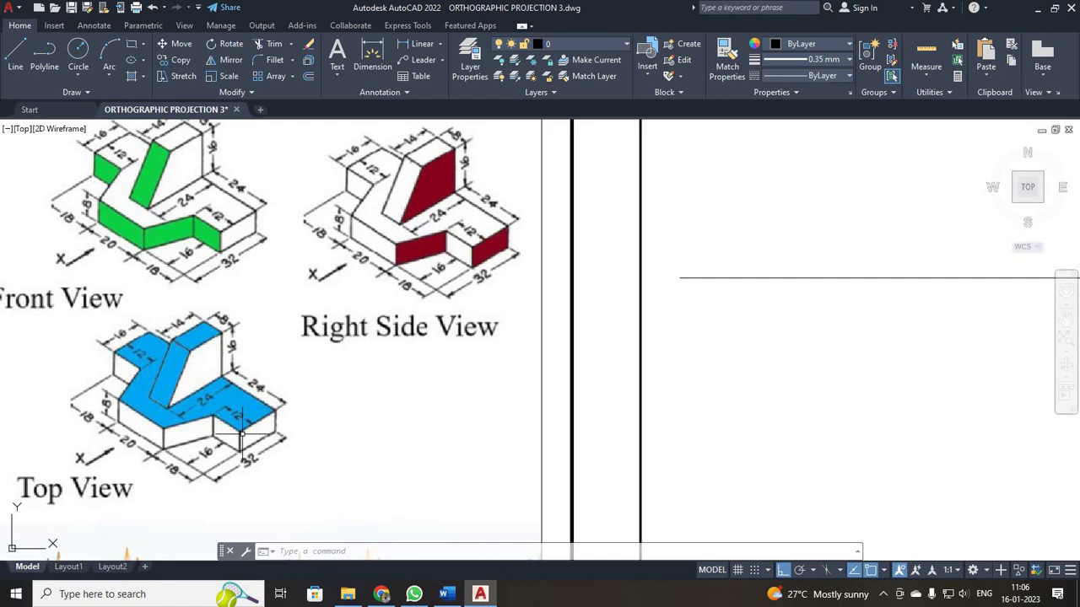
{"action": "scroll", "coordinate": [704, 388], "scroll_direction": "down", "scroll_amount": 6}
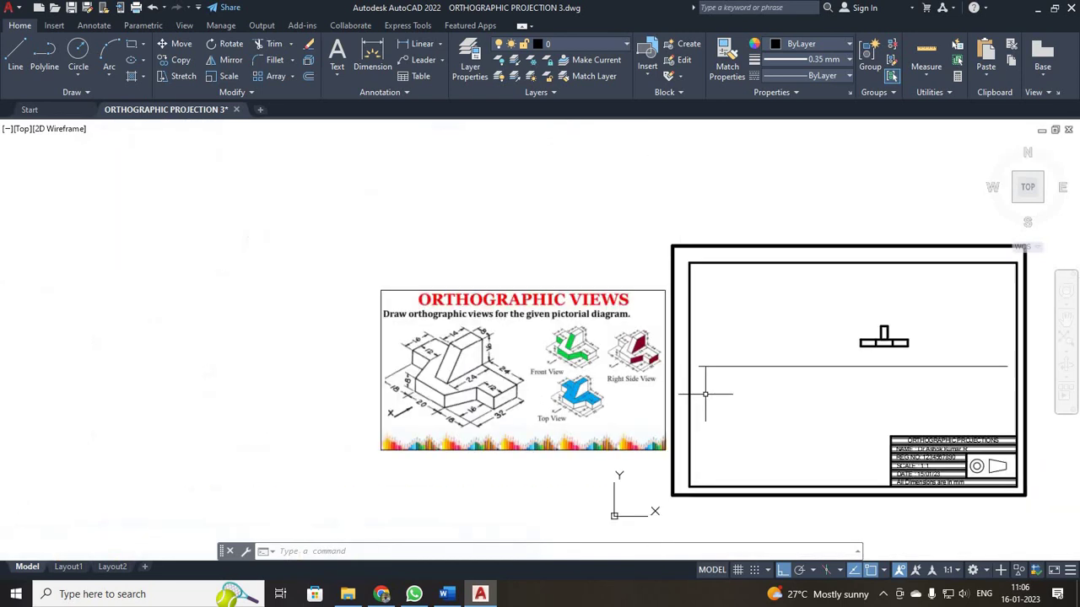
{"action": "scroll", "coordinate": [983, 398], "scroll_direction": "up", "scroll_amount": 4}
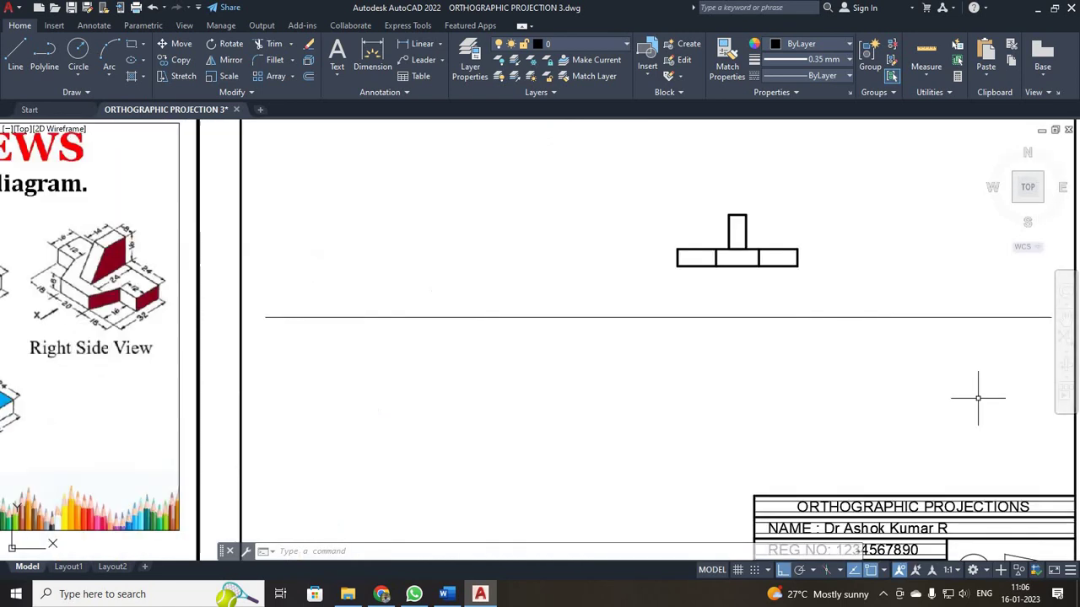
{"action": "left_click", "coordinate": [15, 52]}
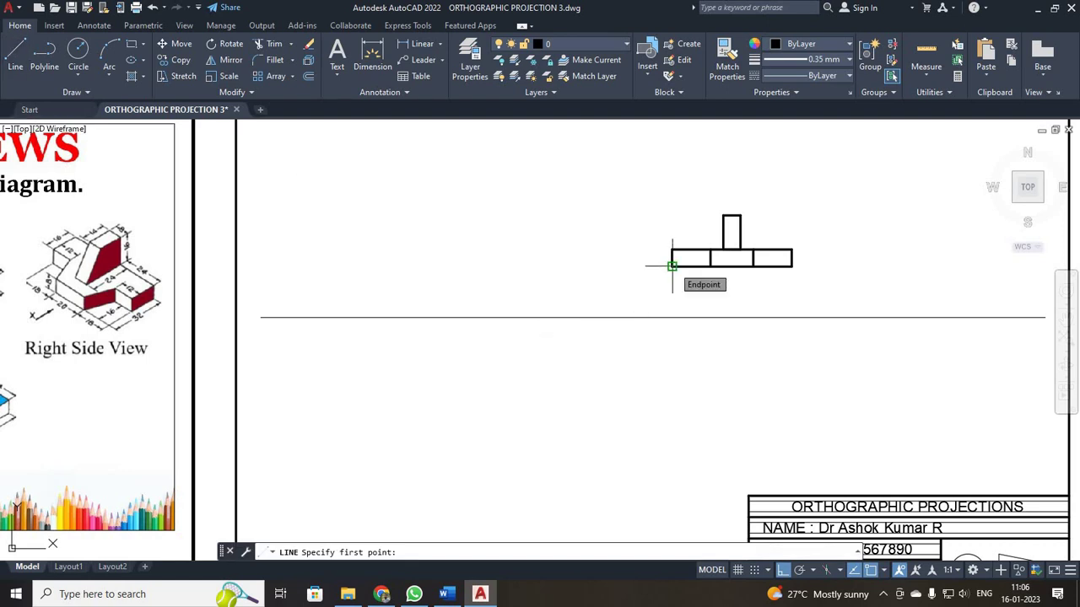
{"action": "left_click", "coordinate": [672, 349]}
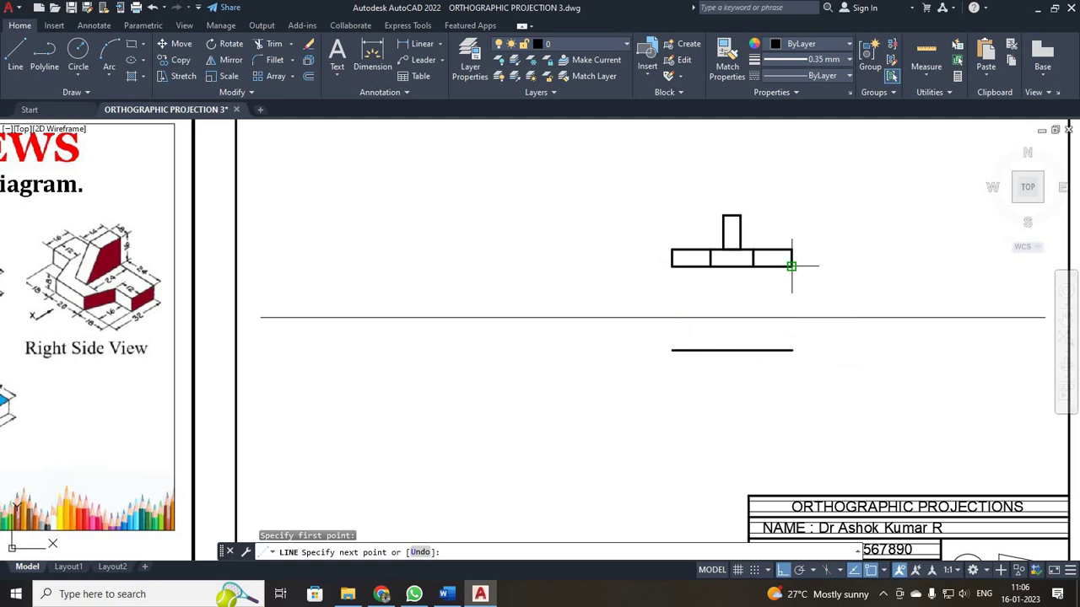
{"action": "left_click", "coordinate": [791, 350]}
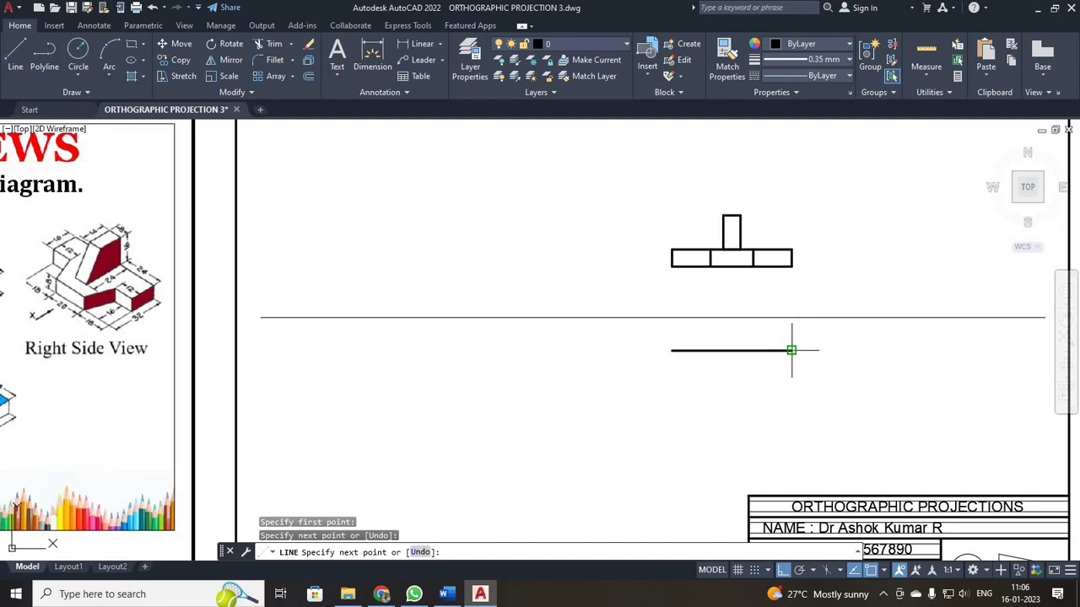
{"action": "type", "text": "16"}
{"action": "key", "text": "Return"}
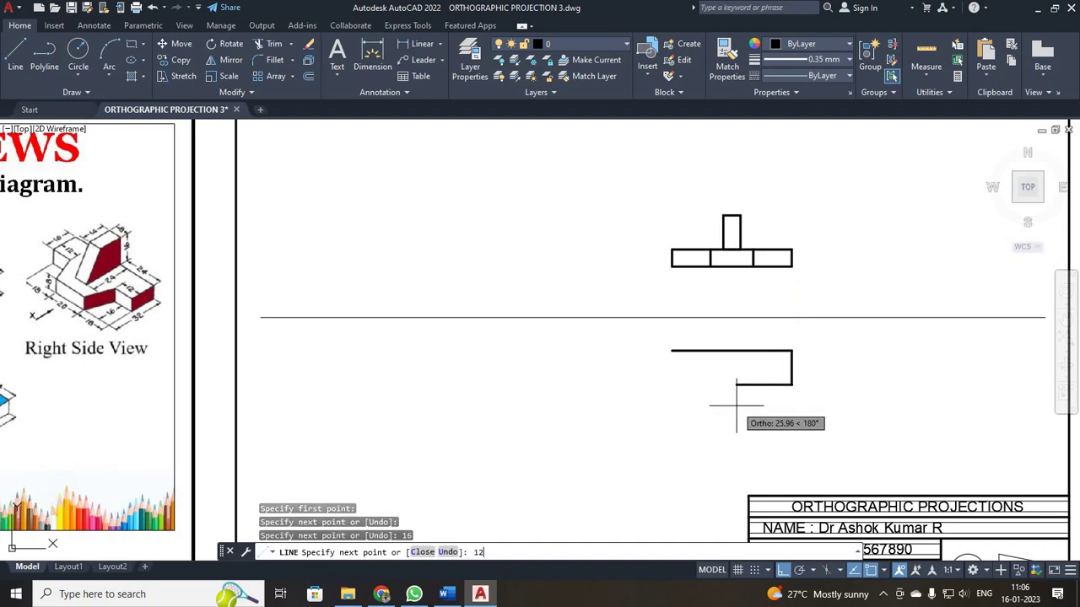
{"action": "key", "text": "Return"}
{"action": "key", "text": "Escape"}
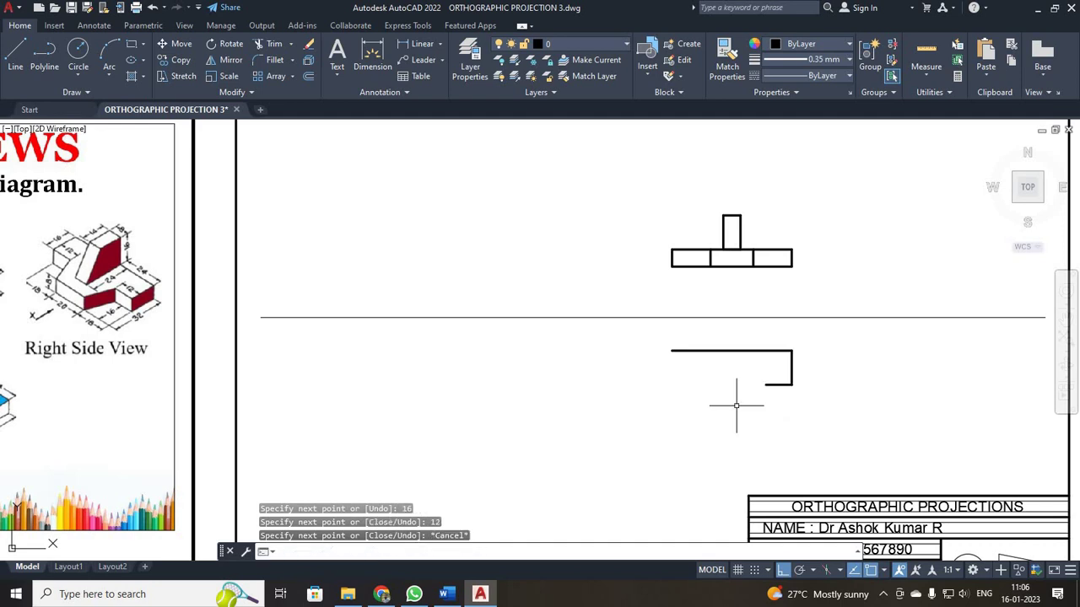
- Draw the top view's 16 mm left side down from the rear edge, with a 12 mm inward return
{"action": "left_click", "coordinate": [15, 52]}
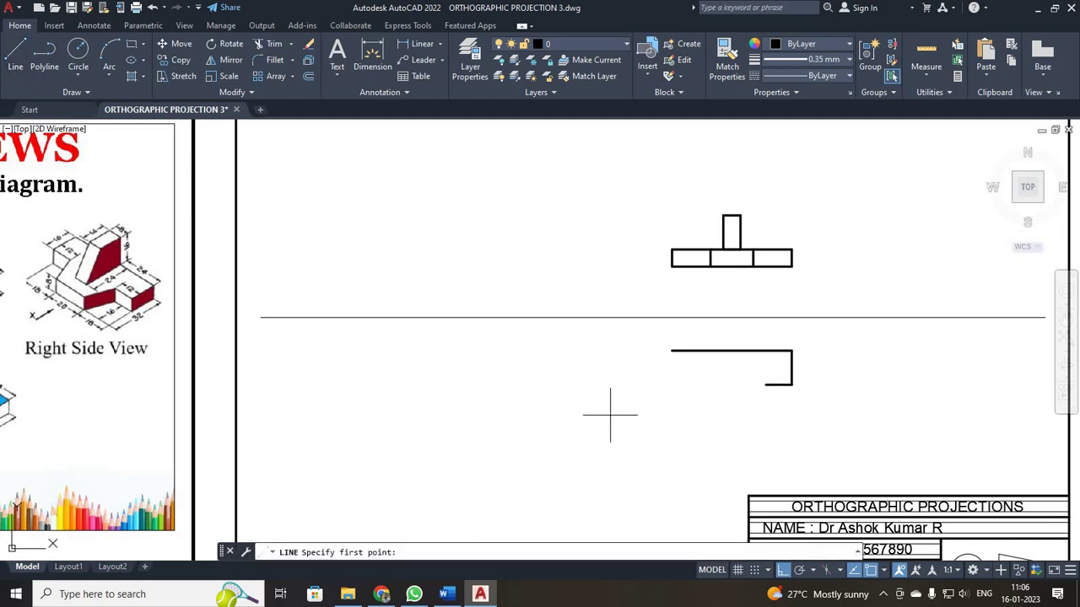
{"action": "left_click", "coordinate": [671, 351]}
{"action": "type", "text": "16"}
{"action": "key", "text": "Return"}
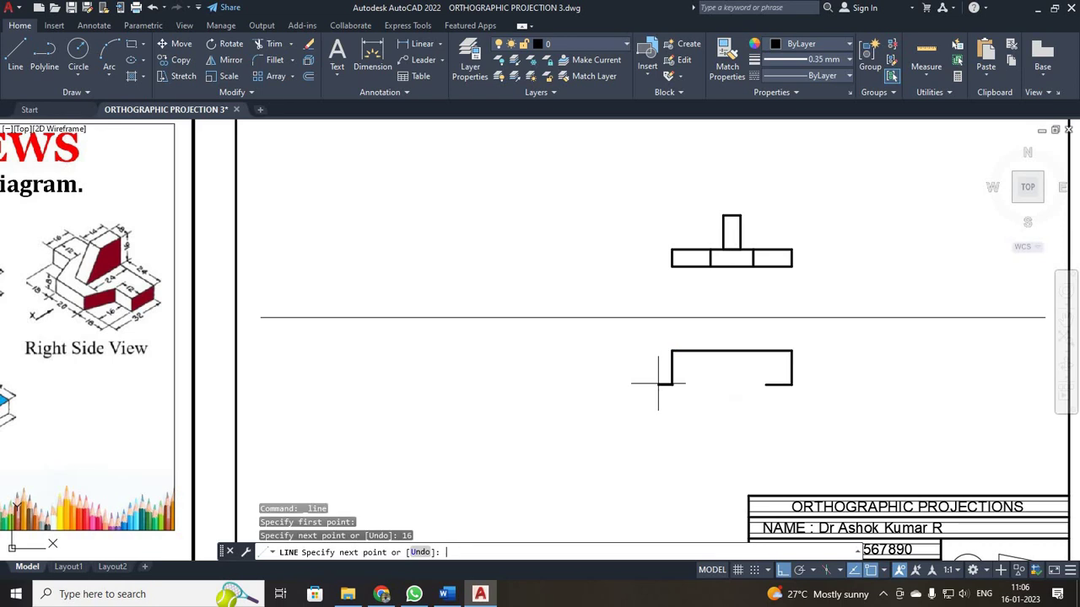
{"action": "key", "text": "Return"}
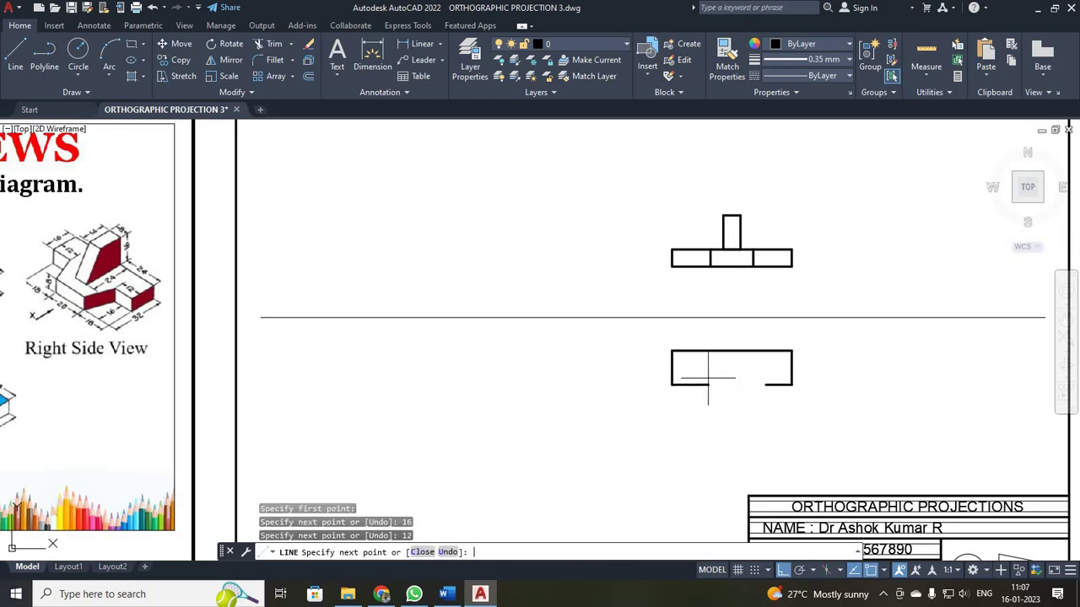
{"action": "key", "text": "Escape"}
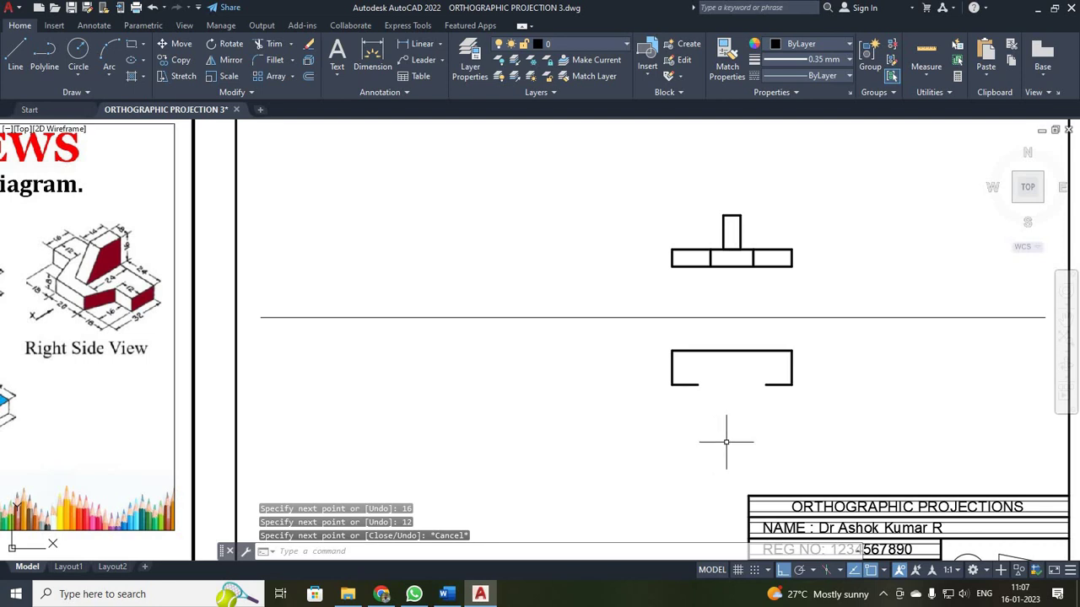
- Draw a 32 mm vertical line downward from the midpoint of the top view's rear edge
{"action": "scroll", "coordinate": [725, 441], "scroll_direction": "up", "scroll_amount": 2}
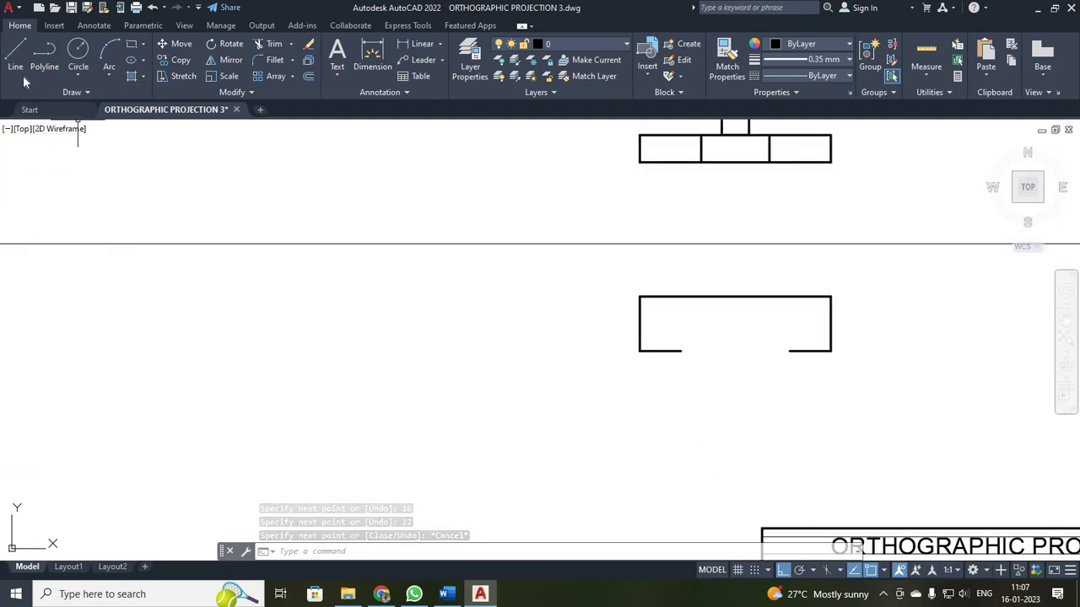
{"action": "scroll", "coordinate": [33, 308], "scroll_direction": "down", "scroll_amount": 3}
{"action": "scroll", "coordinate": [311, 406], "scroll_direction": "down", "scroll_amount": 3}
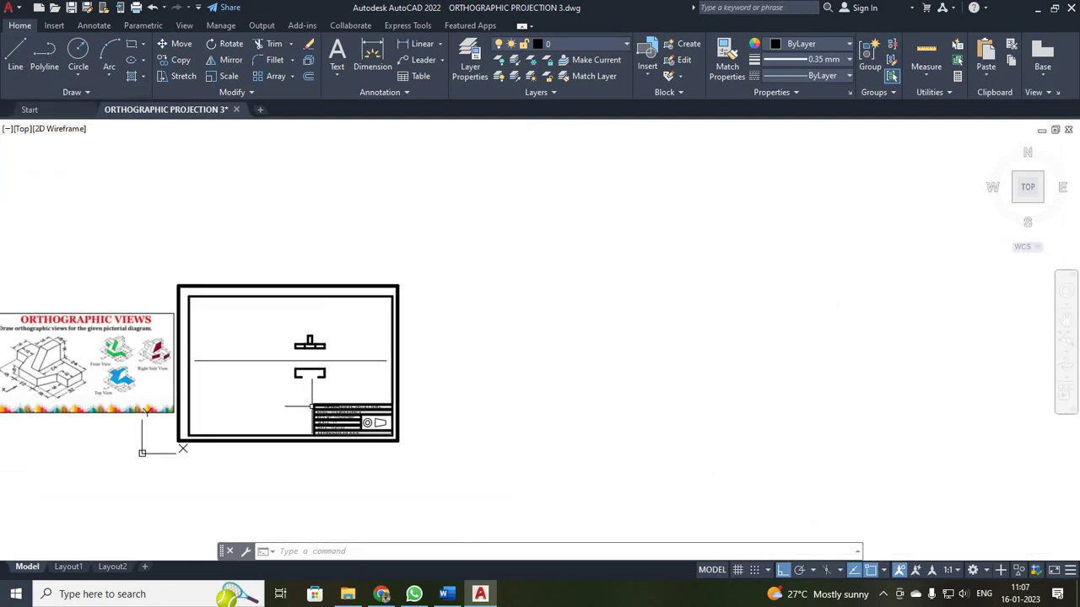
{"action": "scroll", "coordinate": [87, 368], "scroll_direction": "up", "scroll_amount": 5}
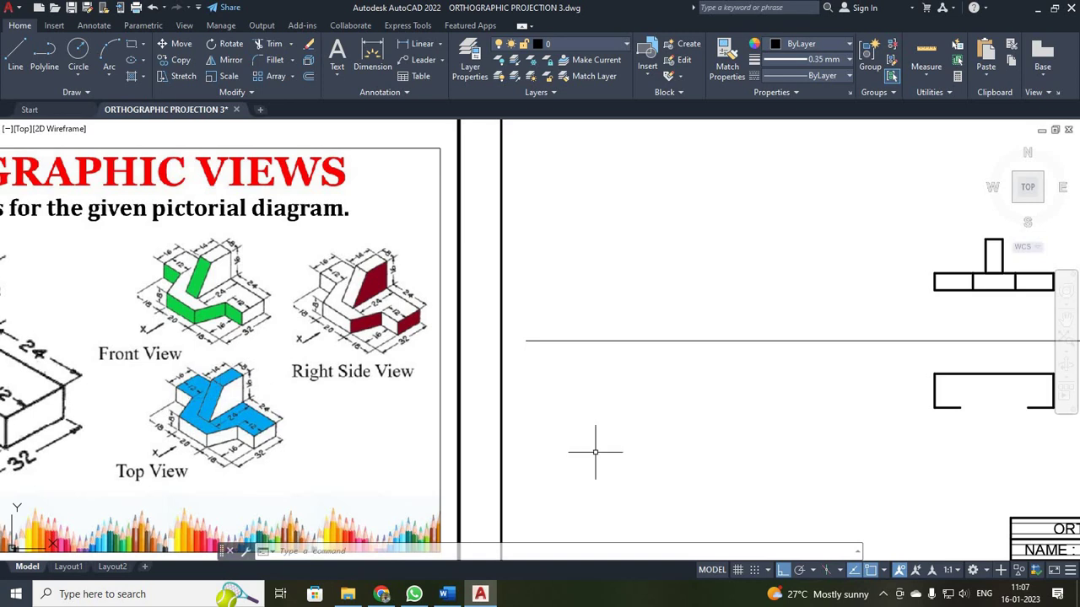
{"action": "scroll", "coordinate": [869, 409], "scroll_direction": "down", "scroll_amount": 2}
{"action": "scroll", "coordinate": [1025, 418], "scroll_direction": "up", "scroll_amount": 4}
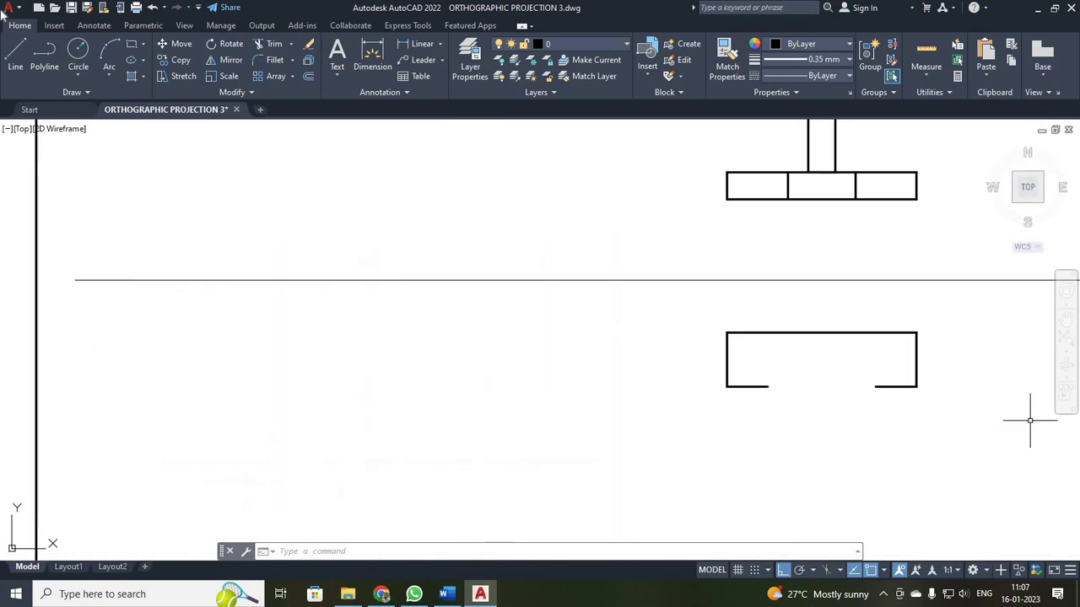
{"action": "left_click", "coordinate": [16, 56]}
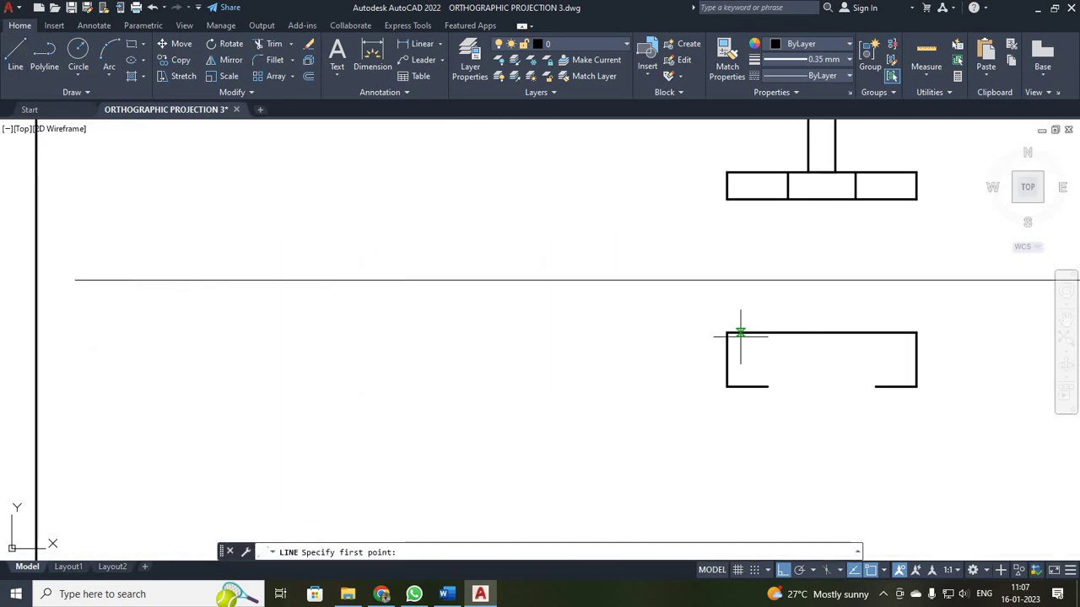
{"action": "left_click", "coordinate": [821, 333]}
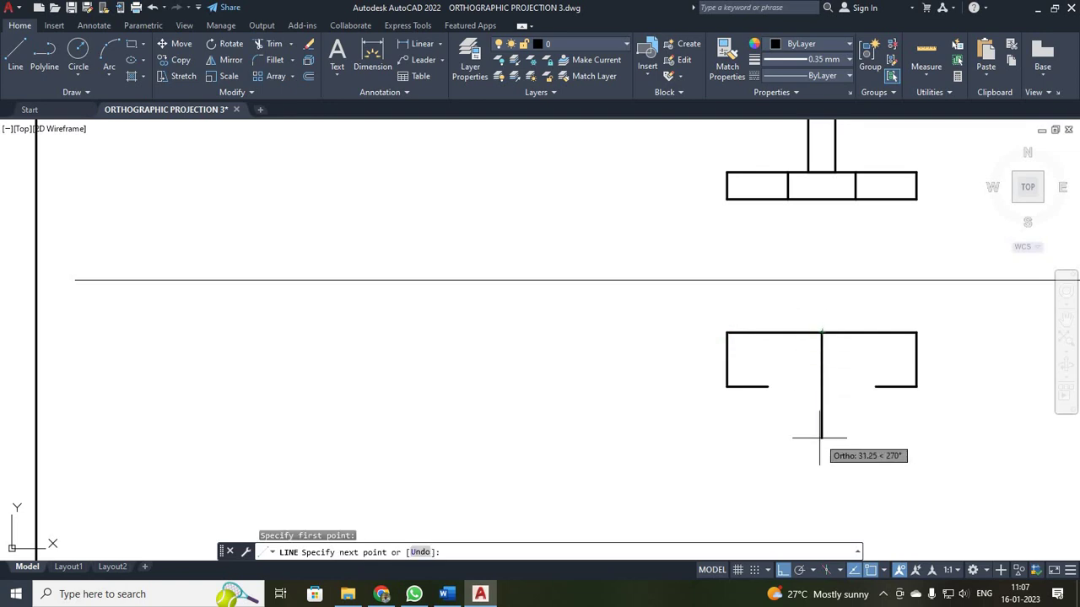
{"action": "type", "text": "32"}
{"action": "key", "text": "Return"}
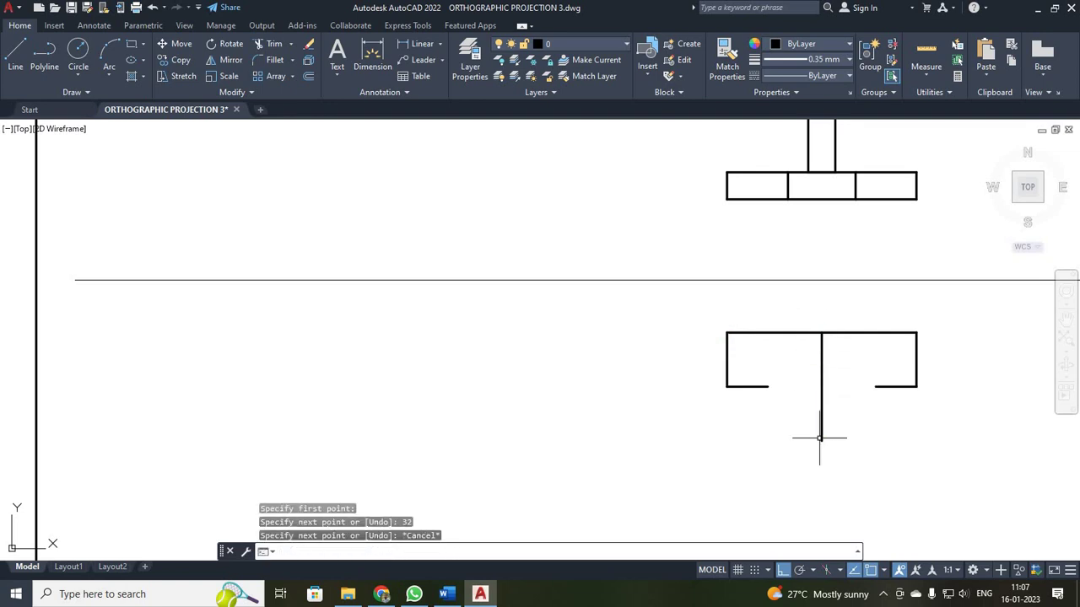
{"action": "key", "text": "Escape"}
- Examine the pictorial diagram's dimensions and shaded top view faces, and zoom to the entire drawing
{"action": "scroll", "coordinate": [464, 430], "scroll_direction": "down", "scroll_amount": 4}
{"action": "scroll", "coordinate": [46, 386], "scroll_direction": "up", "scroll_amount": 5}
{"action": "scroll", "coordinate": [234, 504], "scroll_direction": "down", "scroll_amount": 5}
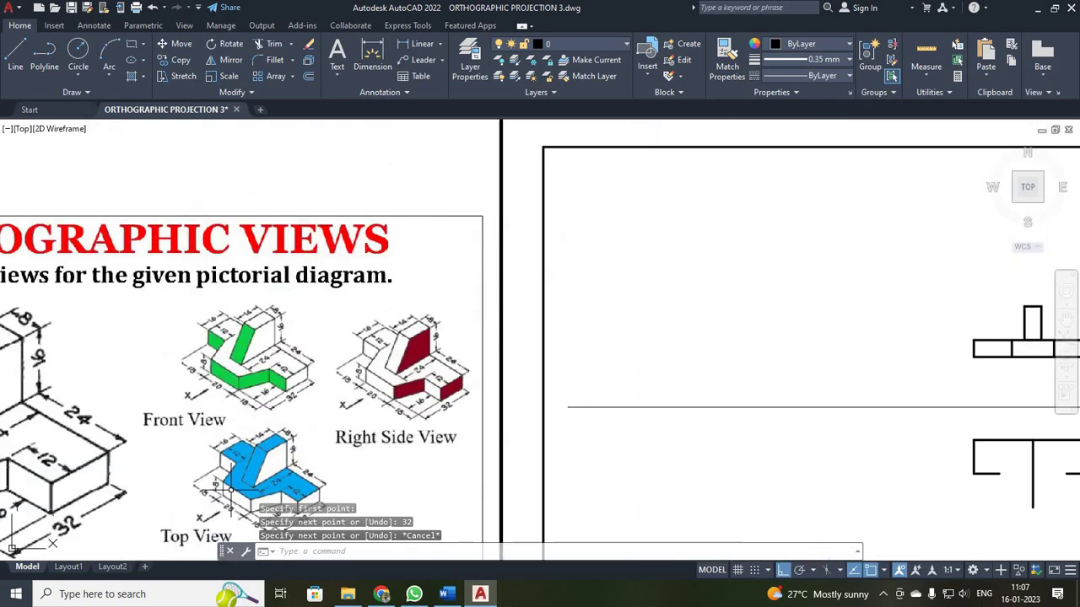
{"action": "scroll", "coordinate": [226, 489], "scroll_direction": "up", "scroll_amount": 5}
{"action": "scroll", "coordinate": [928, 397], "scroll_direction": "down", "scroll_amount": 3}
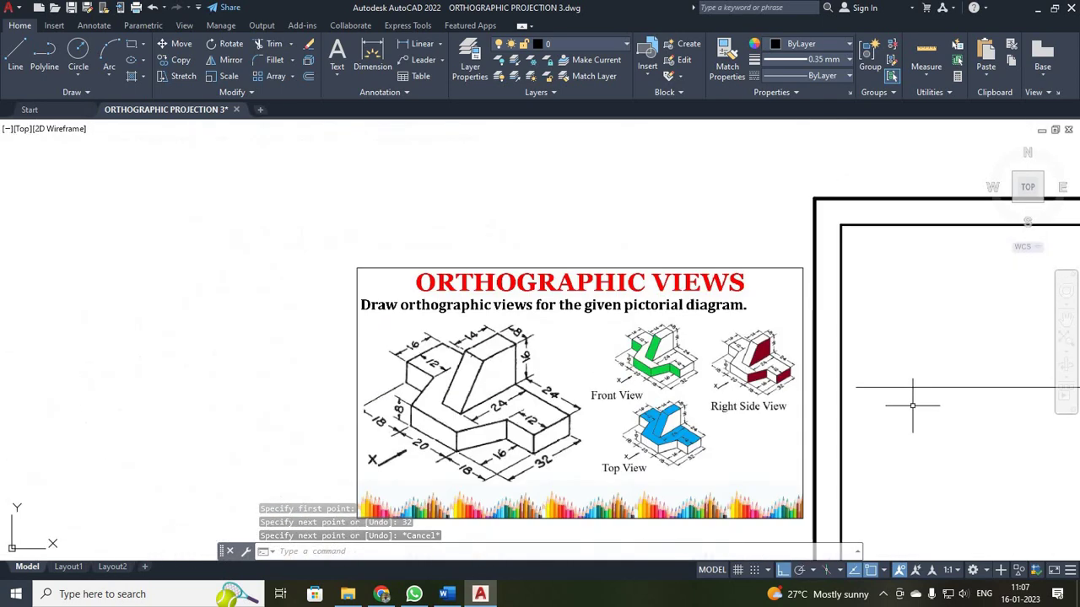
{"action": "scroll", "coordinate": [920, 395], "scroll_direction": "down", "scroll_amount": 2}
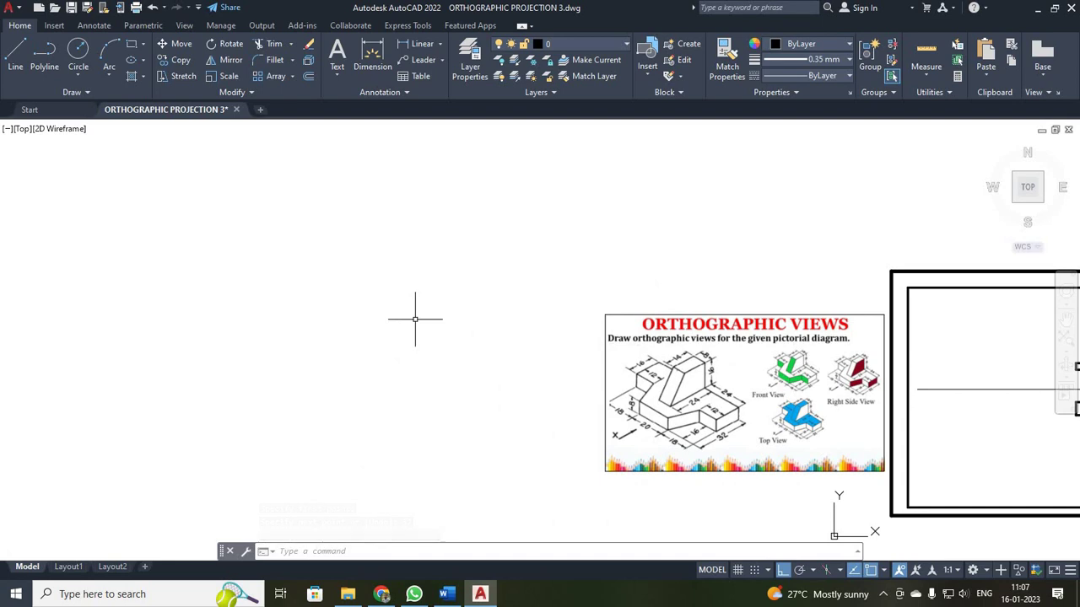
{"action": "type", "text": "z"}
{"action": "key", "text": "Return"}
{"action": "type", "text": "a"}
{"action": "key", "text": "Return"}
{"action": "key", "text": "Return"}
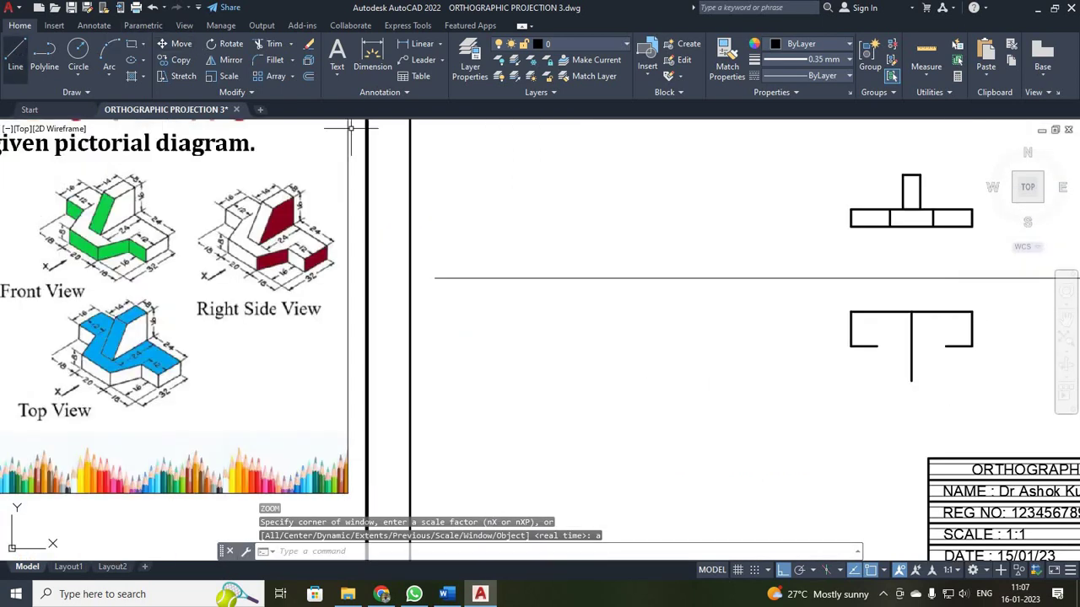
- Draw a 10 mm horizontal line rightward from the lower end of the top view's central vertical line
{"action": "type", "text": "l"}
{"action": "key", "text": "Return"}
{"action": "left_click", "coordinate": [911, 380]}
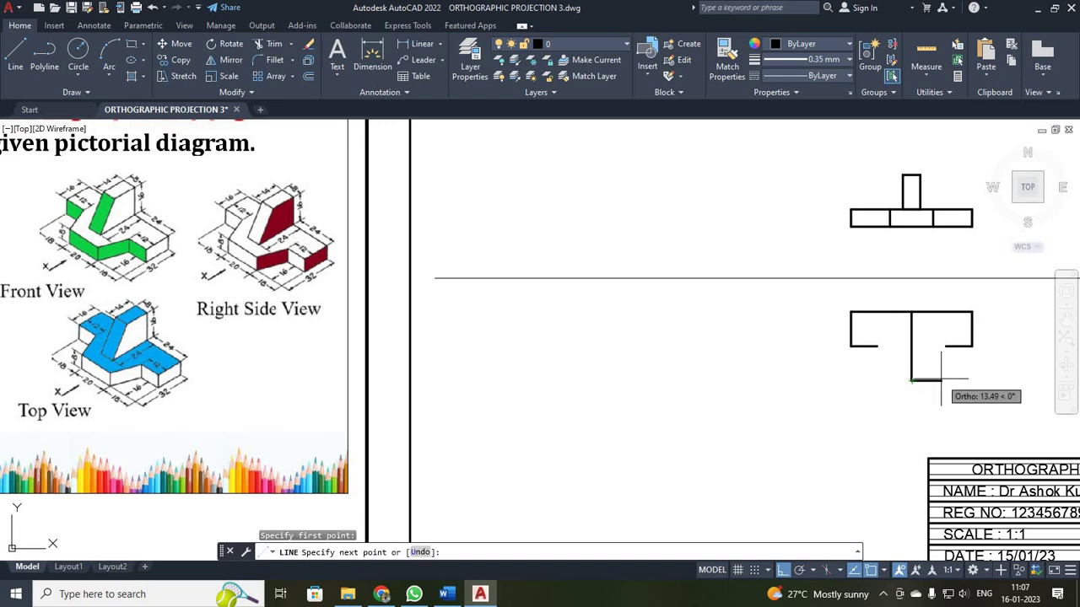
{"action": "type", "text": "10"}
{"action": "key", "text": "Return"}
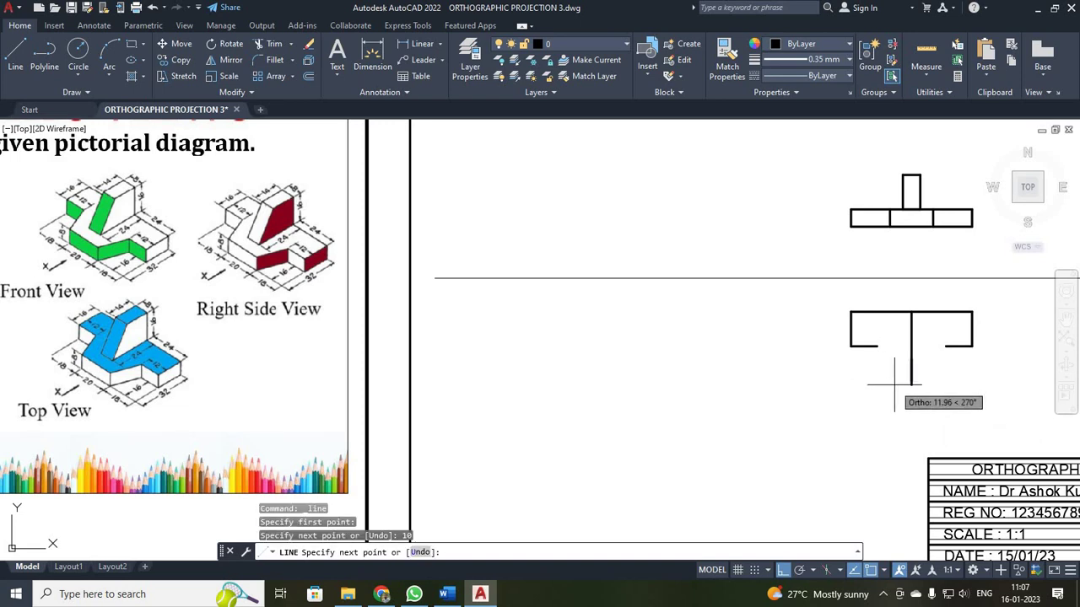
{"action": "type", "text": "u"}
{"action": "key", "text": "Return"}
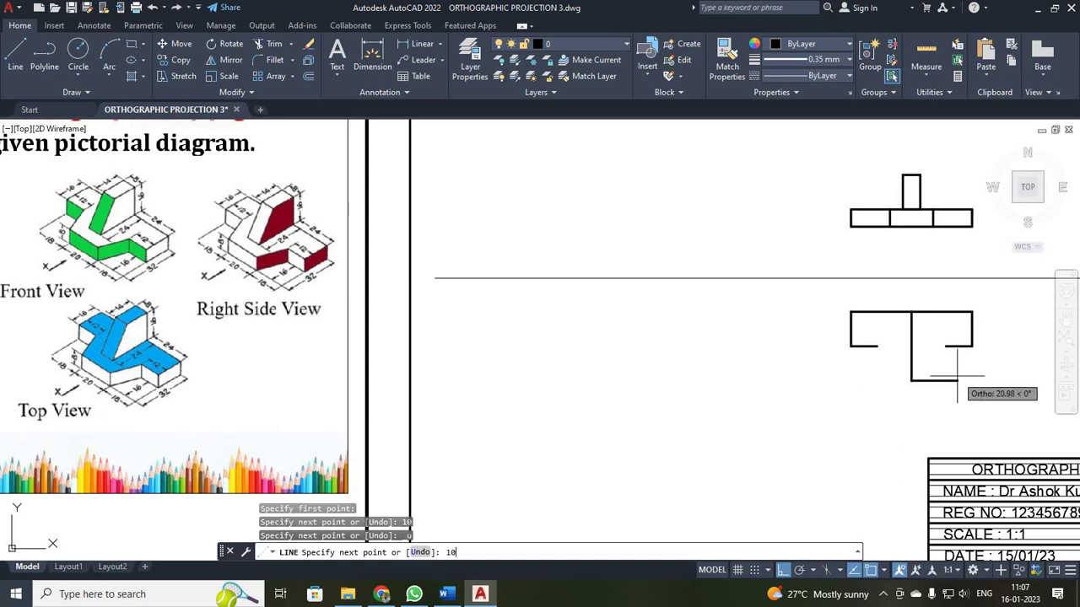
{"action": "type", "text": "10"}
{"action": "key", "text": "Return"}
{"action": "key", "text": "Return"}
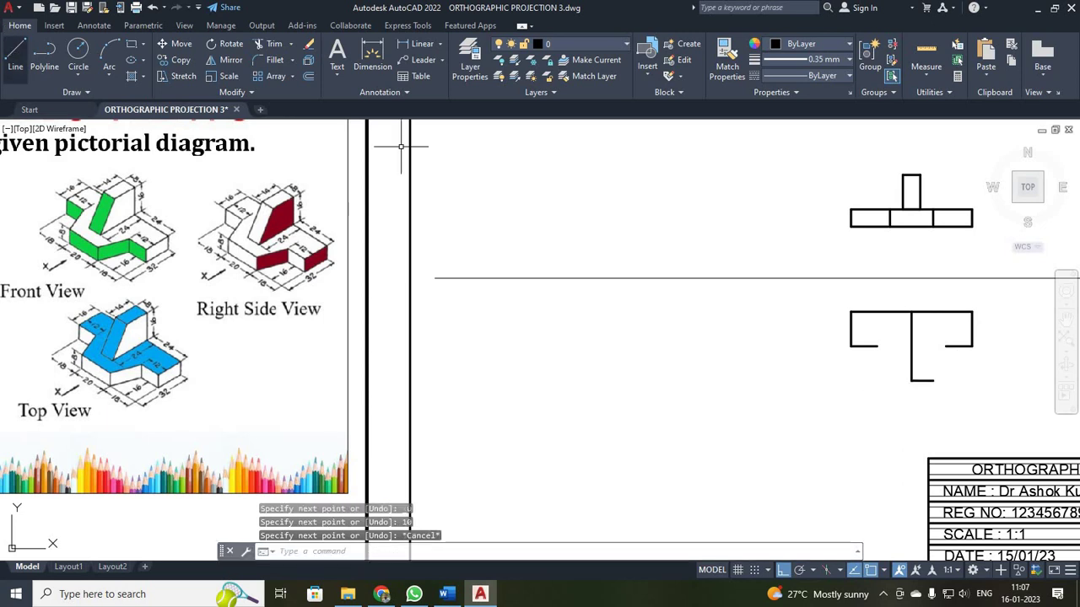
- Draw a 10 mm horizontal line leftward from the same lower end of the top view's central vertical line
{"action": "key", "text": "Return"}
{"action": "left_click", "coordinate": [911, 381]}
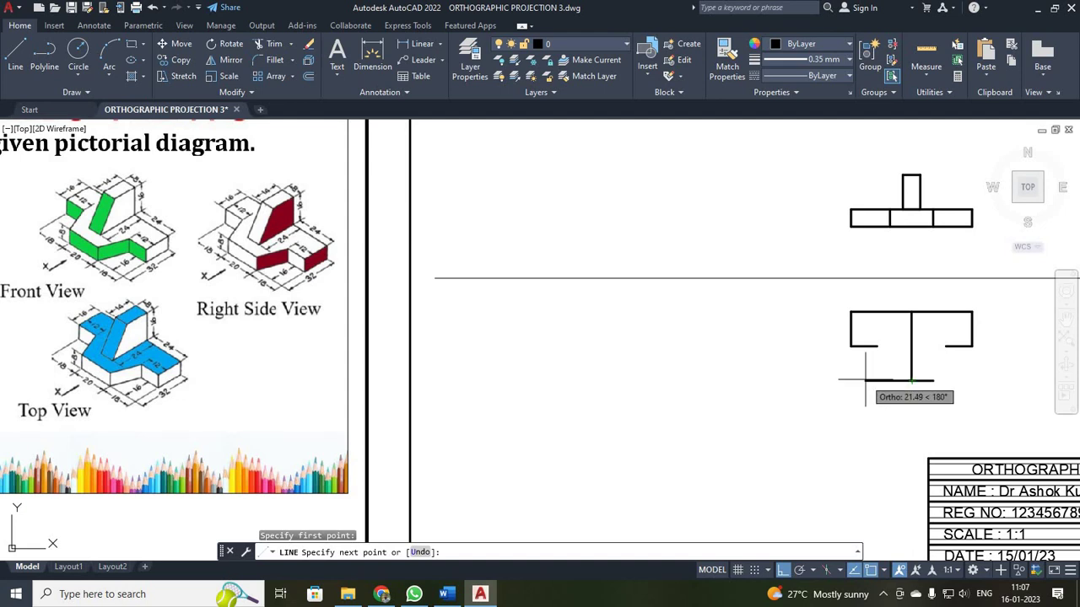
{"action": "type", "text": "10"}
{"action": "key", "text": "Return"}
{"action": "key", "text": "Escape"}
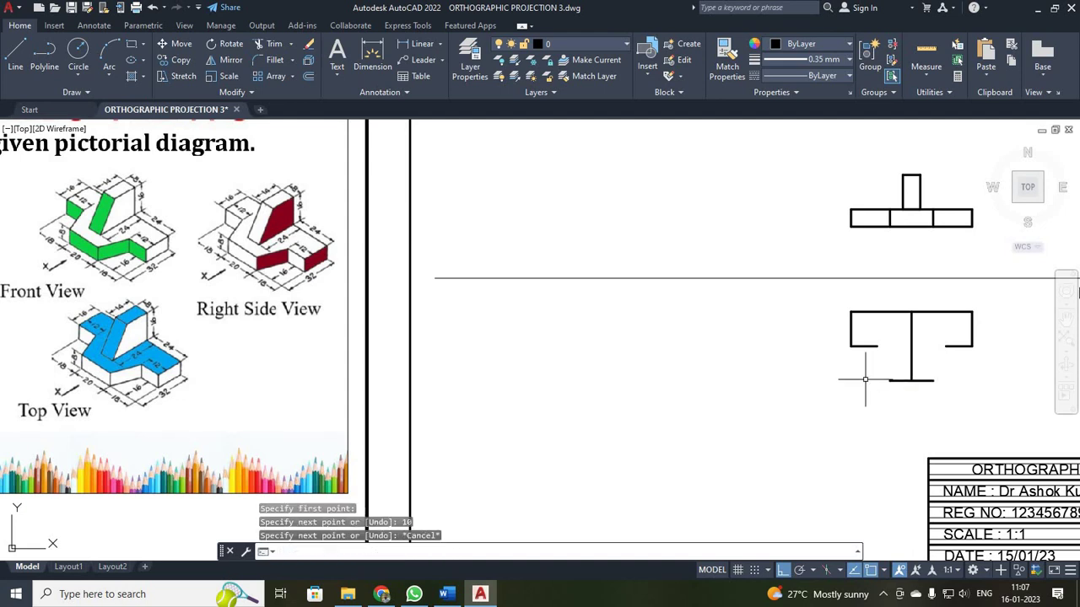
- Connect the inner ends of both 12 mm returns to the ends of the top view's front edge with slanted lines
{"action": "left_click", "coordinate": [16, 56]}
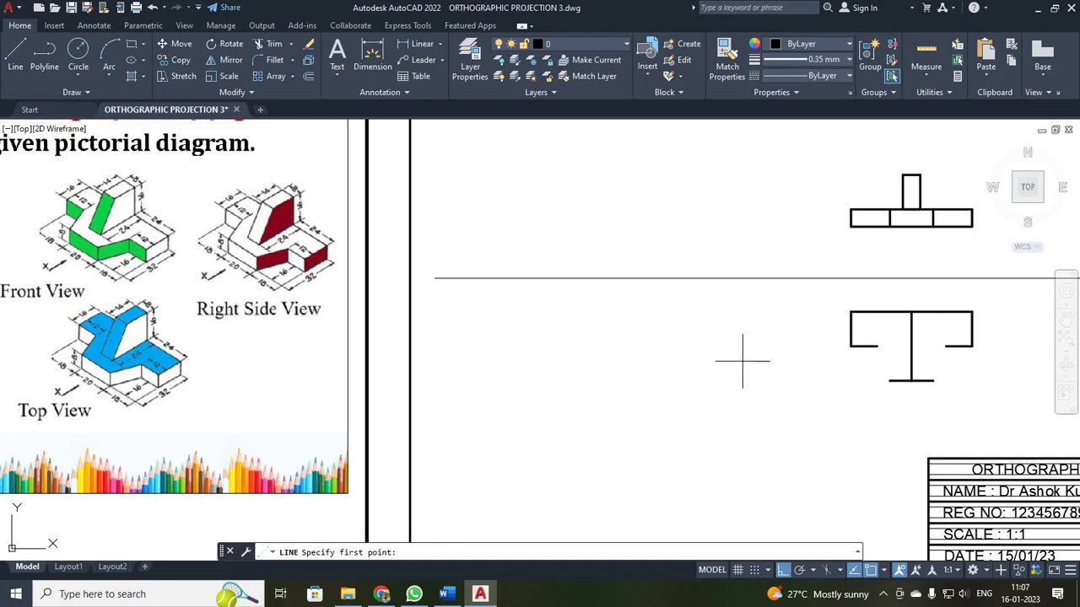
{"action": "left_click", "coordinate": [877, 345]}
{"action": "left_click", "coordinate": [889, 382]}
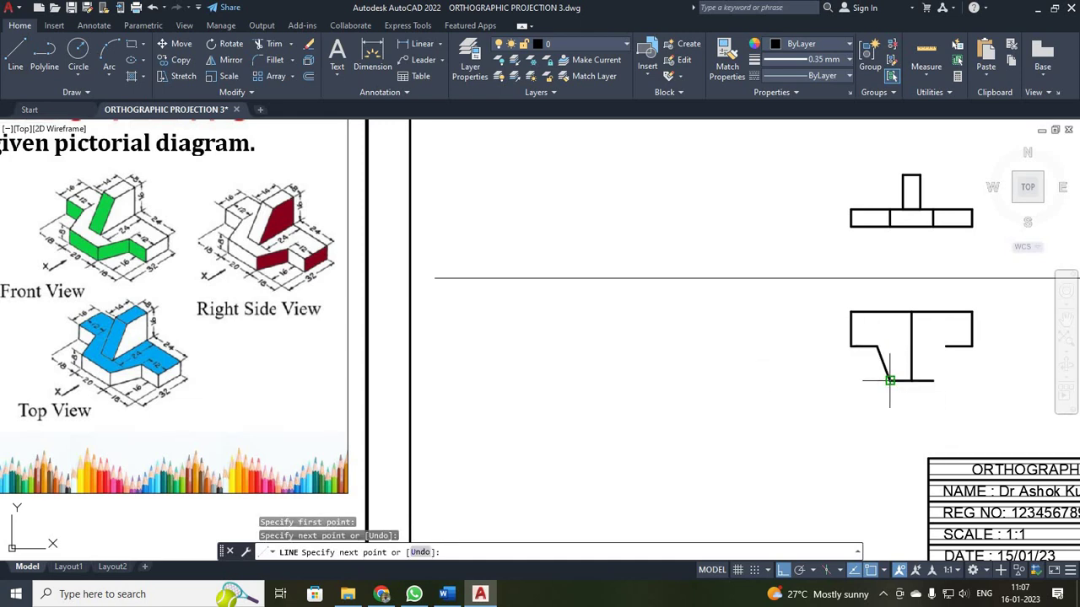
{"action": "key", "text": "Escape"}
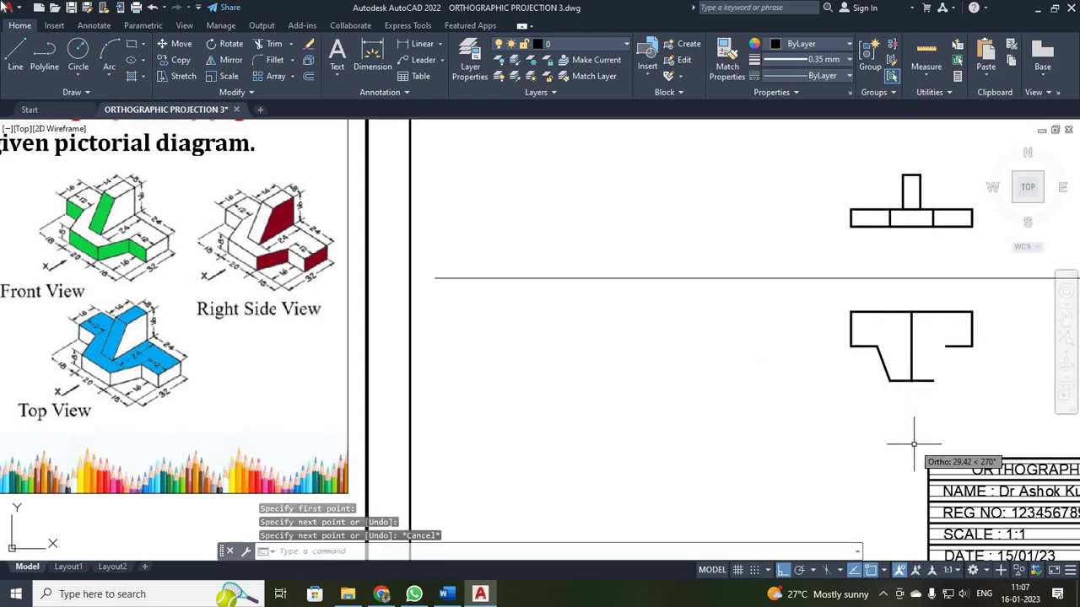
{"action": "left_click", "coordinate": [15, 55]}
{"action": "left_click", "coordinate": [945, 345]}
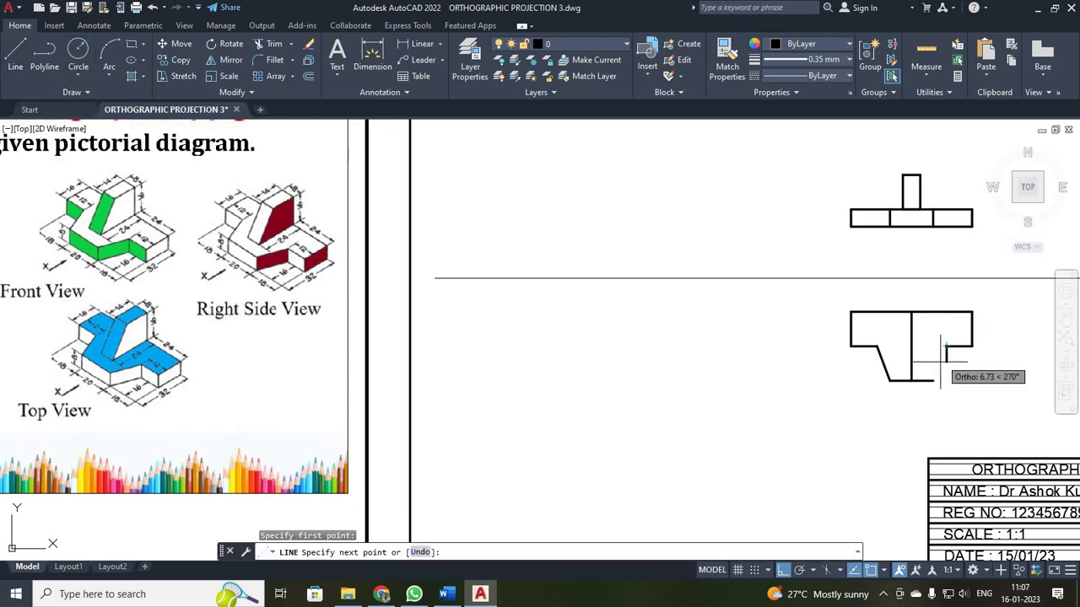
{"action": "key", "text": "Escape"}
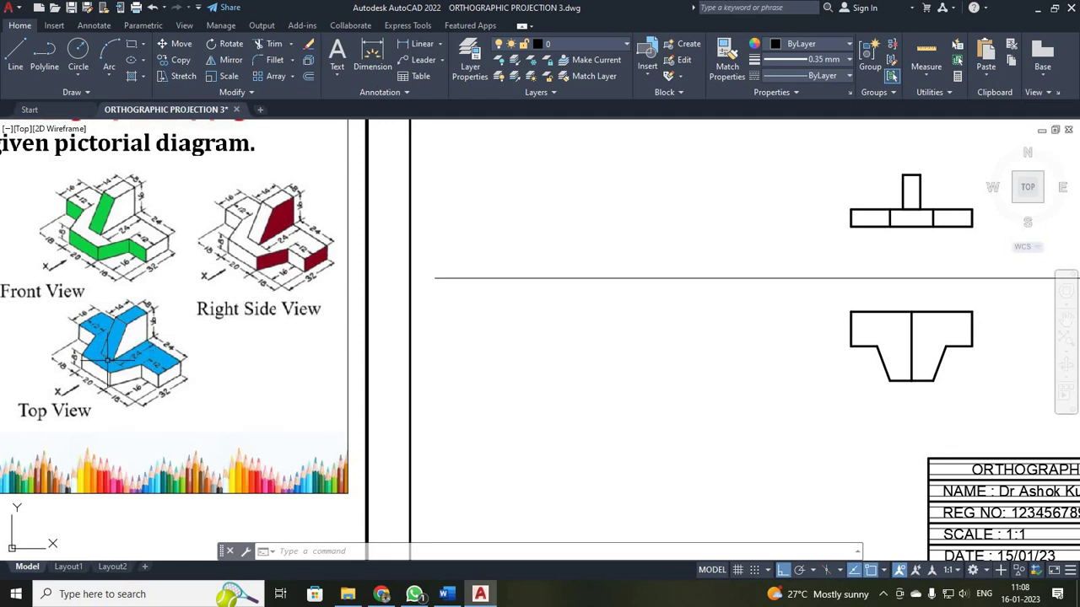
- Draw an 8 mm wide, 14 mm deep rectangle in the top view, centred on the rear edge's midpoint and starting 4 mm to its right
{"action": "left_click", "coordinate": [16, 55]}
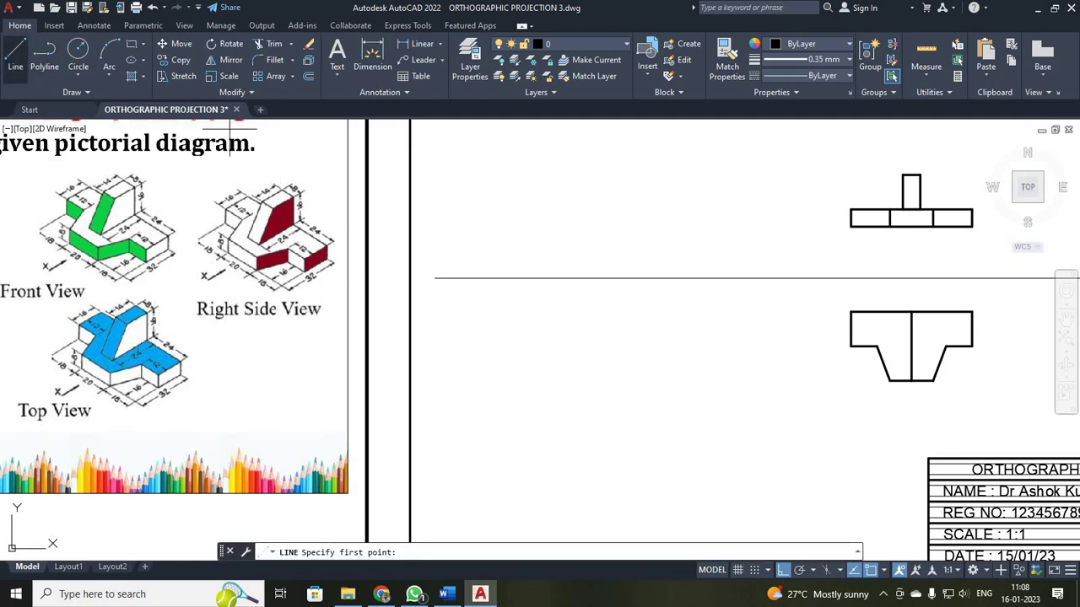
{"action": "left_click", "coordinate": [911, 312]}
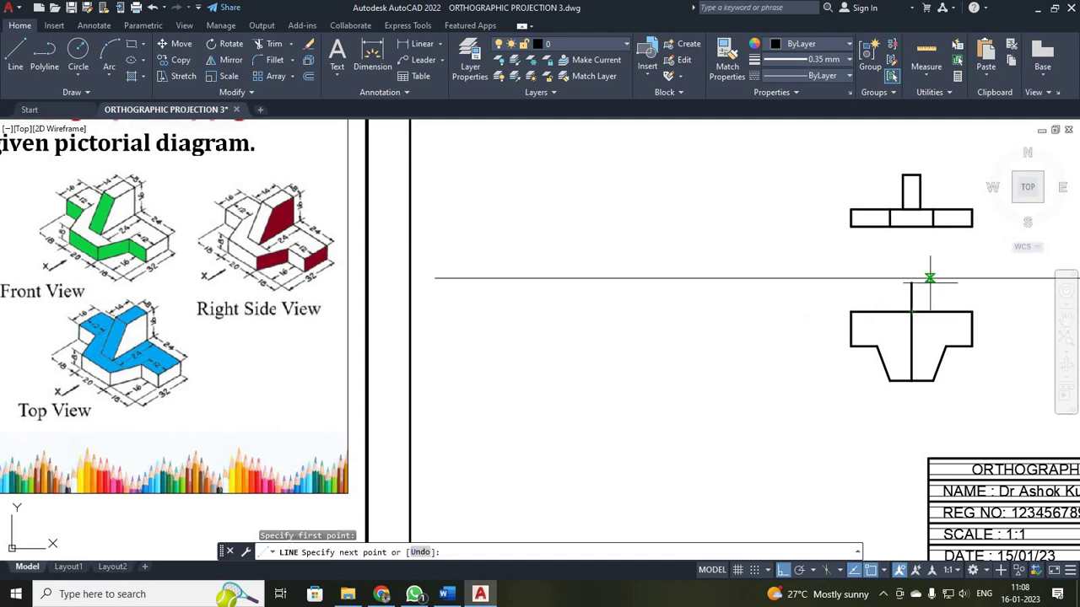
{"action": "type", "text": "4"}
{"action": "key", "text": "Return"}
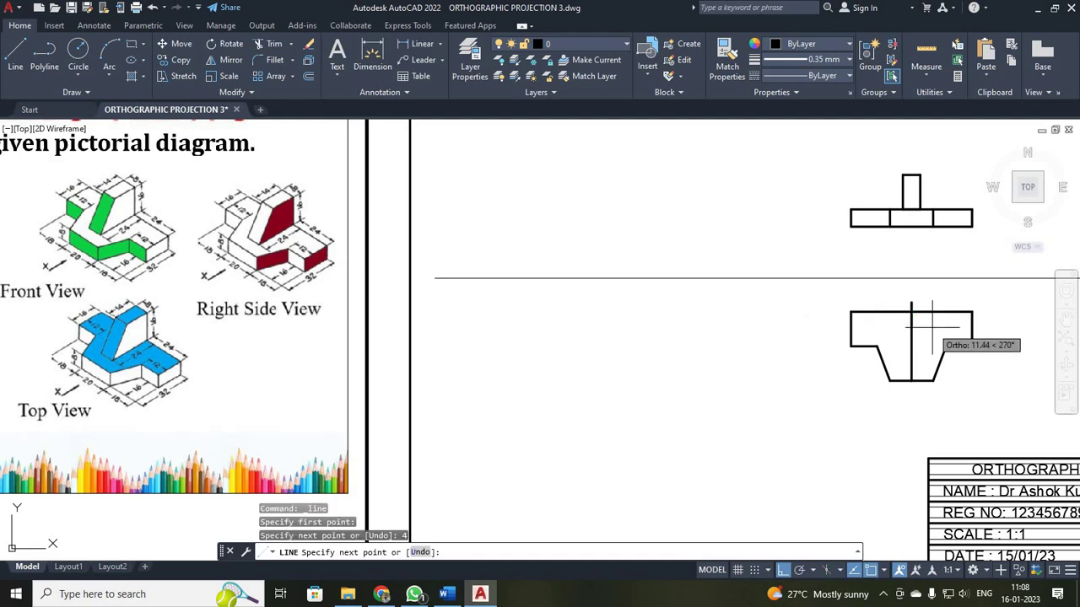
{"action": "type", "text": "u"}
{"action": "key", "text": "Return"}
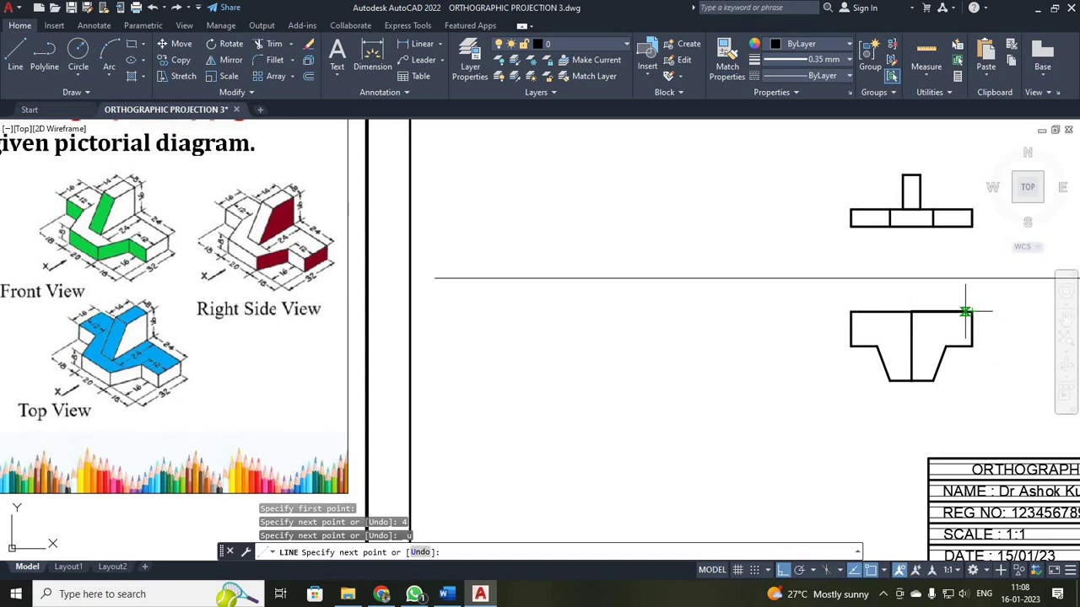
{"action": "type", "text": "4"}
{"action": "key", "text": "Return"}
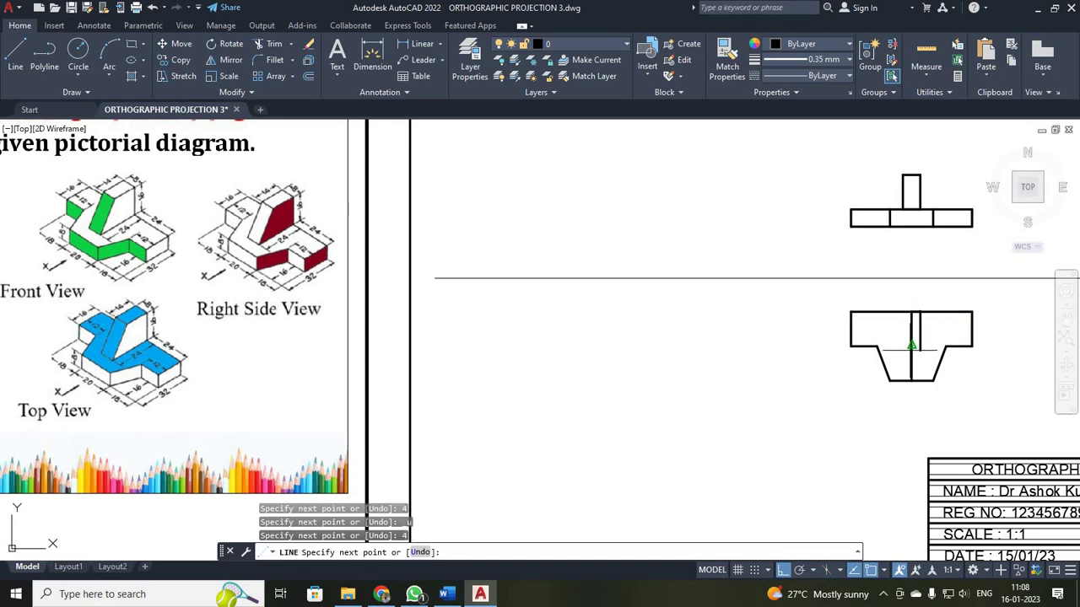
{"action": "type", "text": "14"}
{"action": "key", "text": "Return"}
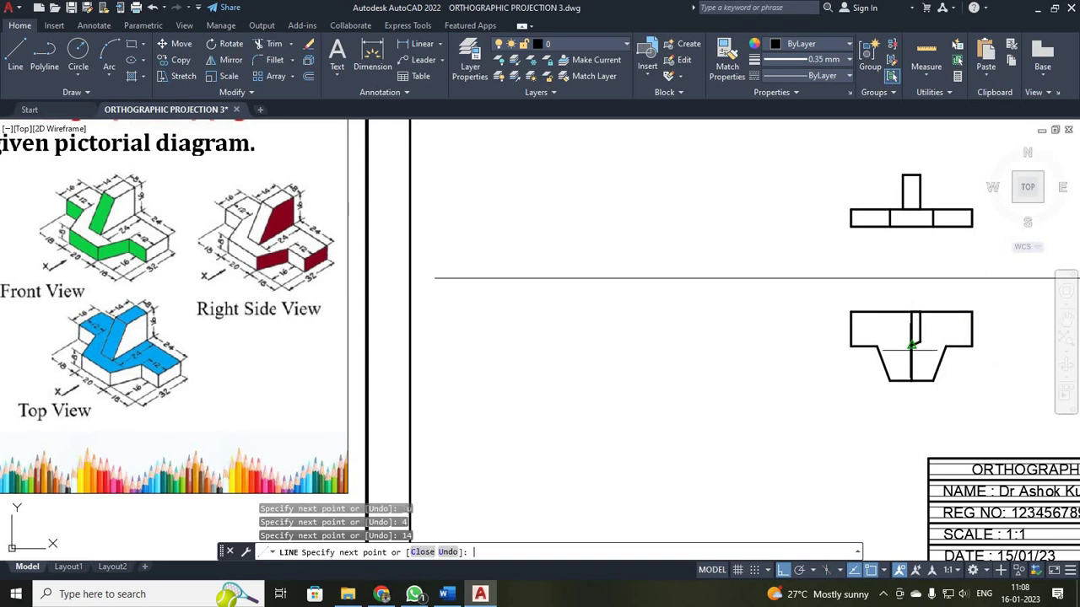
{"action": "key", "text": "Return"}
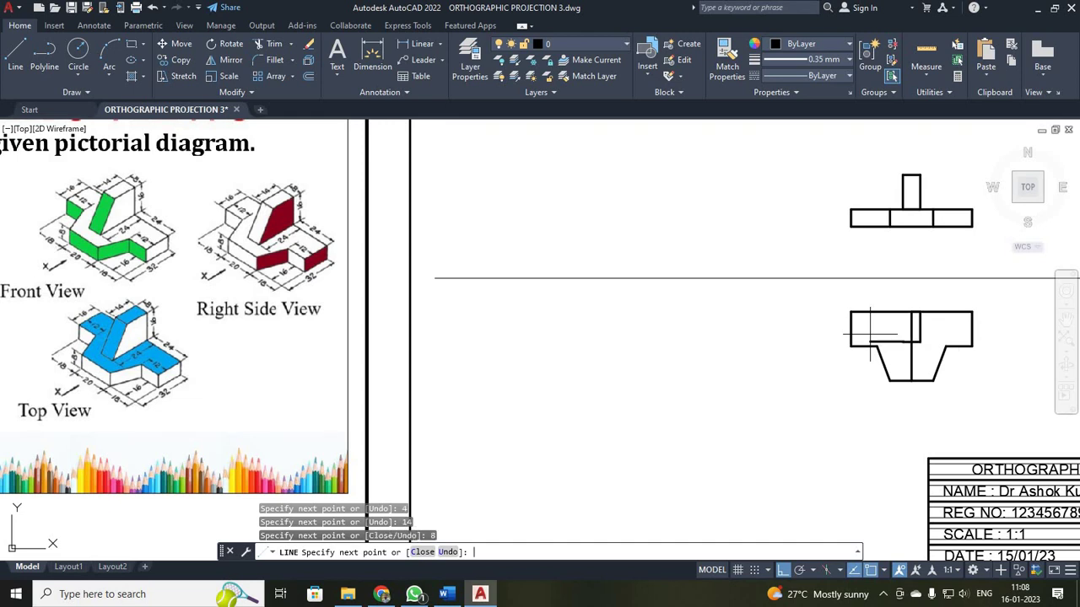
{"action": "type", "text": "14"}
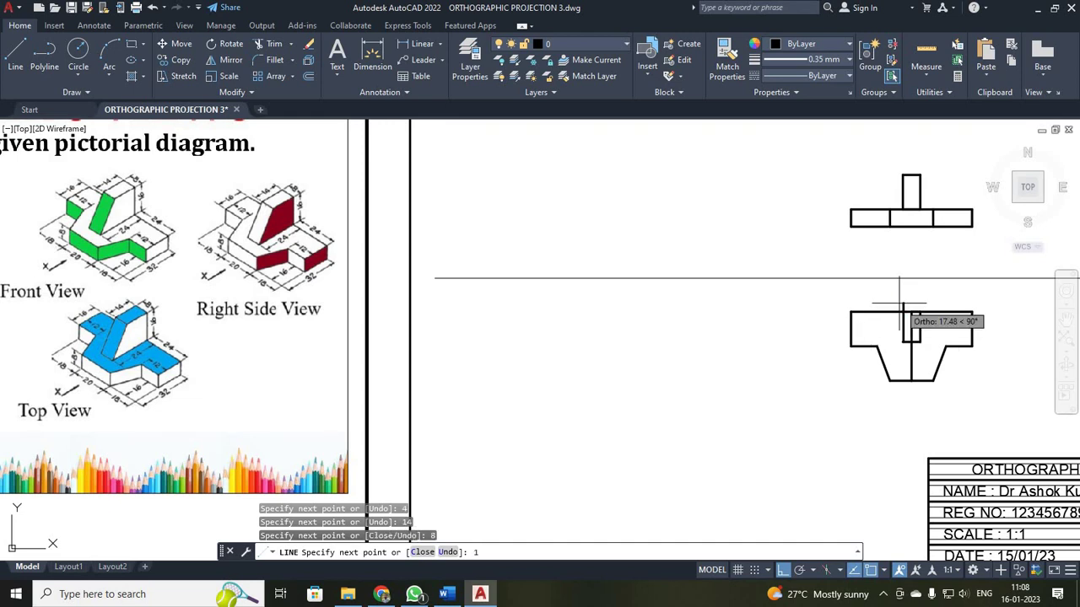
{"action": "key", "text": "Return"}
{"action": "key", "text": "Escape"}
- Extend the top view's central rectangle forward with a 10 mm deep, 8 mm wide rectangle starting at its lower right corner
{"action": "scroll", "coordinate": [930, 345], "scroll_direction": "up", "scroll_amount": 4}
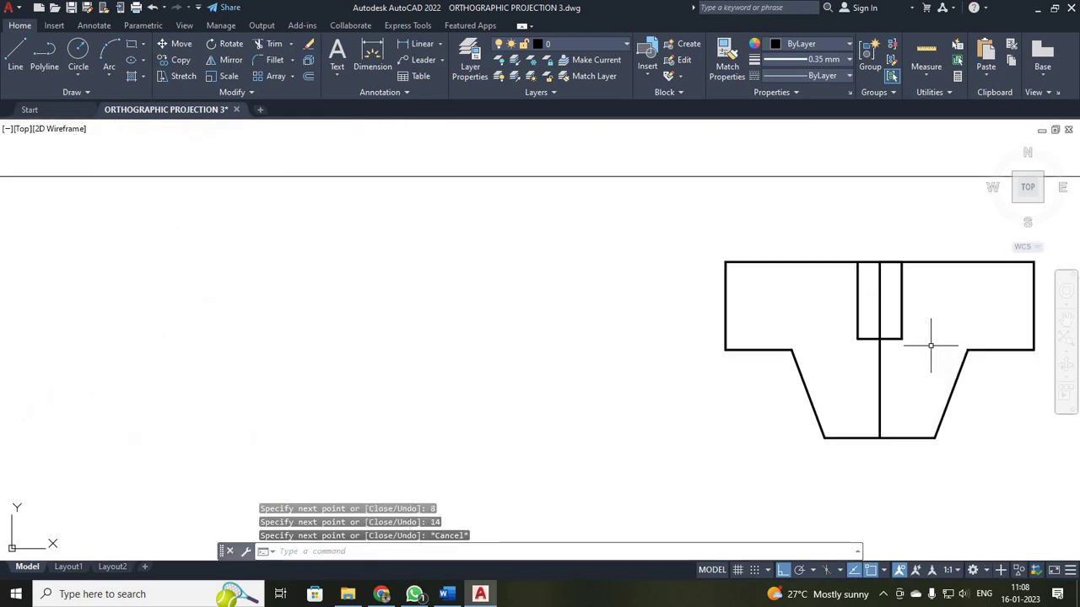
{"action": "key", "text": "Return"}
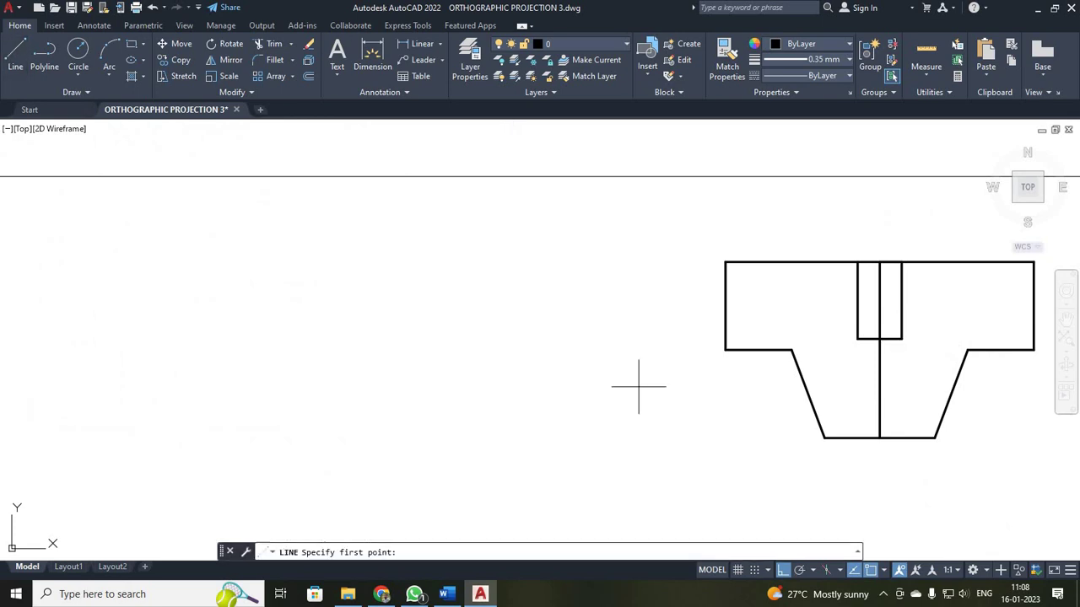
{"action": "left_click", "coordinate": [901, 338]}
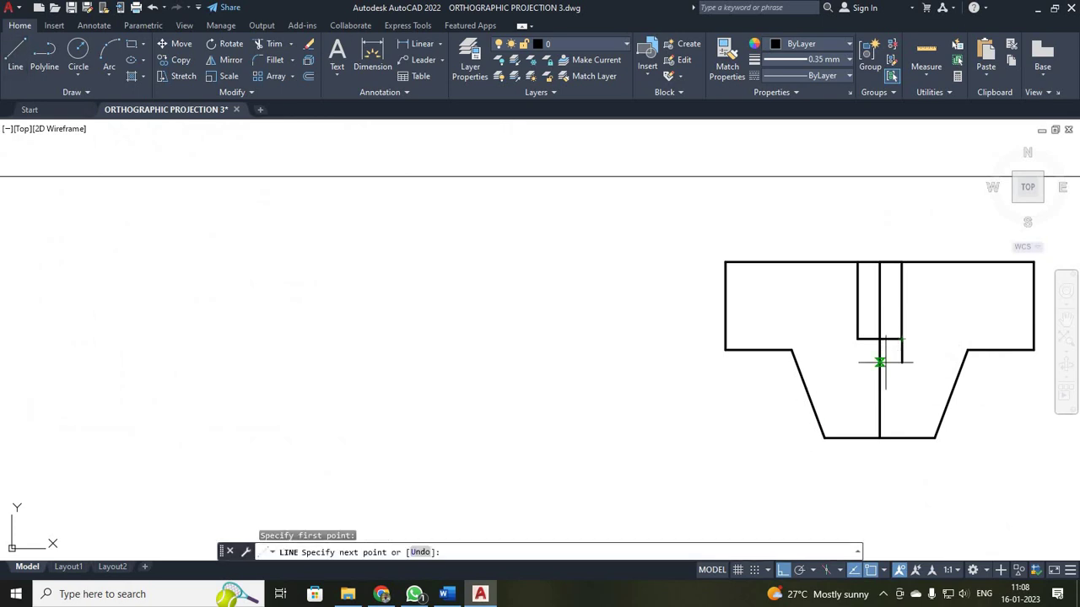
{"action": "type", "text": "10"}
{"action": "key", "text": "Return"}
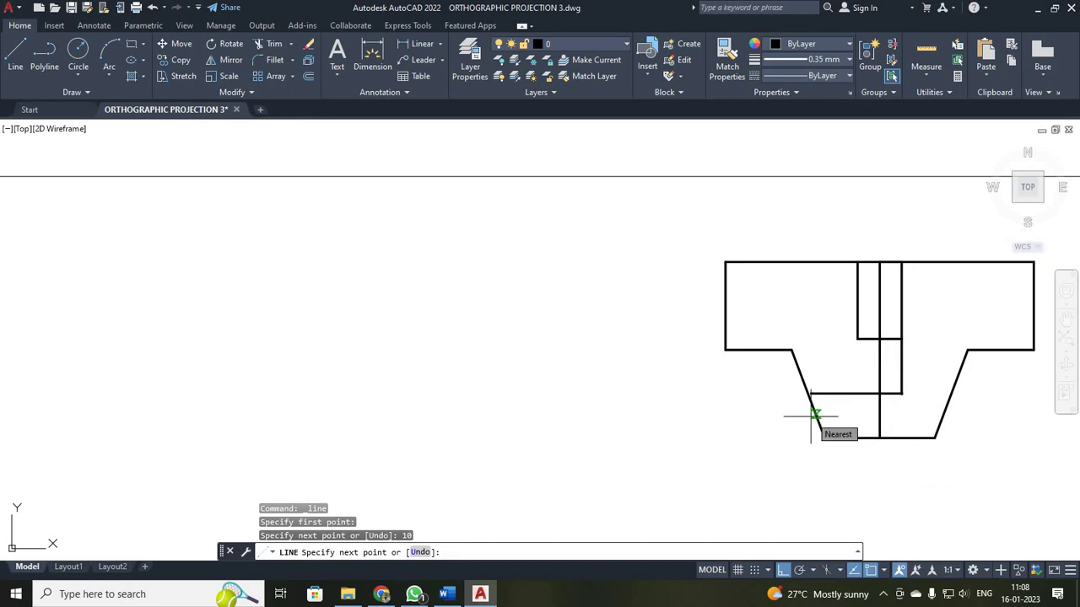
{"action": "type", "text": "8"}
{"action": "key", "text": "Return"}
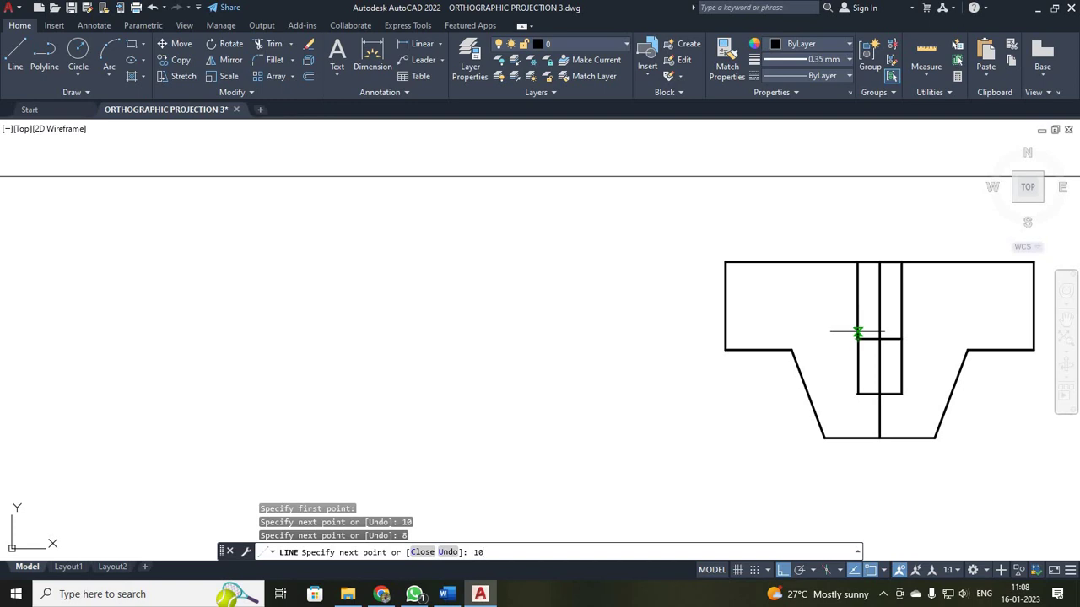
{"action": "type", "text": "10"}
{"action": "key", "text": "Return"}
{"action": "key", "text": "Escape"}
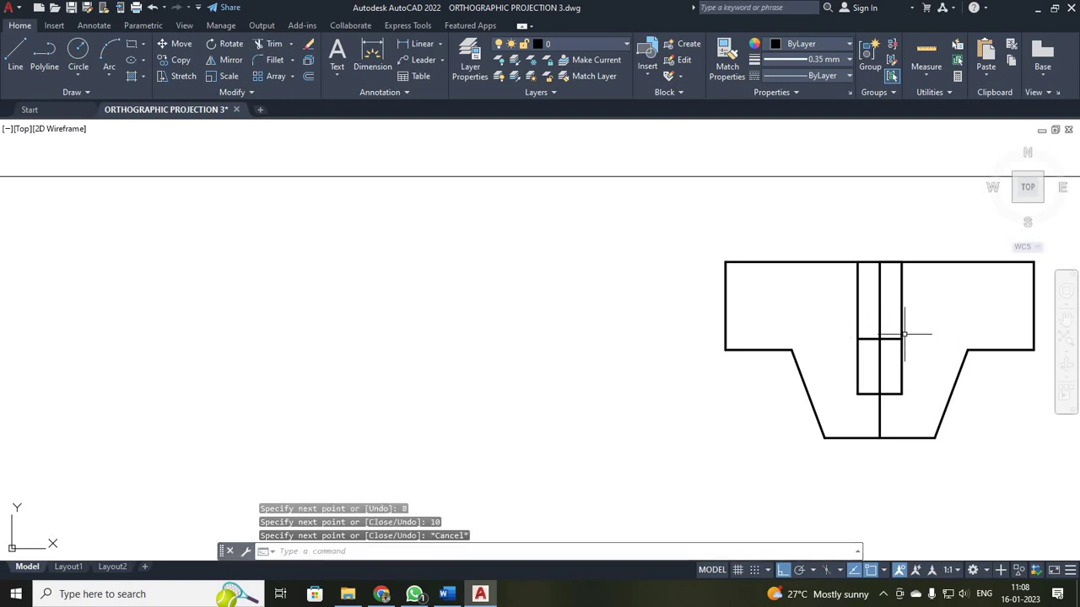
- Erase the 32 mm central vertical line from the top view
{"action": "left_click", "coordinate": [879, 304]}
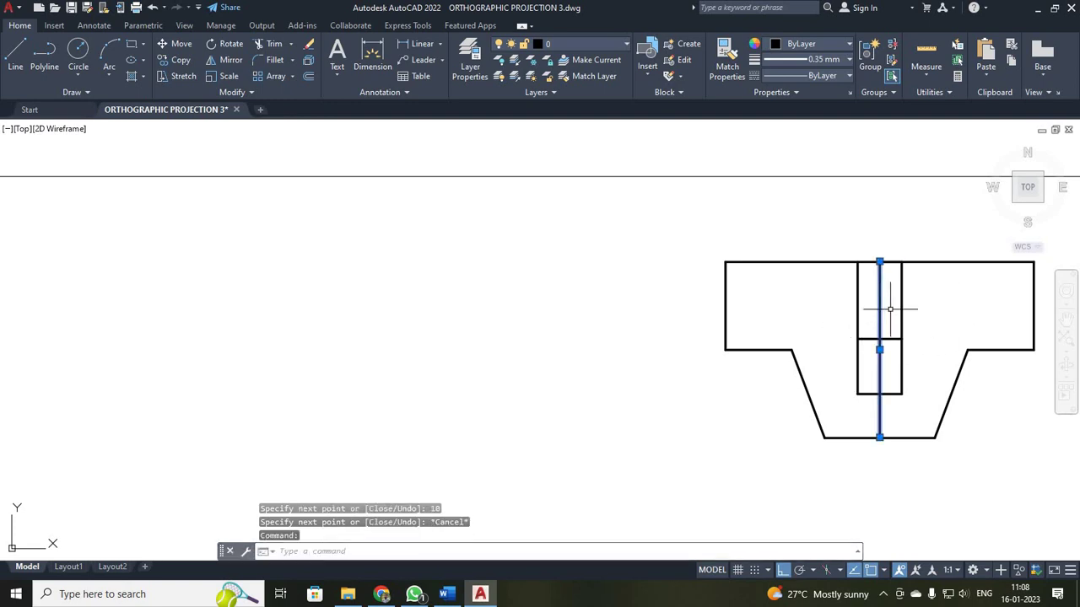
{"action": "key", "text": "Delete"}
{"action": "scroll", "coordinate": [876, 310], "scroll_direction": "down", "scroll_amount": 5}
{"action": "scroll", "coordinate": [621, 369], "scroll_direction": "up", "scroll_amount": 2}
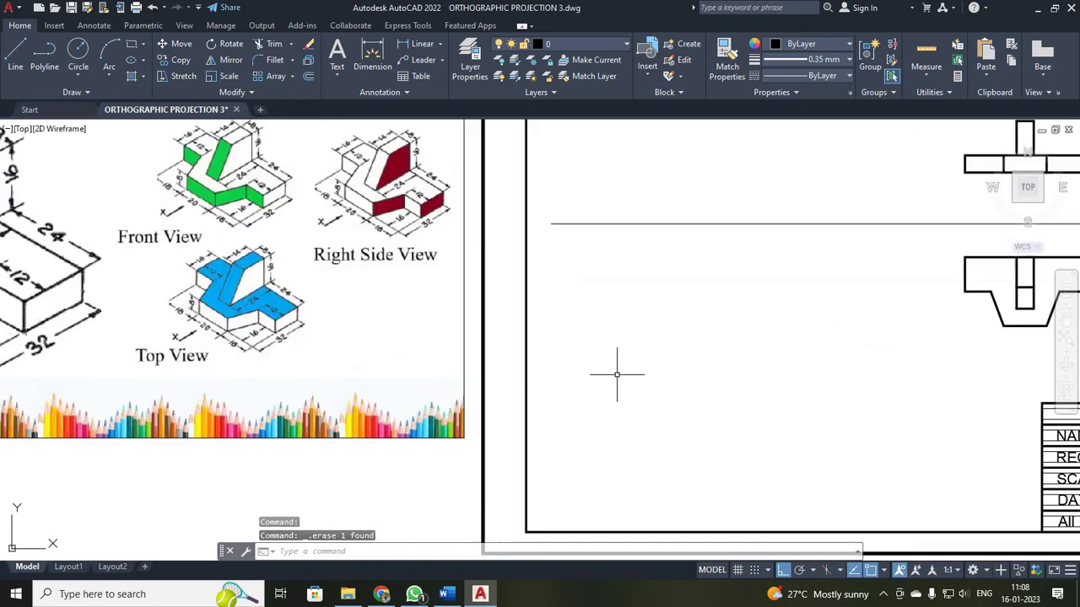
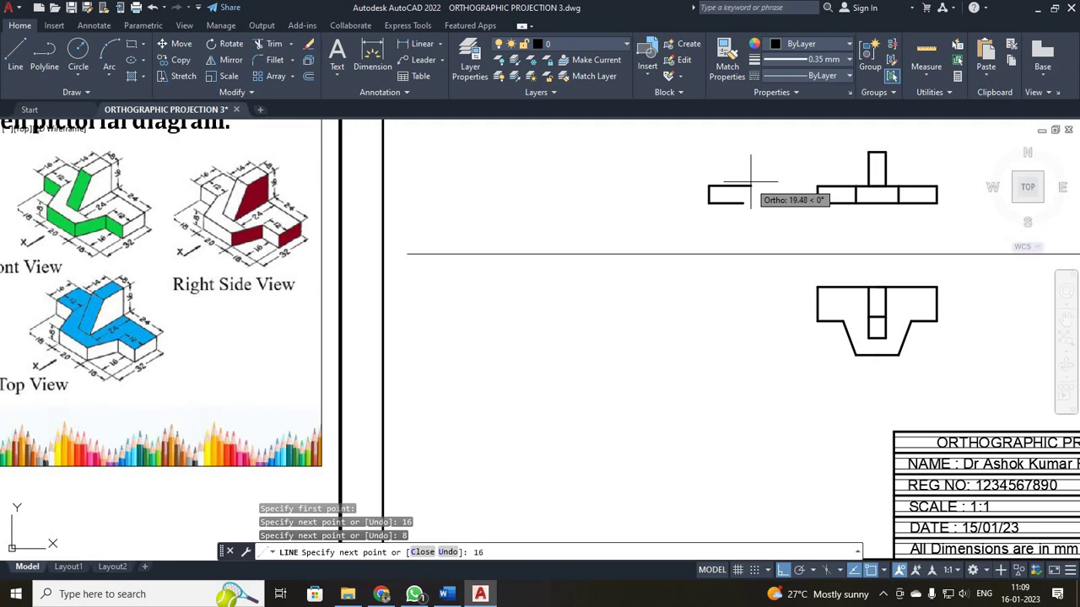
- Close the 16 by 8 mm rectangle left of the front view with an 8 mm vertical right edge
{"action": "type", "text": "8"}
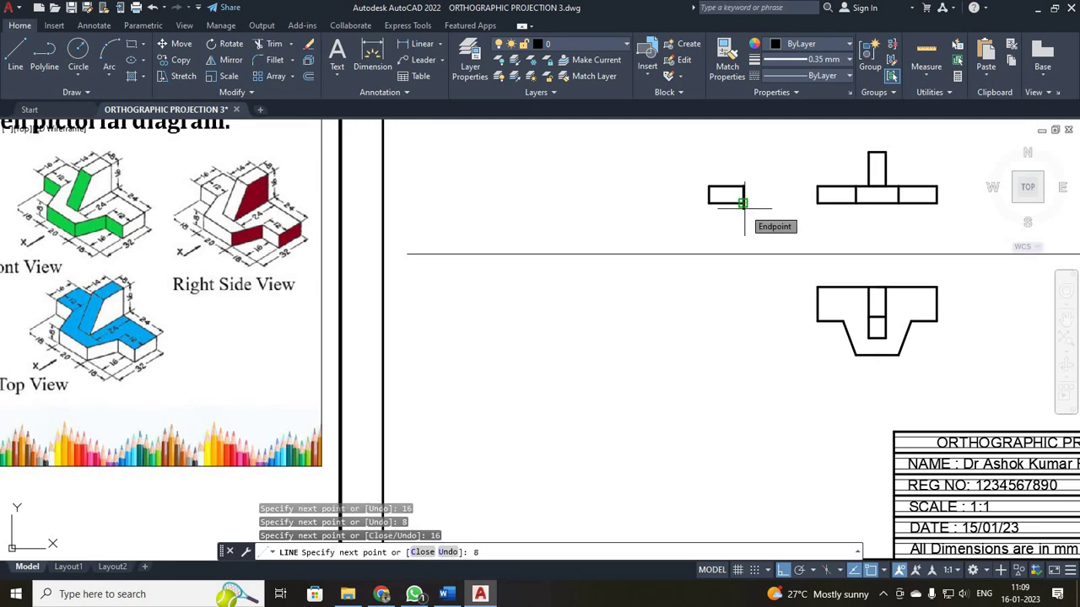
{"action": "key", "text": "Return"}
{"action": "key", "text": "Return"}
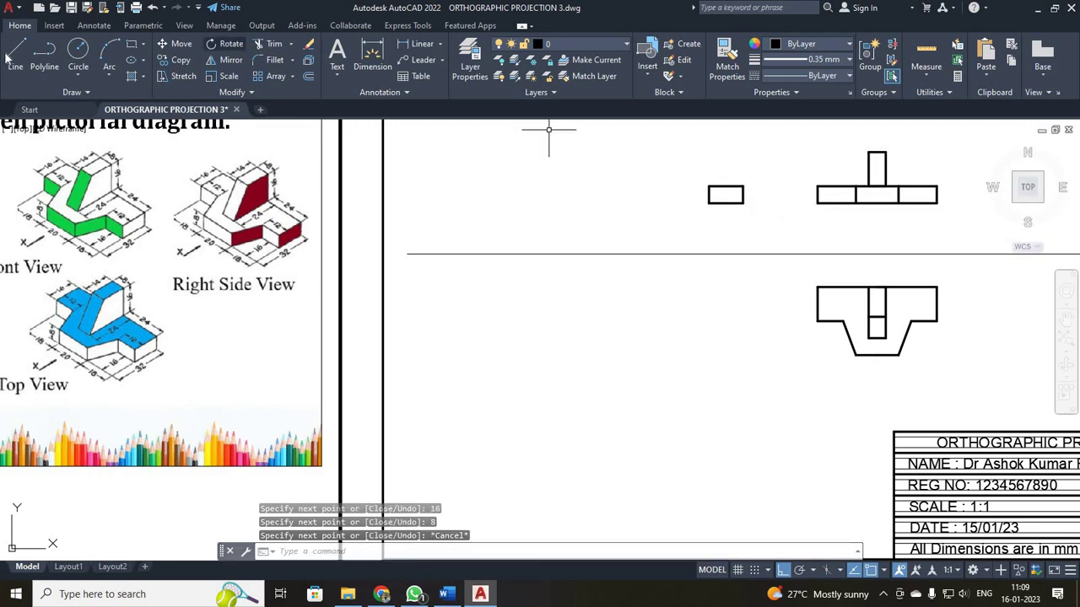
- Draw an adjoining 18 by 8 mm rectangle leftward from the side view rectangle's lower left corner, ending at its upper left corner
{"action": "key", "text": "Return"}
{"action": "left_click", "coordinate": [709, 203]}
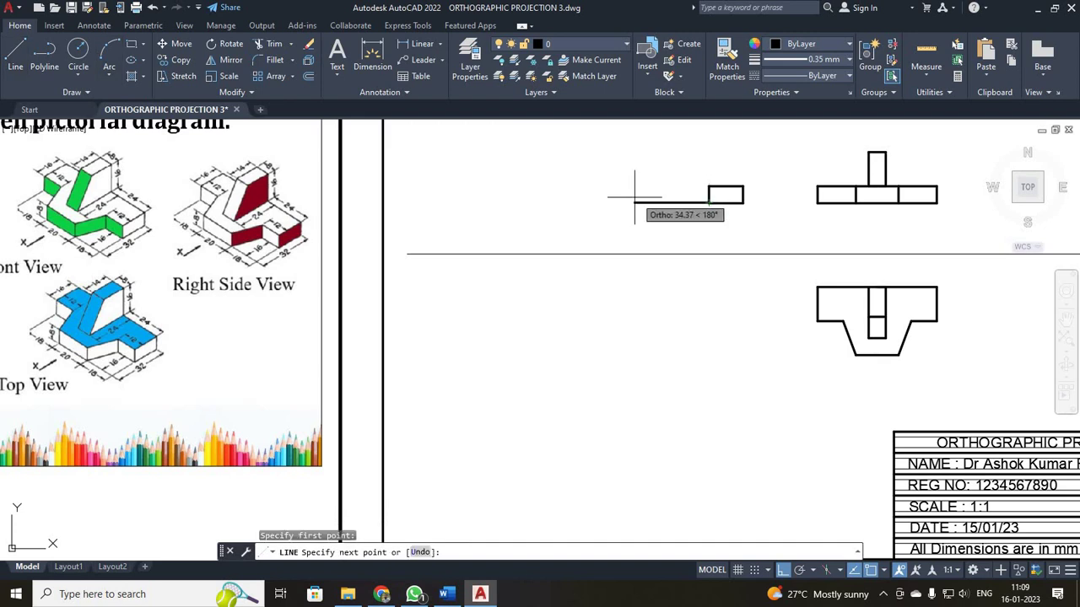
{"action": "type", "text": "18"}
{"action": "key", "text": "Return"}
{"action": "type", "text": "8"}
{"action": "key", "text": "Return"}
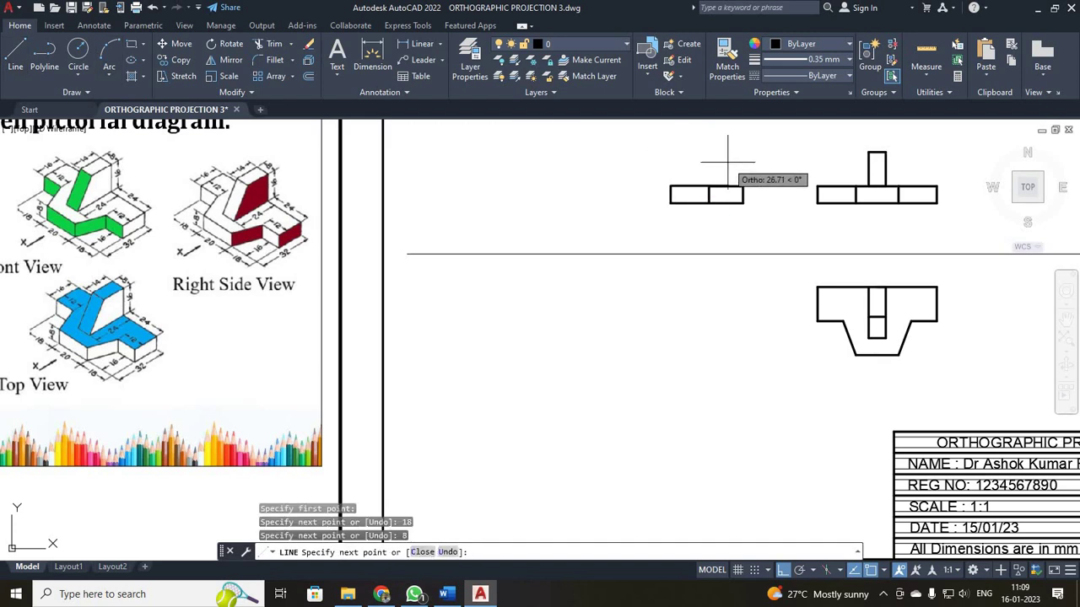
{"action": "type", "text": "16"}
{"action": "key", "text": "Return"}
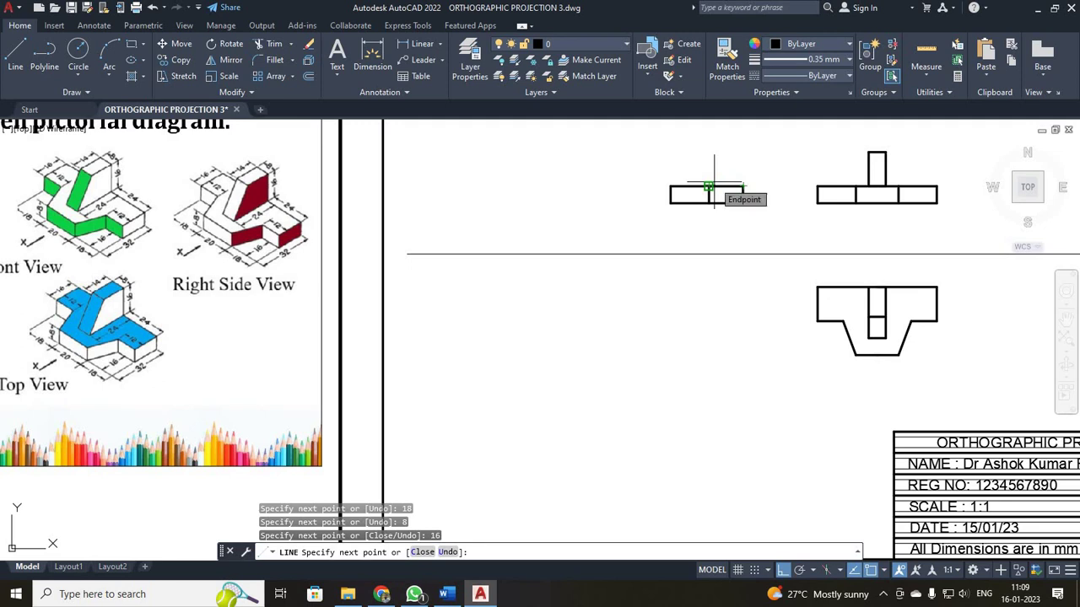
{"action": "left_click", "coordinate": [713, 185]}
{"action": "key", "text": "Escape"}
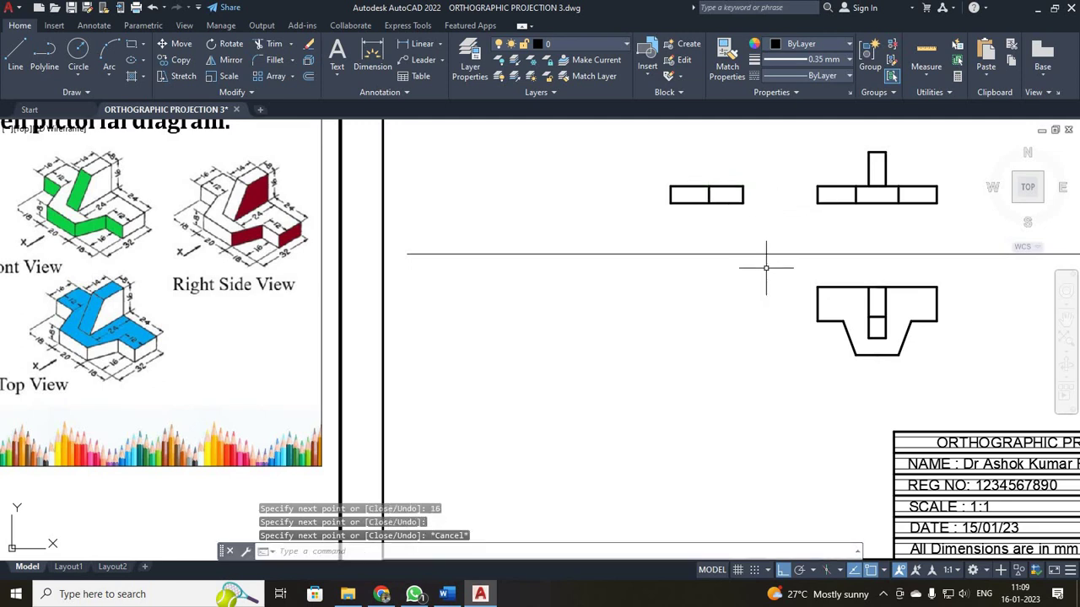
{"action": "scroll", "coordinate": [720, 252], "scroll_direction": "up", "scroll_amount": 2}
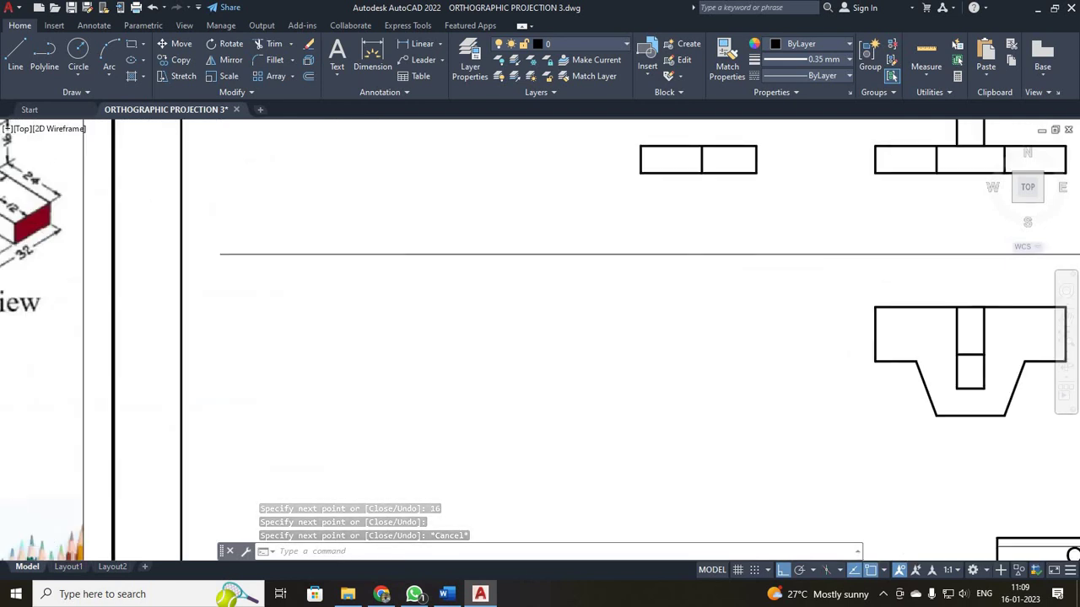
- Draw a 16 mm vertical line upward from the side view base's upper right corner, continuing 14 mm leftward from its top end
{"action": "scroll", "coordinate": [720, 252], "scroll_direction": "down", "scroll_amount": 4}
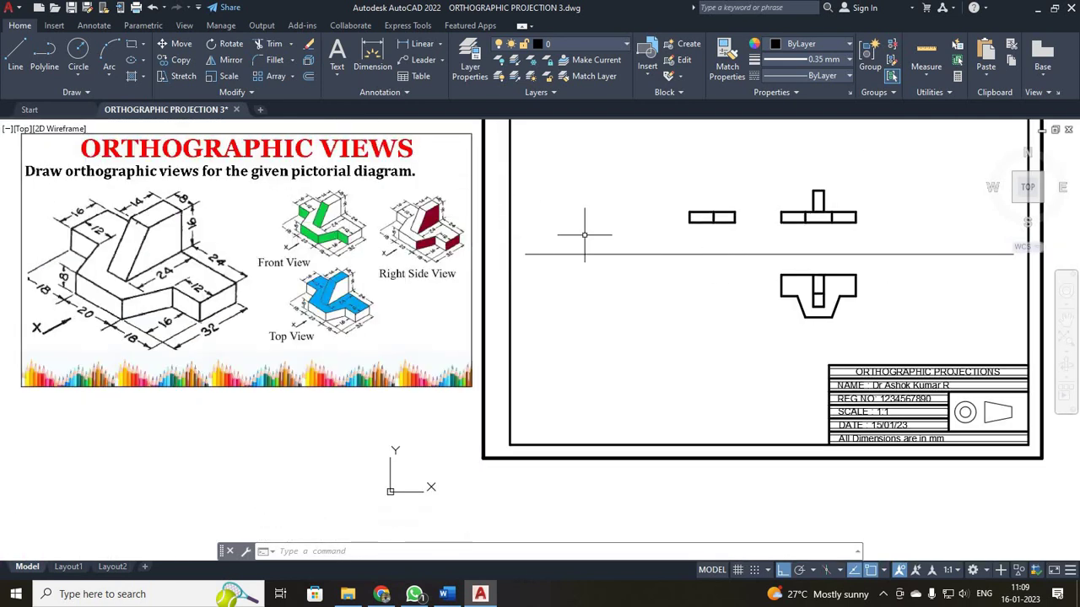
{"action": "scroll", "coordinate": [437, 219], "scroll_direction": "up", "scroll_amount": 4}
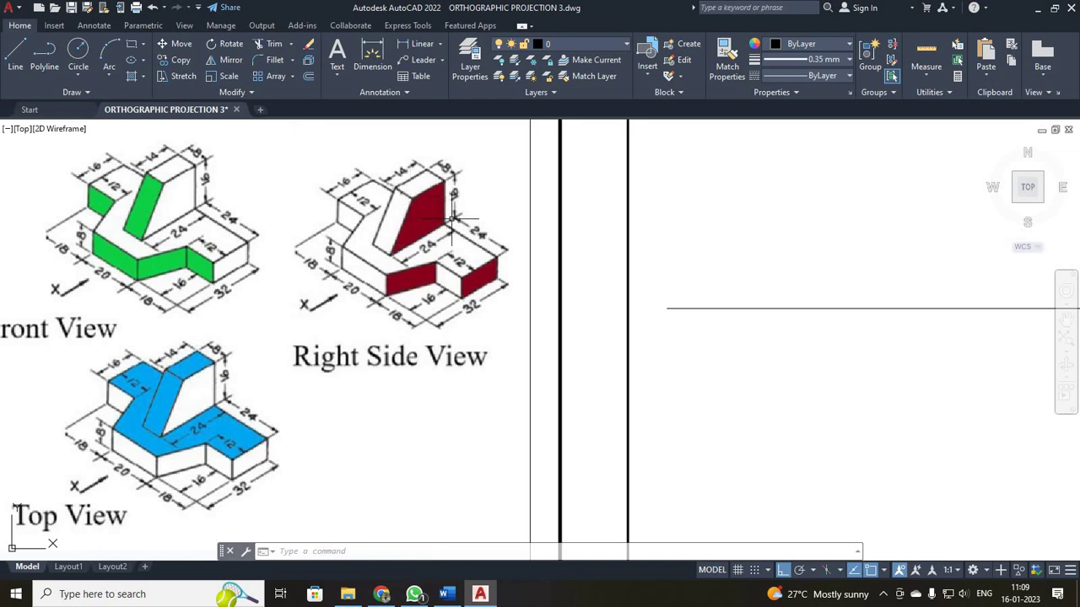
{"action": "scroll", "coordinate": [390, 246], "scroll_direction": "down", "scroll_amount": 2}
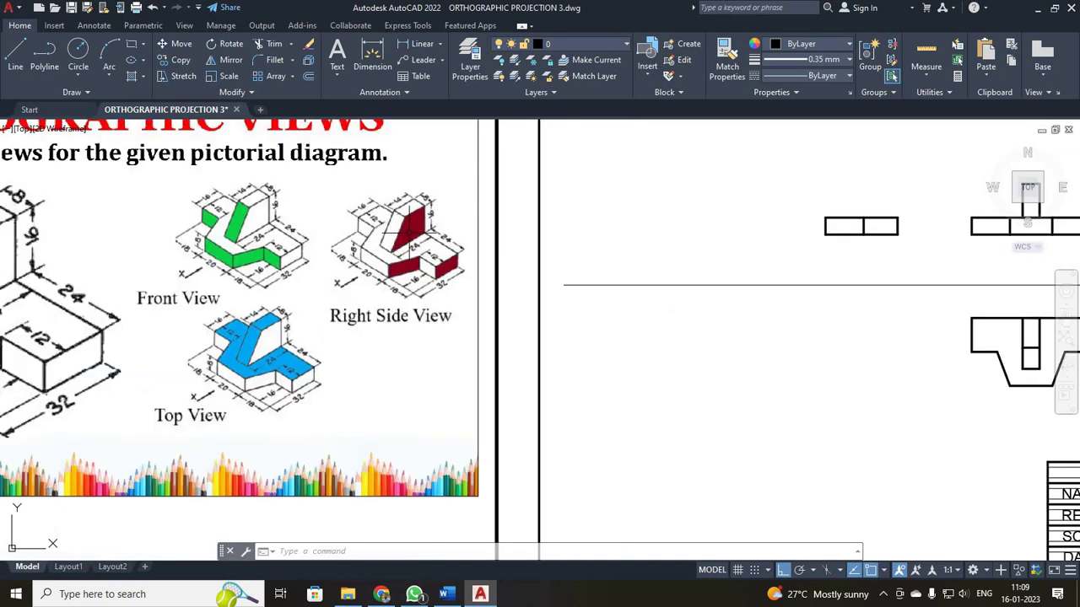
{"action": "left_click", "coordinate": [15, 56]}
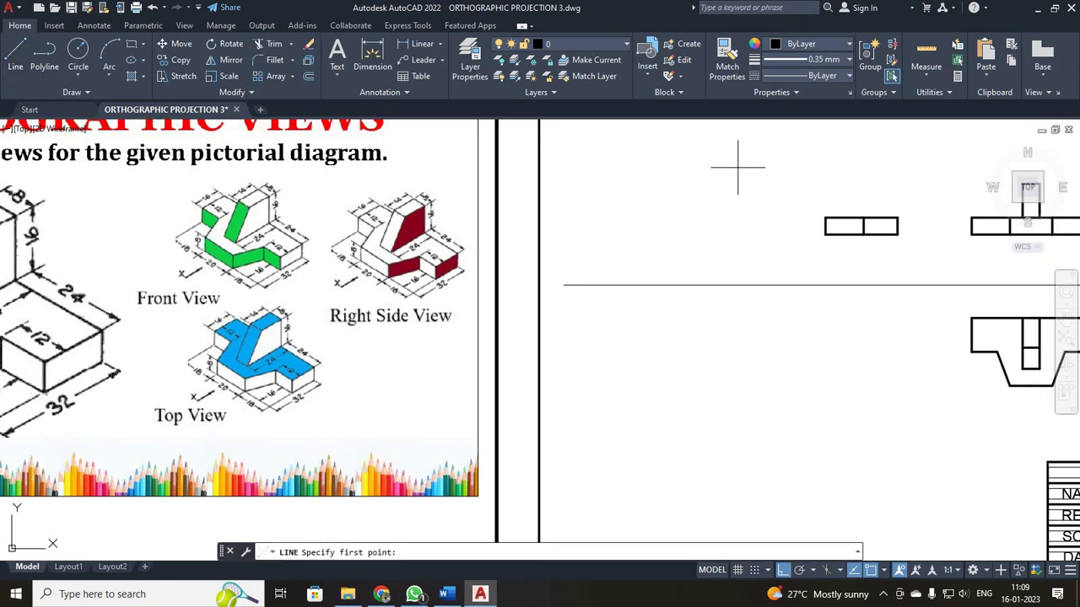
{"action": "left_click", "coordinate": [898, 218]}
{"action": "type", "text": "16"}
{"action": "key", "text": "Return"}
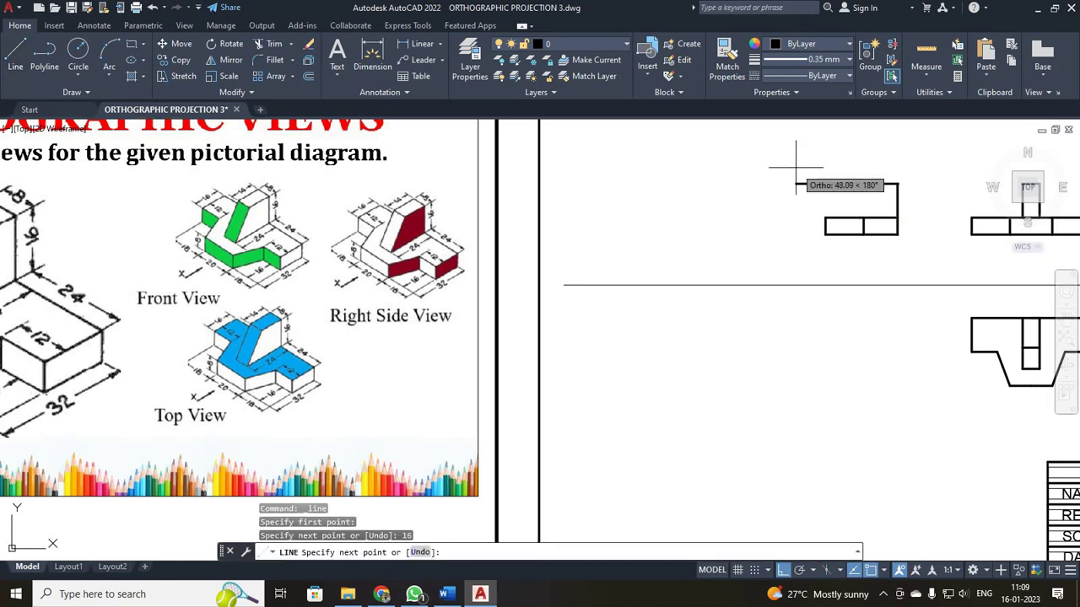
{"action": "type", "text": "14"}
{"action": "key", "text": "Return"}
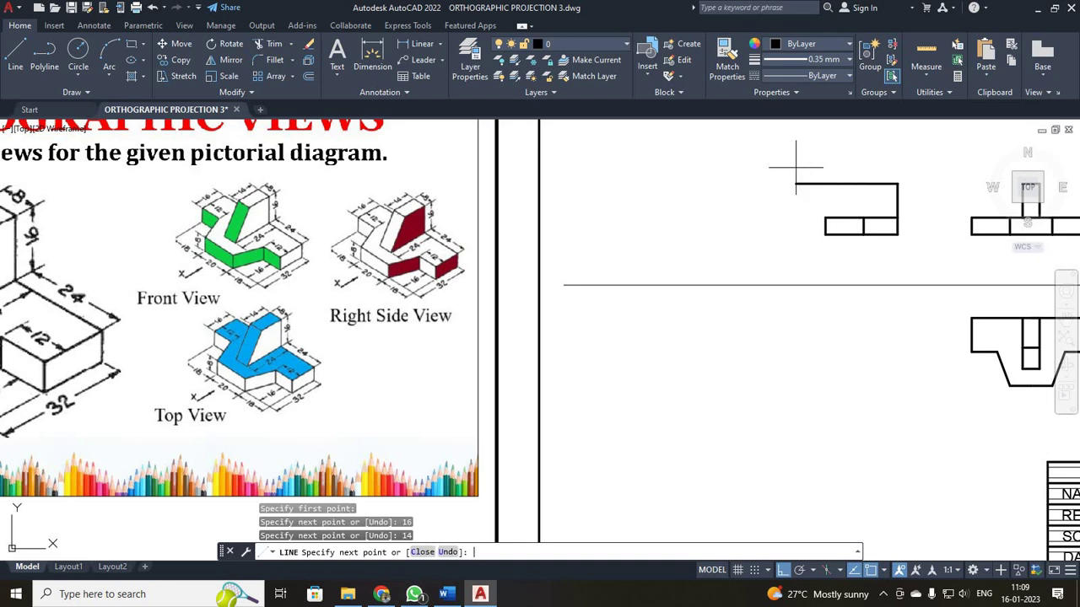
{"action": "key", "text": "Escape"}
- Complete the side view's upright with a 24 mm line leftward along the base's top edge and a sloping line to the 14 mm line's end
{"action": "left_click", "coordinate": [15, 59]}
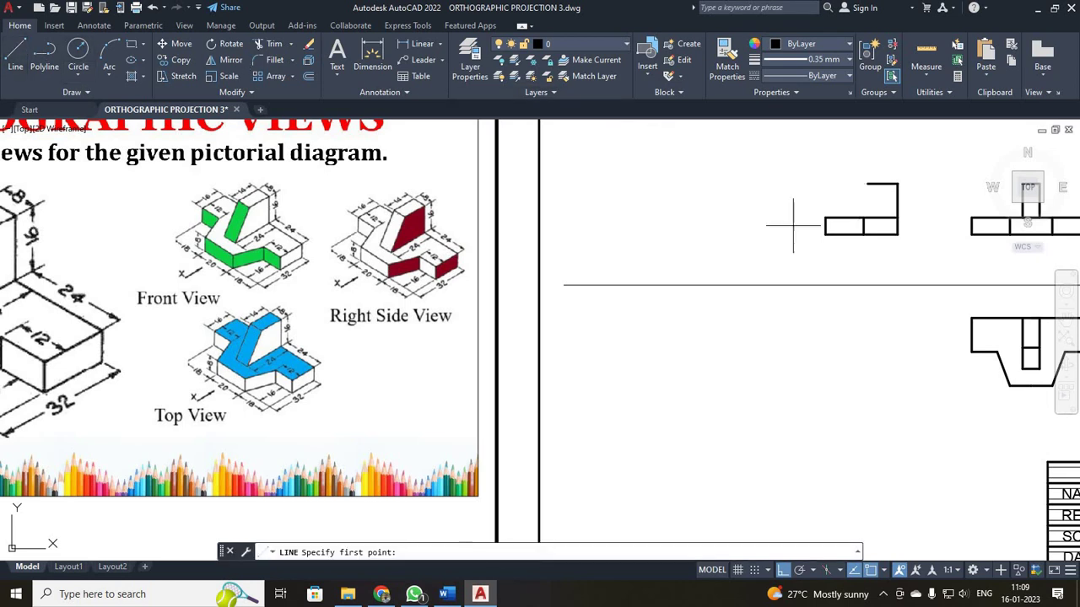
{"action": "left_click", "coordinate": [897, 218]}
{"action": "type", "text": "24"}
{"action": "key", "text": "Return"}
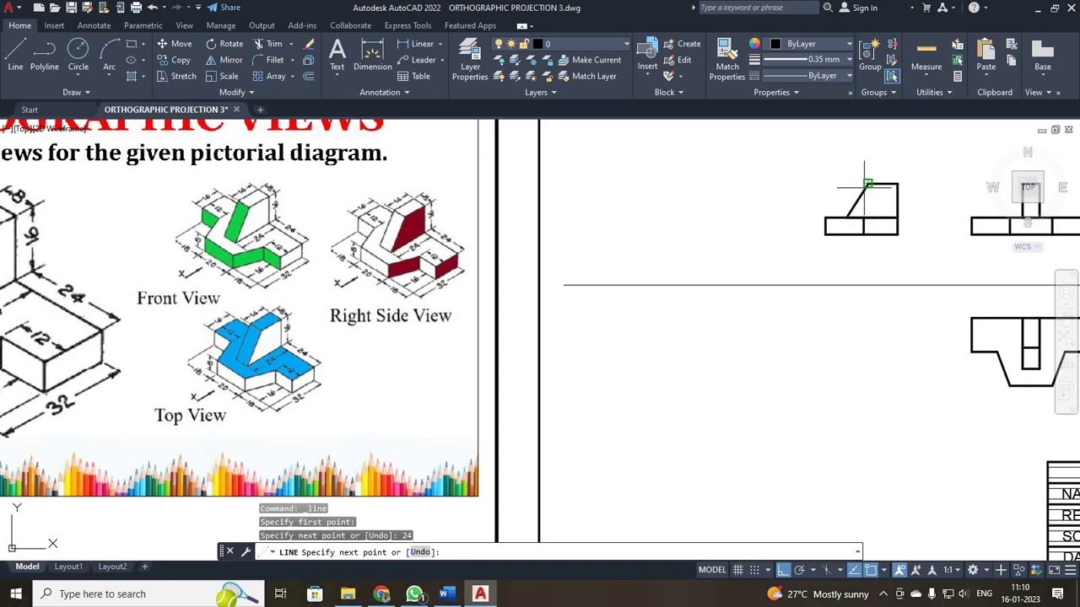
{"action": "left_click", "coordinate": [868, 182]}
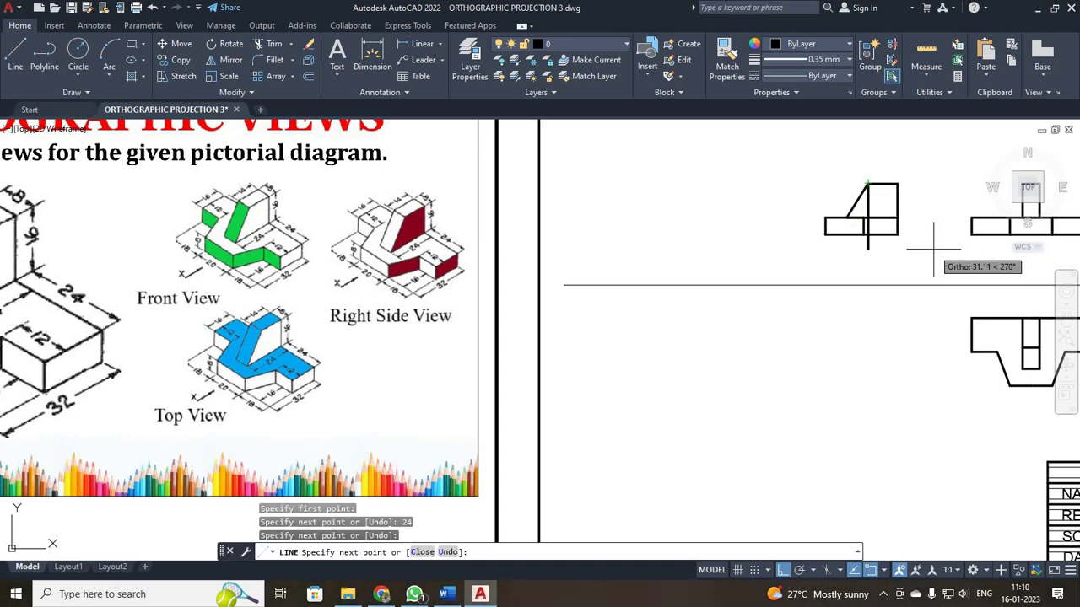
{"action": "key", "text": "Escape"}
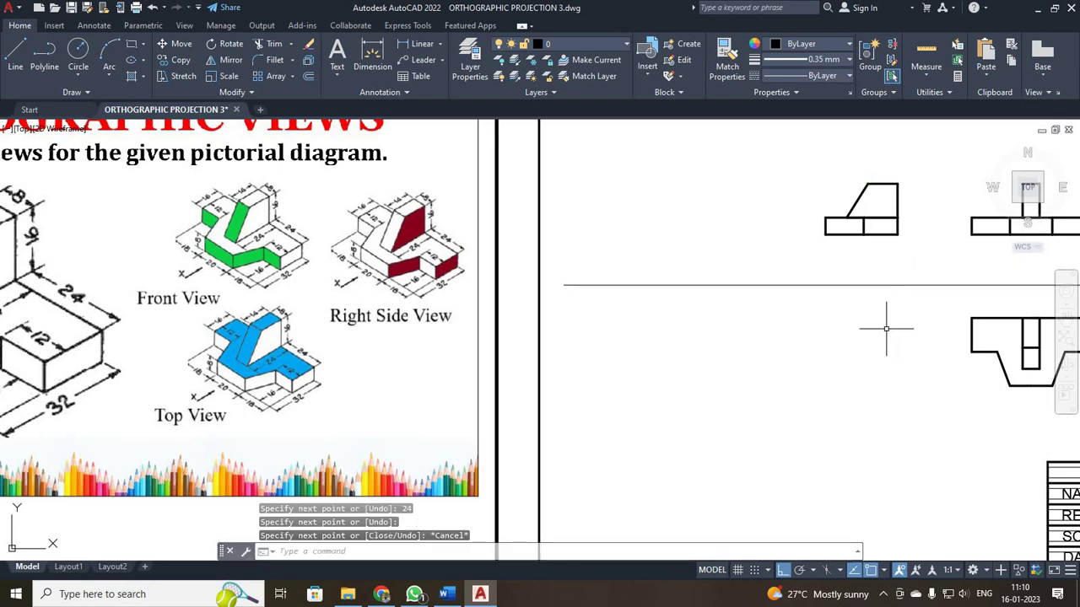
- Fit the whole drawing in view and set the current lineweight to ByLayer
{"action": "scroll", "coordinate": [885, 329], "scroll_direction": "down", "scroll_amount": 4}
{"action": "type", "text": "z"}
{"action": "key", "text": "Return"}
{"action": "type", "text": "a"}
{"action": "key", "text": "Return"}
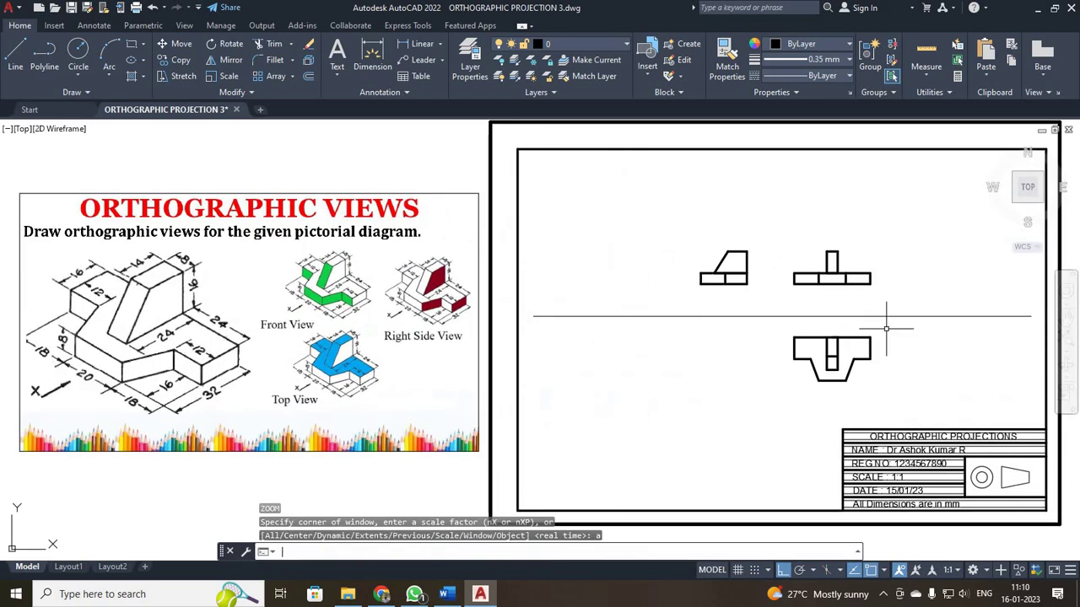
{"action": "left_click", "coordinate": [831, 59]}
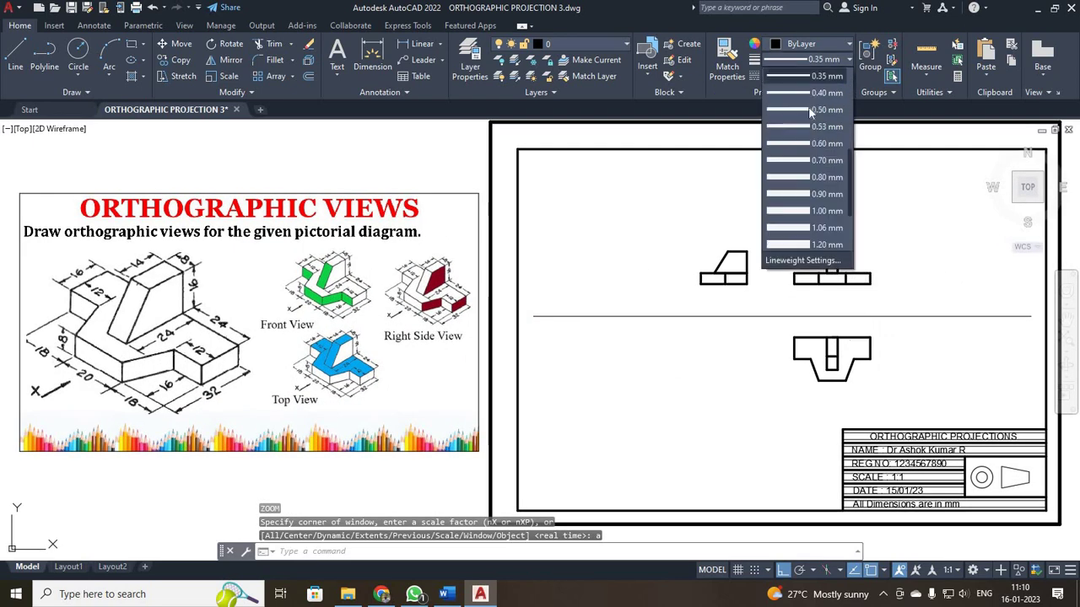
{"action": "scroll", "coordinate": [808, 107], "scroll_direction": "up", "scroll_amount": 3}
{"action": "left_click", "coordinate": [816, 72]}
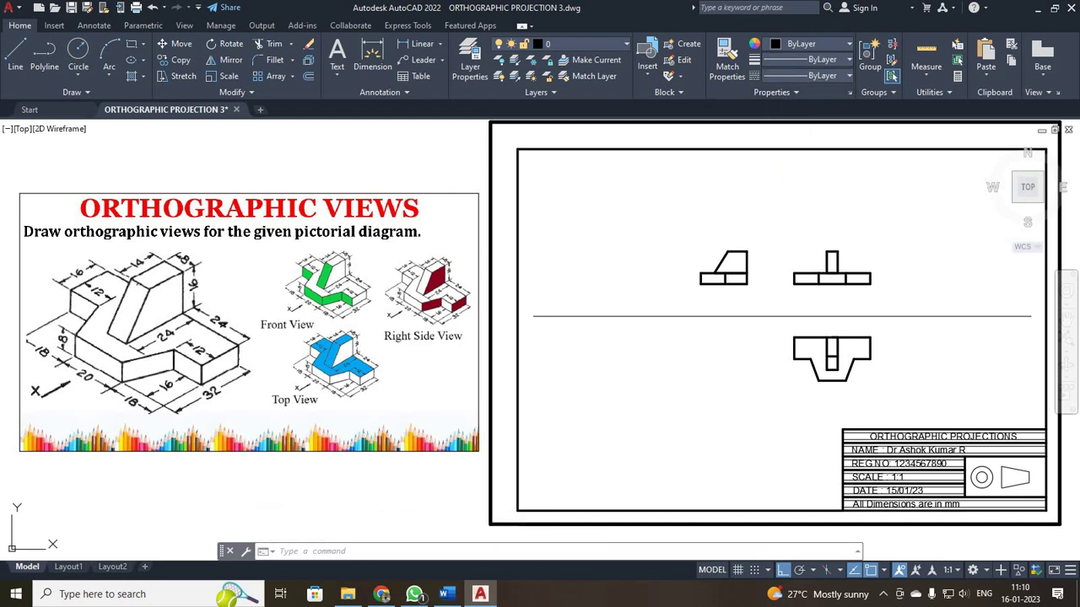
- Modify the ISO-25 dimension style with arrow size 4 and text height 5, keeping decimal primary units
{"action": "scroll", "coordinate": [768, 193], "scroll_direction": "up", "scroll_amount": 4}
{"action": "scroll", "coordinate": [767, 193], "scroll_direction": "down", "scroll_amount": 2}
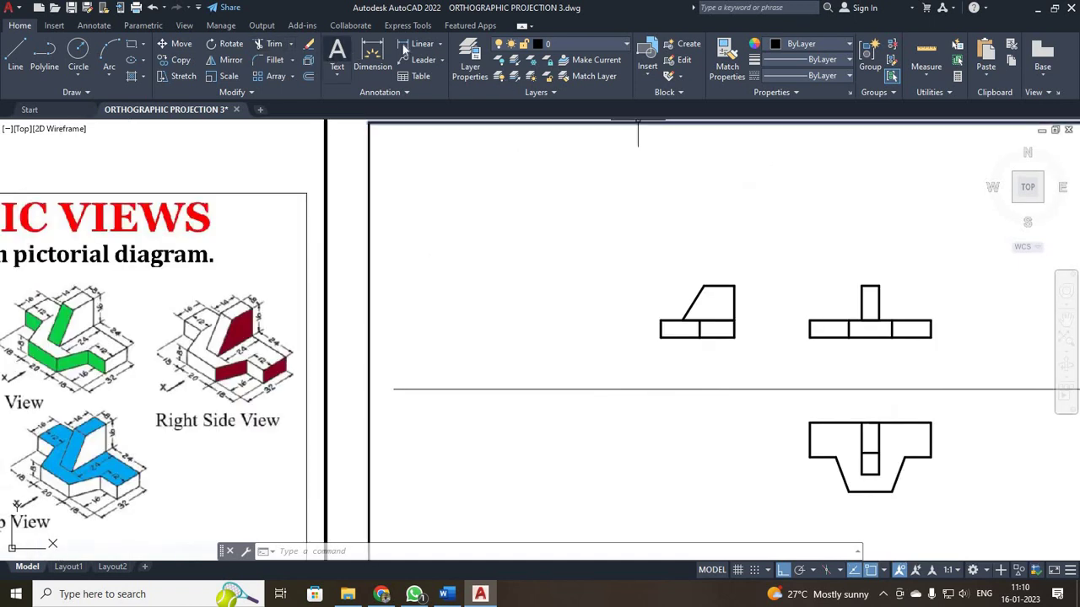
{"action": "left_click", "coordinate": [382, 556]}
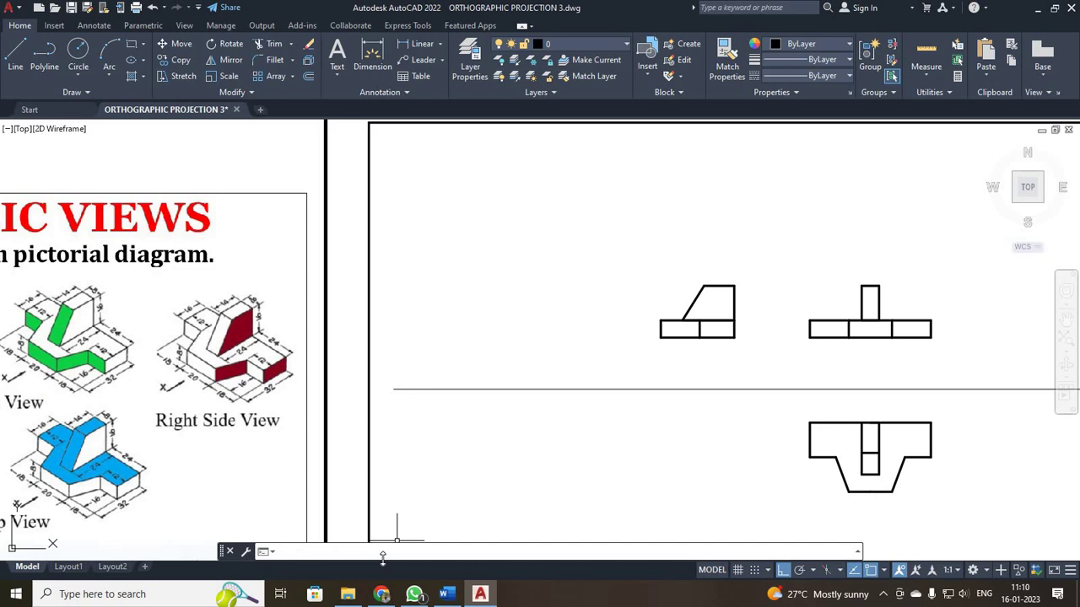
{"action": "type", "text": "dimsty"}
{"action": "key", "text": "Return"}
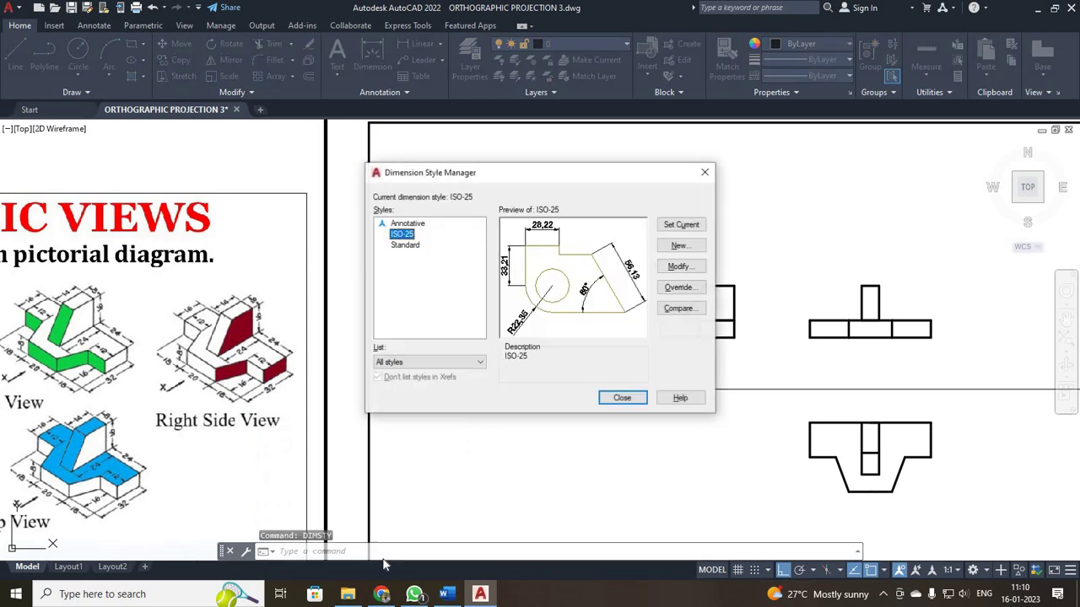
{"action": "left_click", "coordinate": [679, 268]}
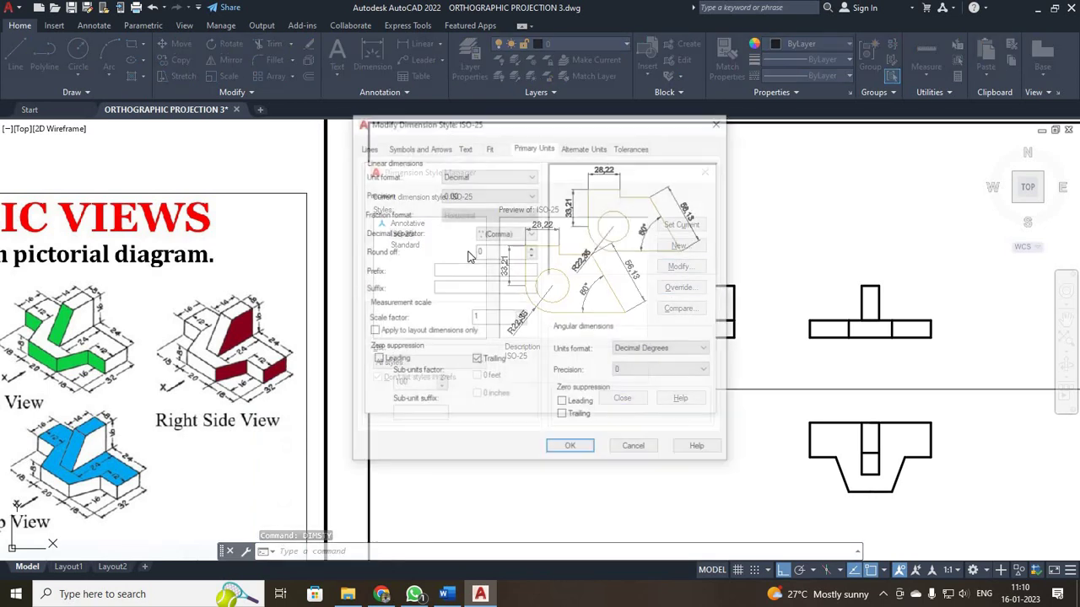
{"action": "left_click", "coordinate": [406, 147]}
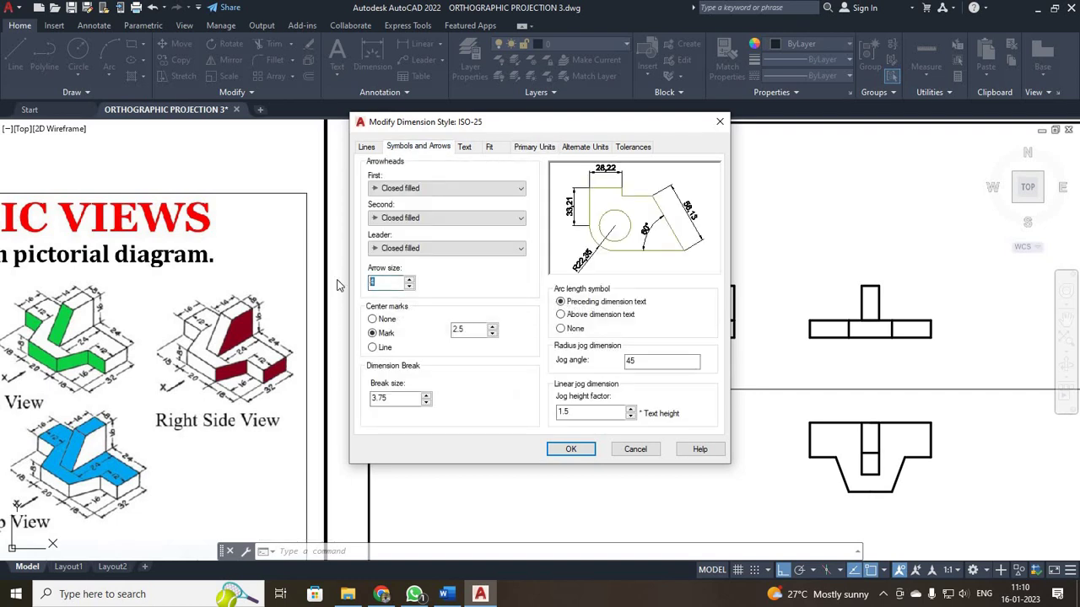
{"action": "left_click", "coordinate": [465, 147]}
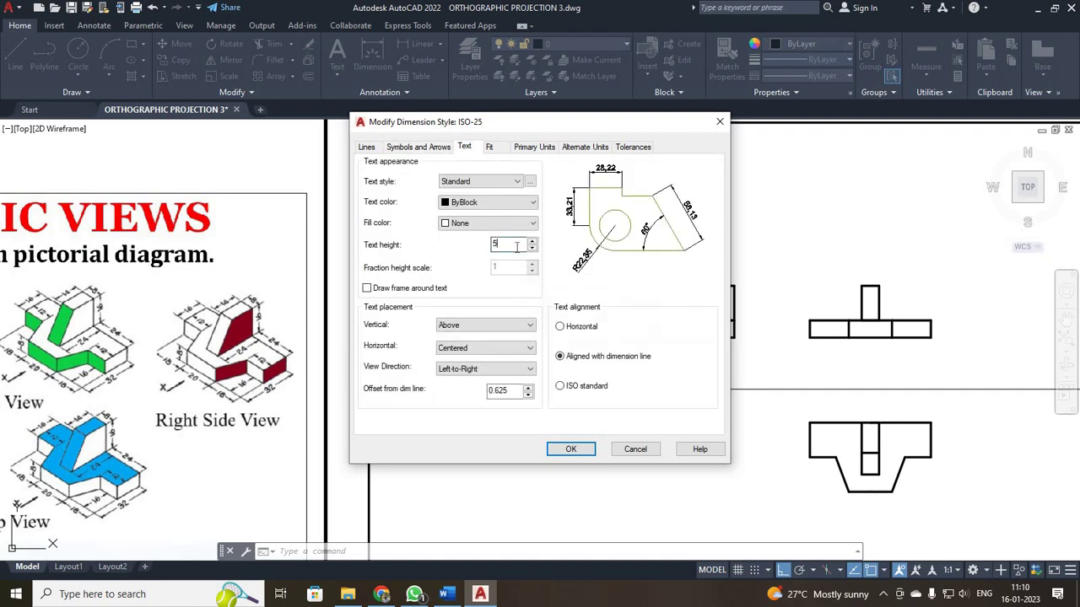
{"action": "left_click", "coordinate": [547, 149]}
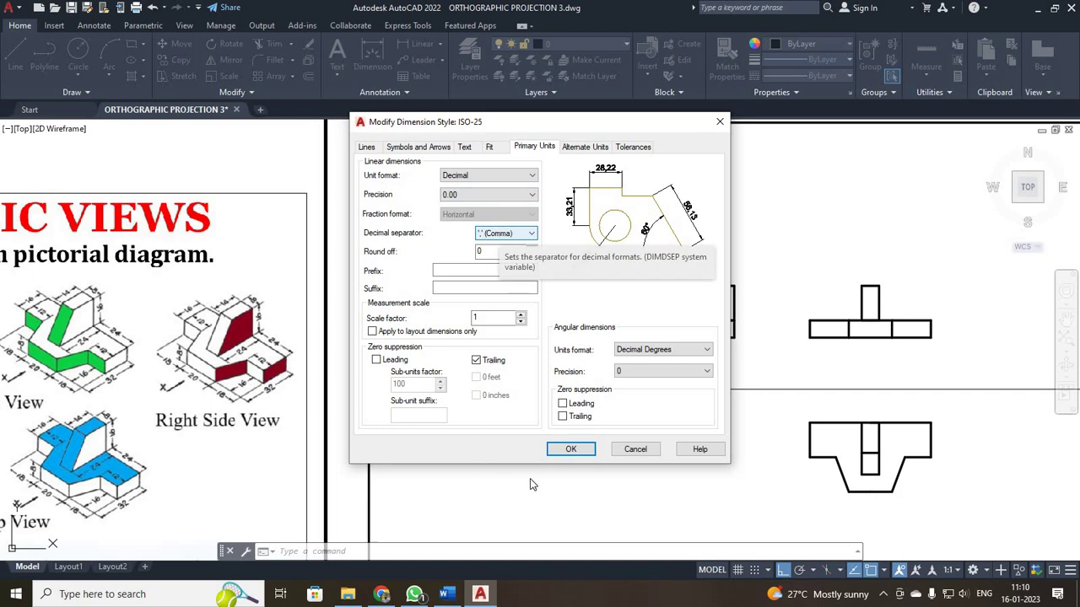
{"action": "left_click", "coordinate": [569, 451]}
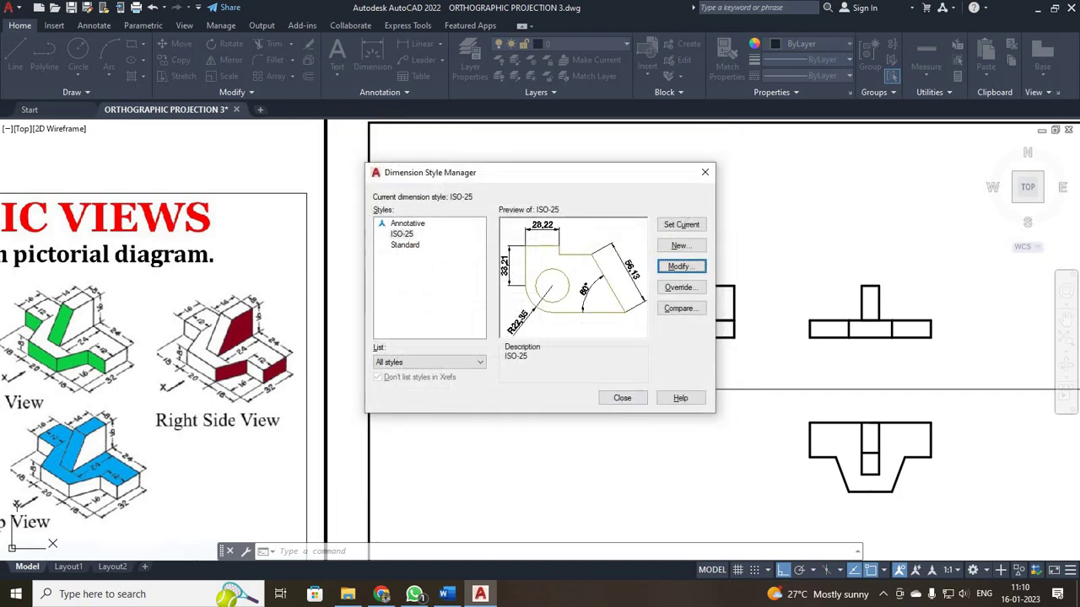
{"action": "left_click", "coordinate": [621, 399]}
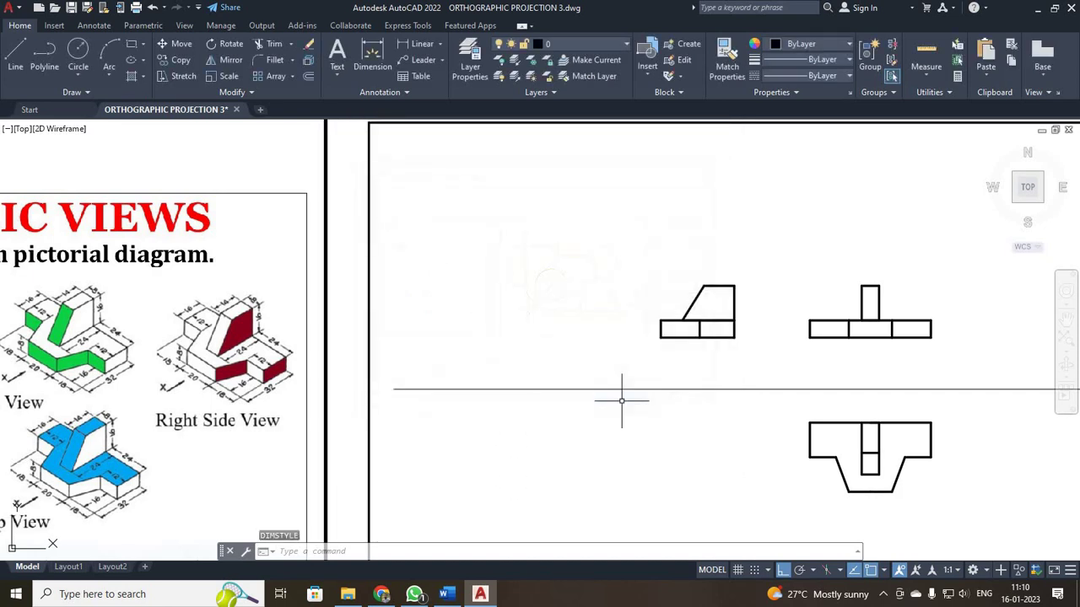
- Add a linear dimension below the front view for the width of the base's left section
{"action": "left_click", "coordinate": [419, 43]}
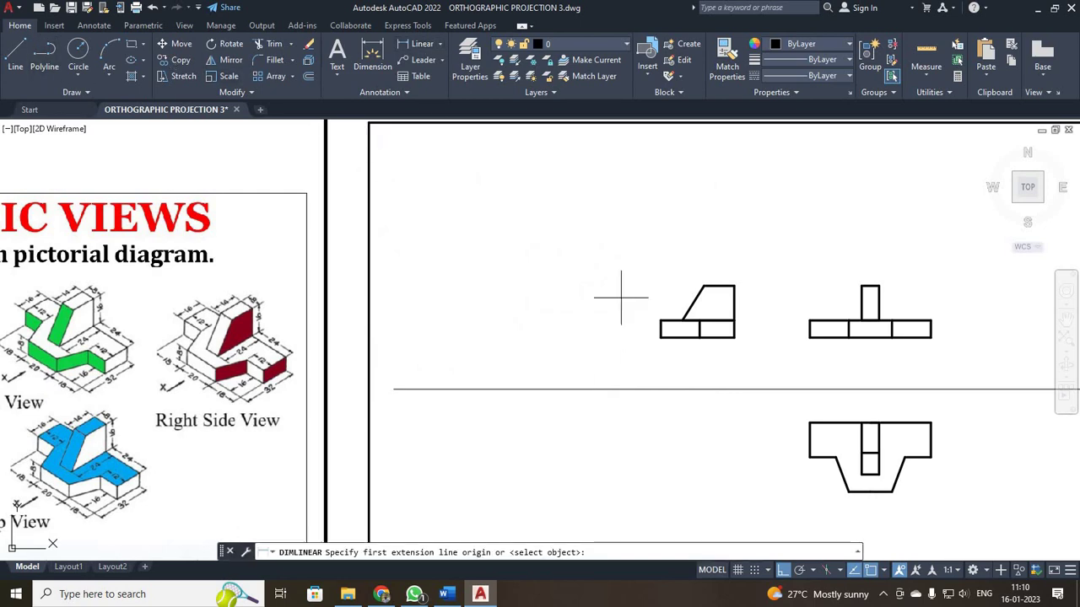
{"action": "left_click", "coordinate": [809, 337]}
{"action": "left_click", "coordinate": [849, 337]}
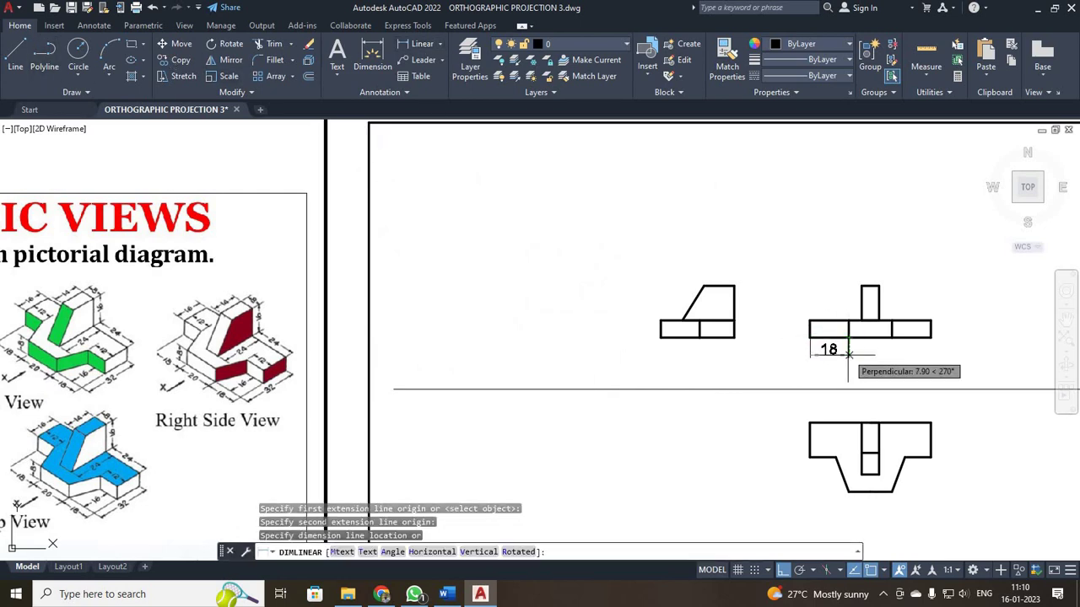
{"action": "left_click", "coordinate": [847, 356]}
{"action": "scroll", "coordinate": [890, 367], "scroll_direction": "up", "scroll_amount": 2}
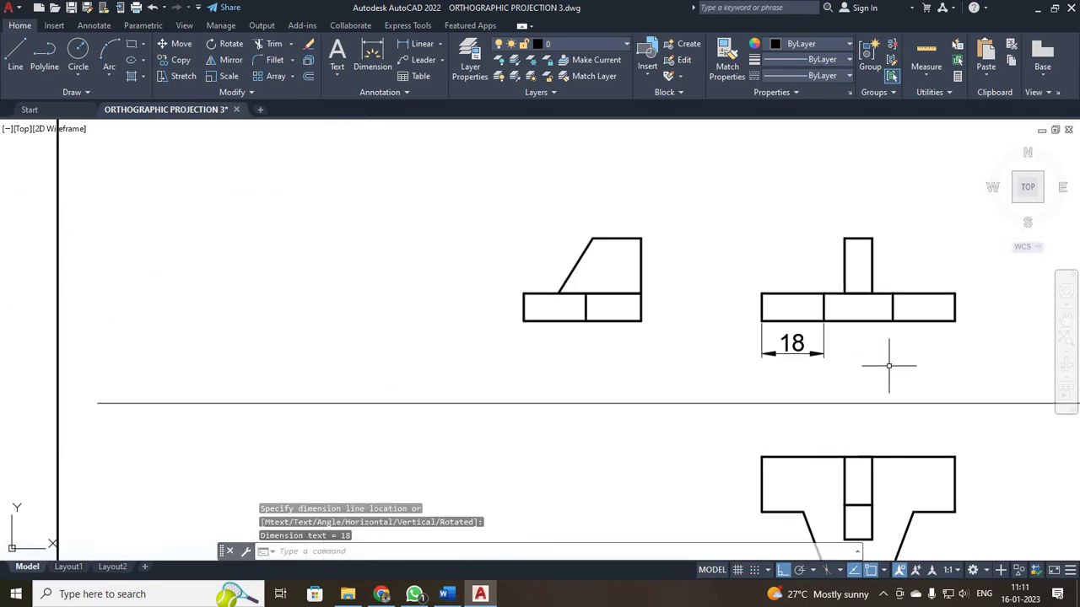
- Dimension the width of the front view base's middle section, aligned with the dimension of the left section
{"action": "left_click", "coordinate": [422, 43]}
{"action": "left_click", "coordinate": [823, 320]}
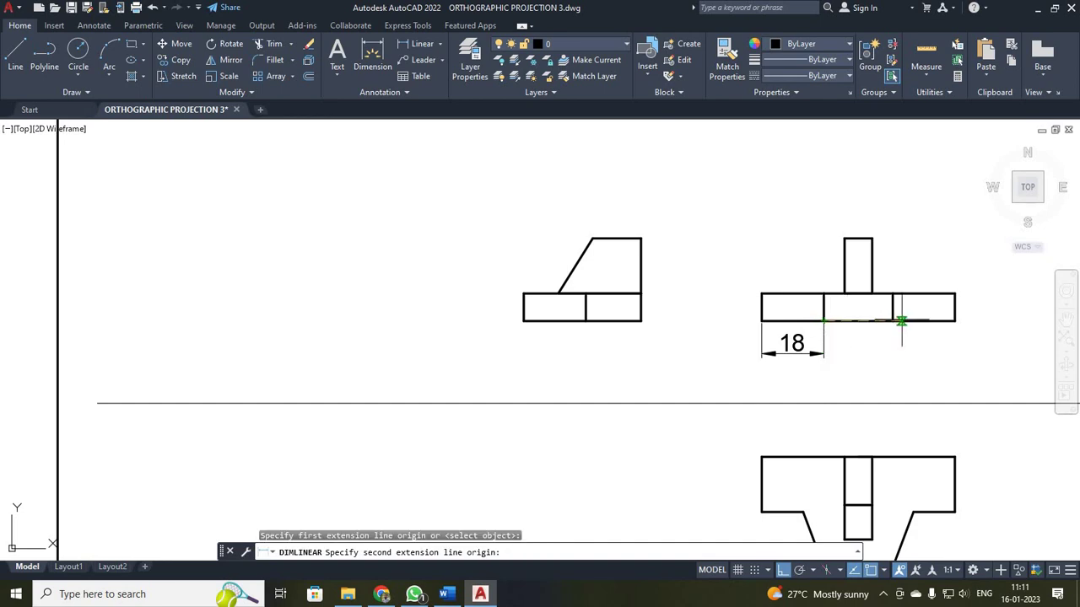
{"action": "left_click", "coordinate": [892, 321]}
{"action": "scroll", "coordinate": [820, 354], "scroll_direction": "up", "scroll_amount": 4}
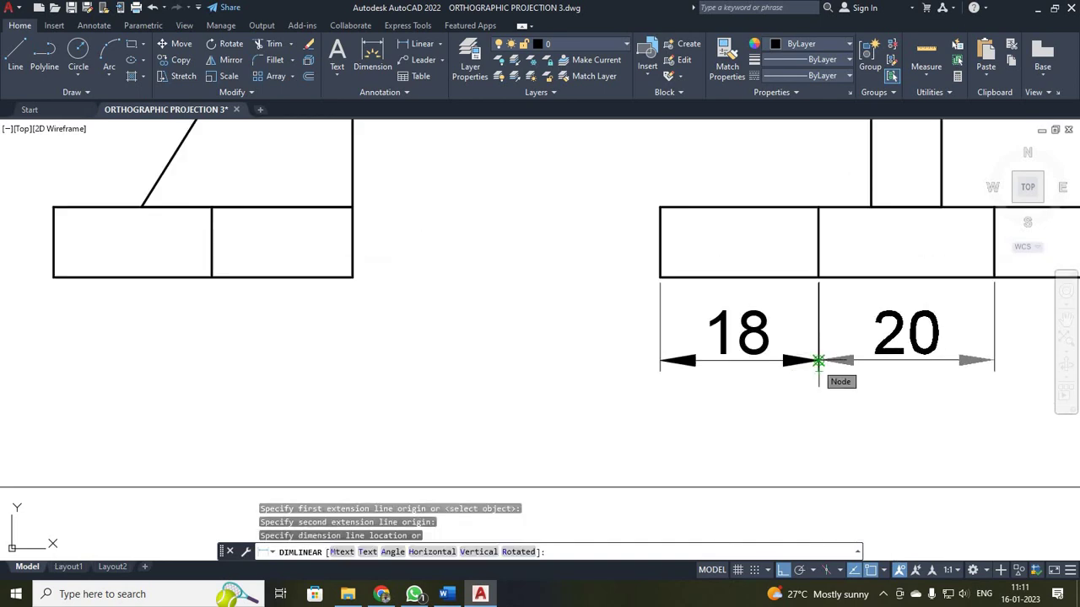
{"action": "left_click", "coordinate": [818, 361]}
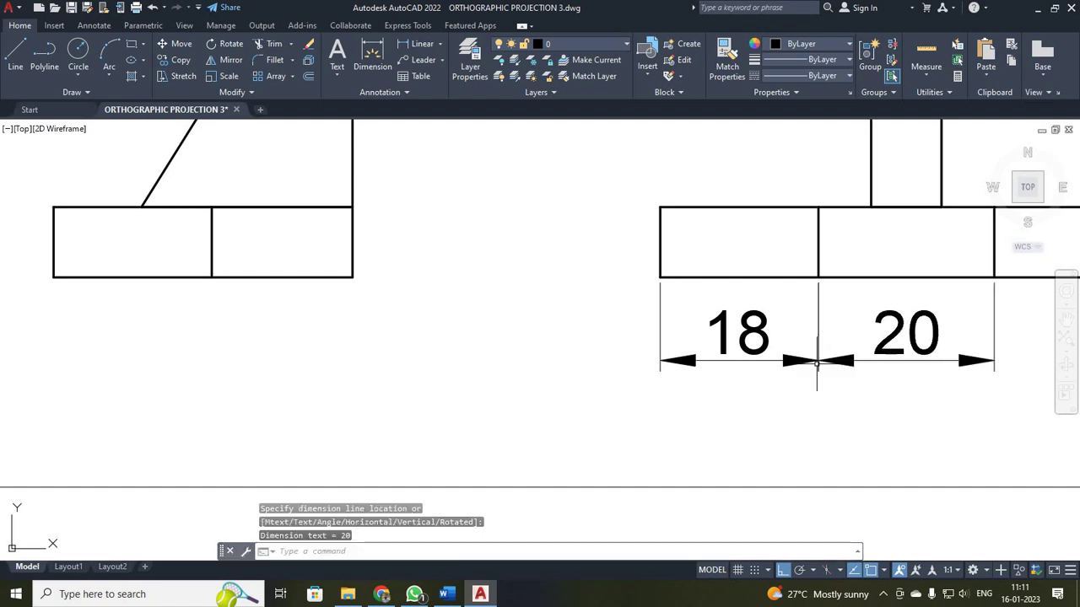
- Dimension the width of the front view base's right section in line with the two existing base dimensions
{"action": "scroll", "coordinate": [843, 394], "scroll_direction": "down", "scroll_amount": 4}
{"action": "scroll", "coordinate": [880, 396], "scroll_direction": "up", "scroll_amount": 2}
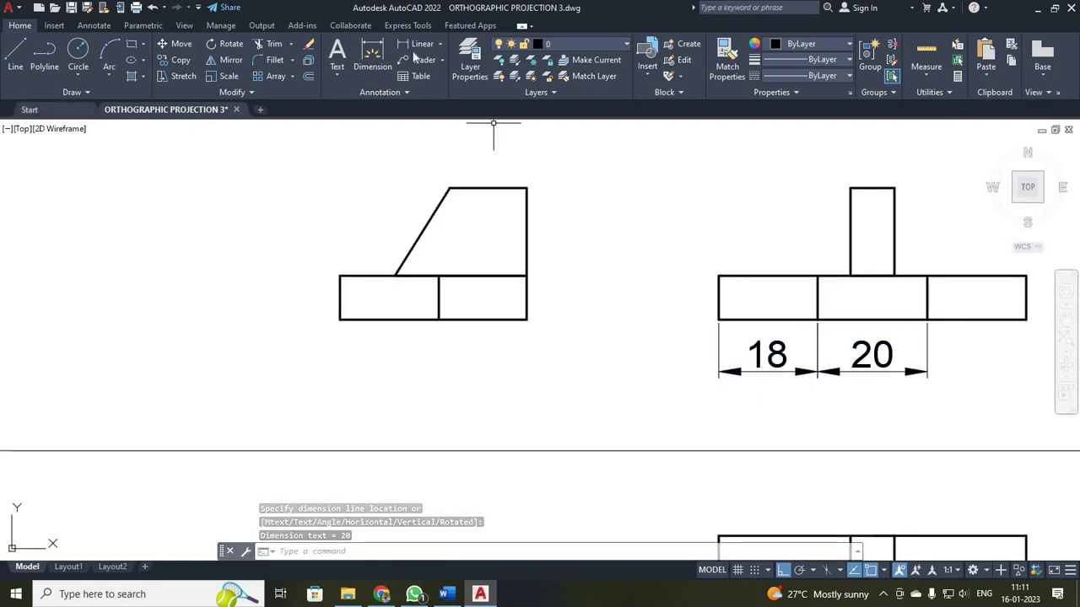
{"action": "key", "text": "Return"}
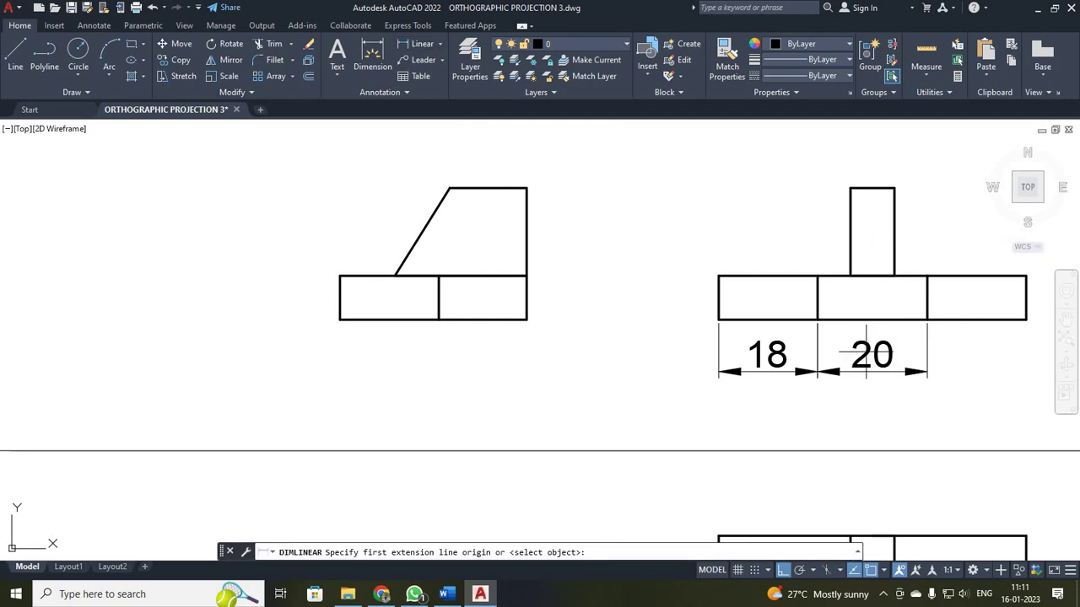
{"action": "left_click", "coordinate": [927, 319]}
{"action": "left_click", "coordinate": [1025, 320]}
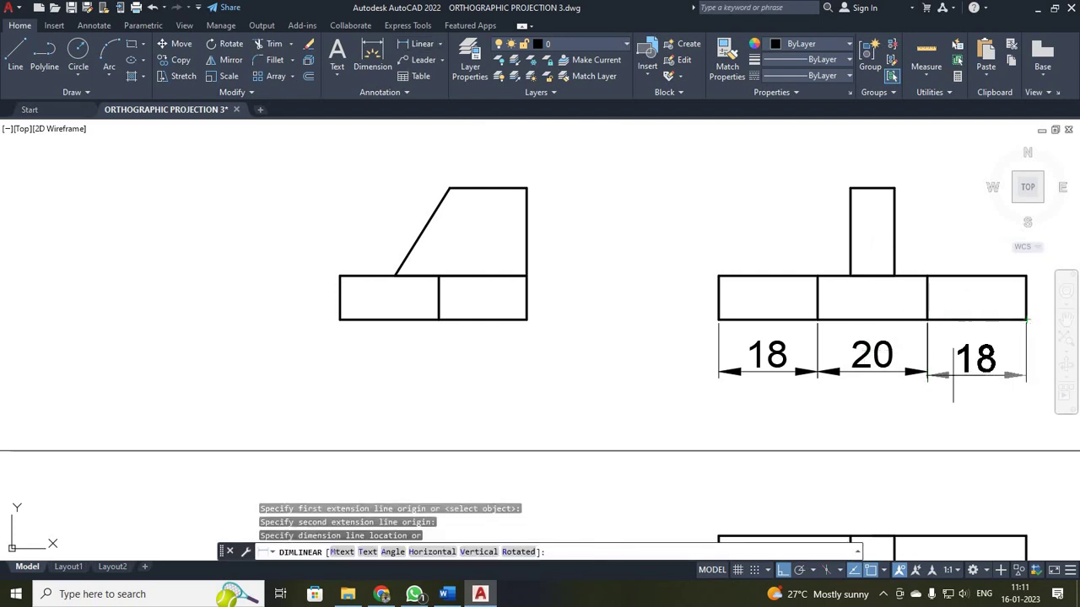
{"action": "scroll", "coordinate": [939, 368], "scroll_direction": "up", "scroll_amount": 4}
{"action": "left_click", "coordinate": [909, 375]}
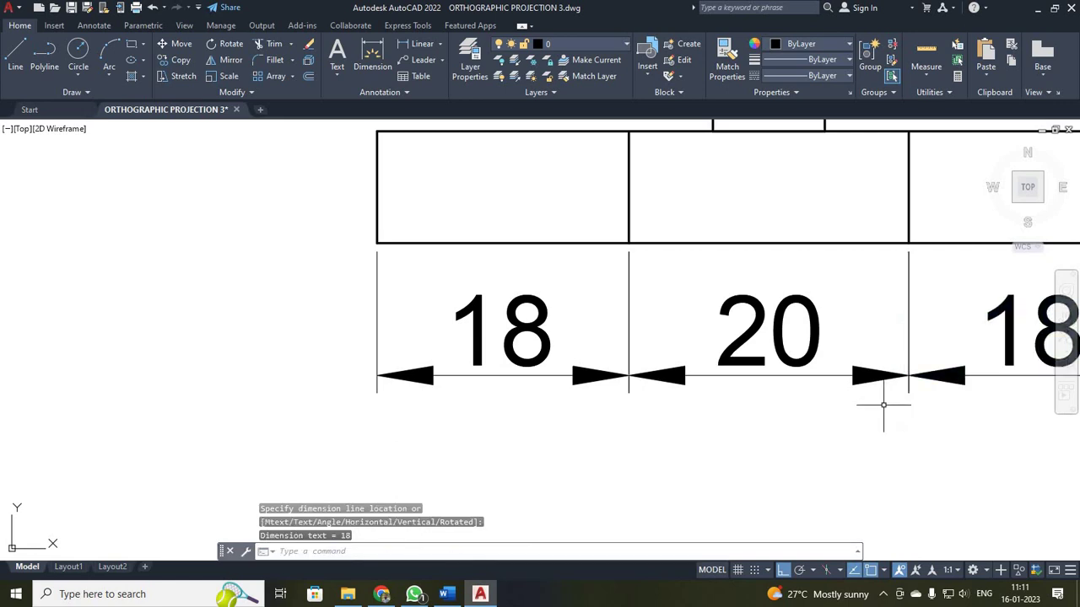
{"action": "key", "text": "Escape"}
- Add a linear dimension for the height of the front view's upright, placed to the right of the base
{"action": "scroll", "coordinate": [867, 426], "scroll_direction": "down", "scroll_amount": 4}
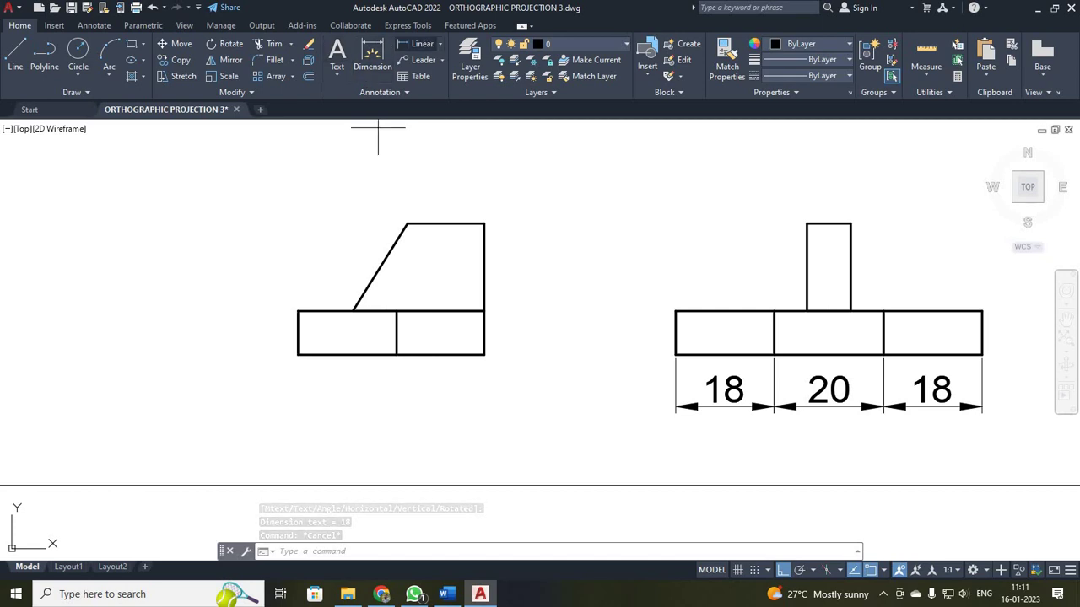
{"action": "left_click", "coordinate": [372, 59]}
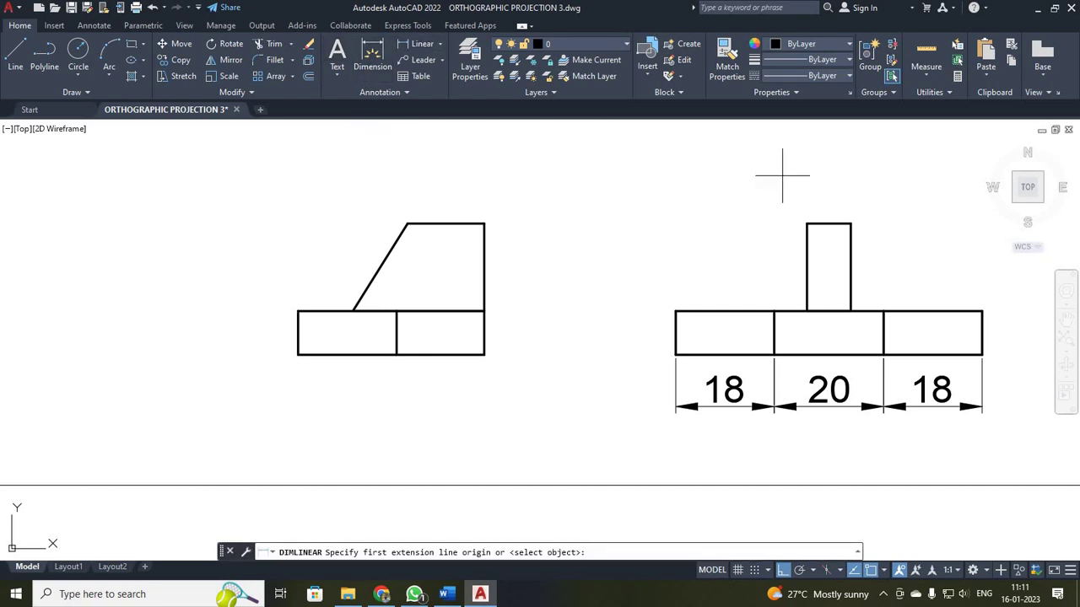
{"action": "left_click", "coordinate": [850, 224]}
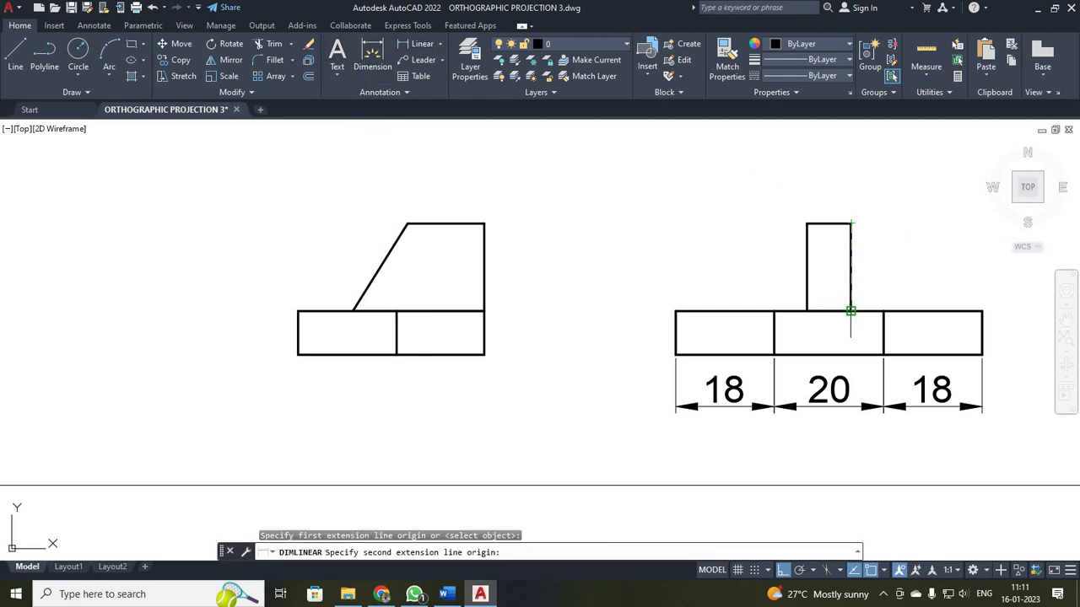
{"action": "left_click", "coordinate": [850, 310]}
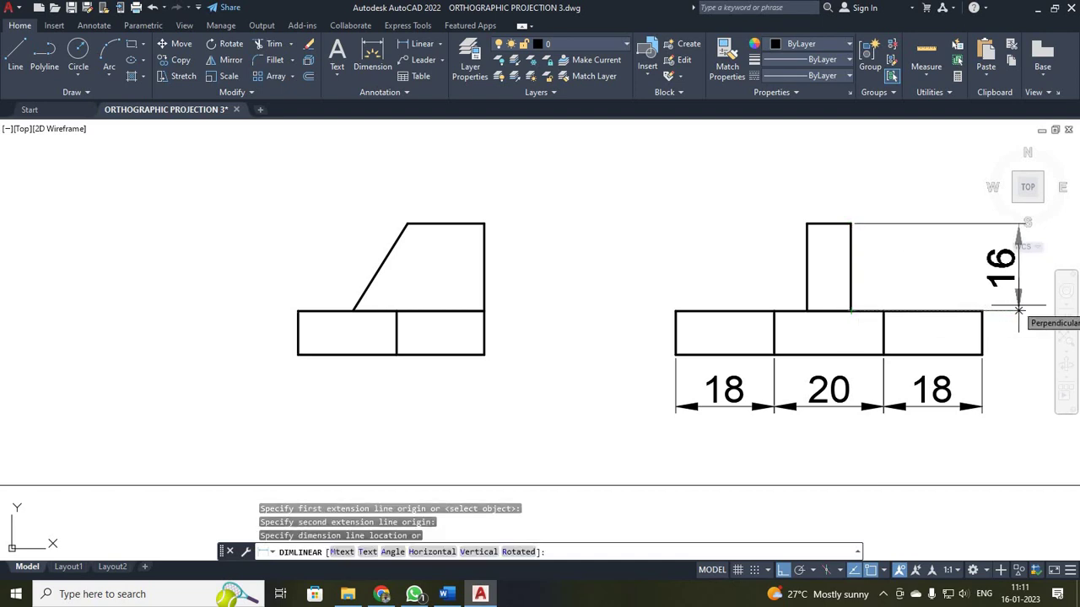
{"action": "left_click", "coordinate": [1019, 310]}
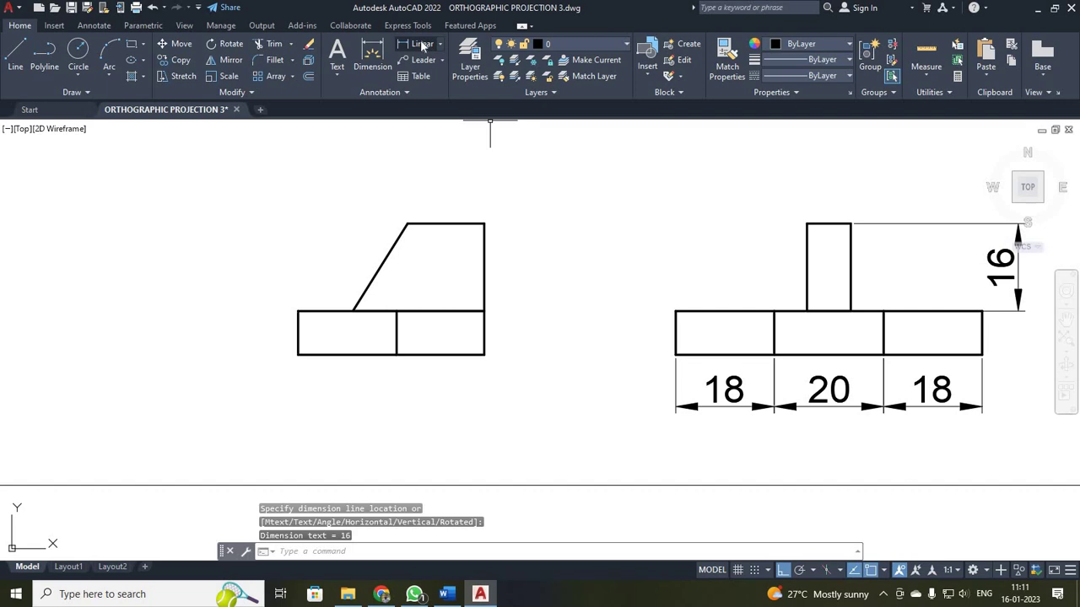
- Dimension the width of the front view's upright, placing the dimension above its top edge
{"action": "key", "text": "Return"}
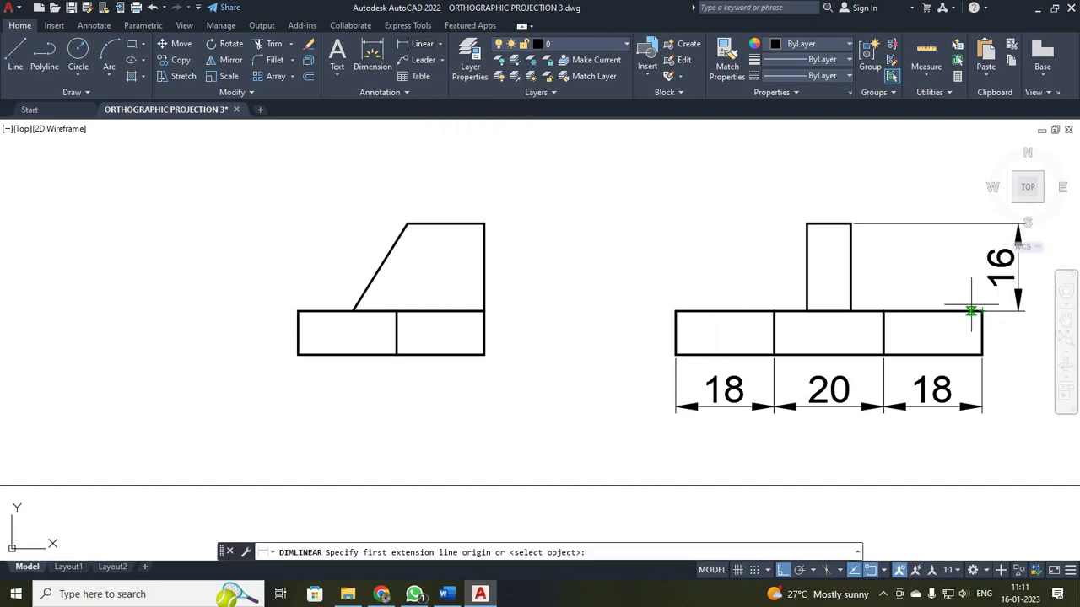
{"action": "left_click", "coordinate": [807, 224]}
{"action": "left_click", "coordinate": [850, 224]}
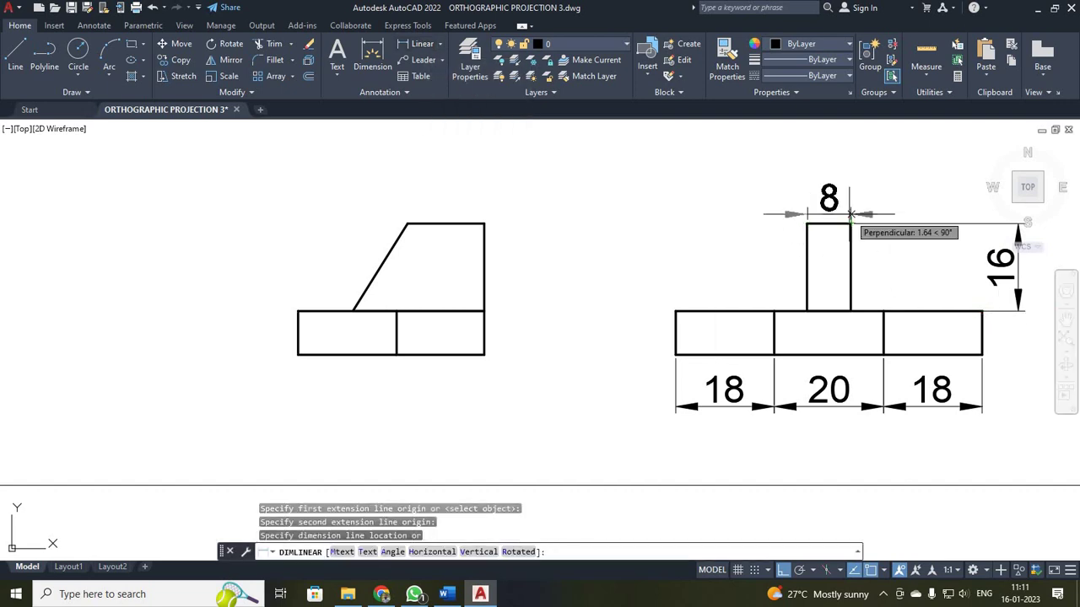
{"action": "left_click", "coordinate": [850, 192]}
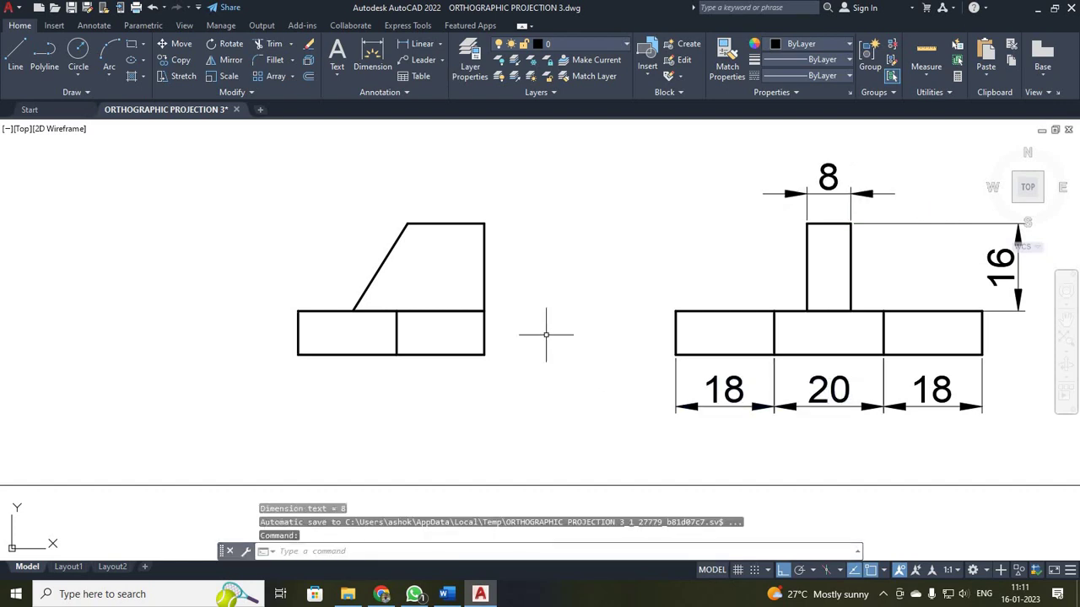
- Dimension the depth of the top view's right edge, aligned vertically with the front view's upright height dimension
{"action": "scroll", "coordinate": [745, 287], "scroll_direction": "down", "scroll_amount": 5}
{"action": "scroll", "coordinate": [877, 409], "scroll_direction": "up", "scroll_amount": 4}
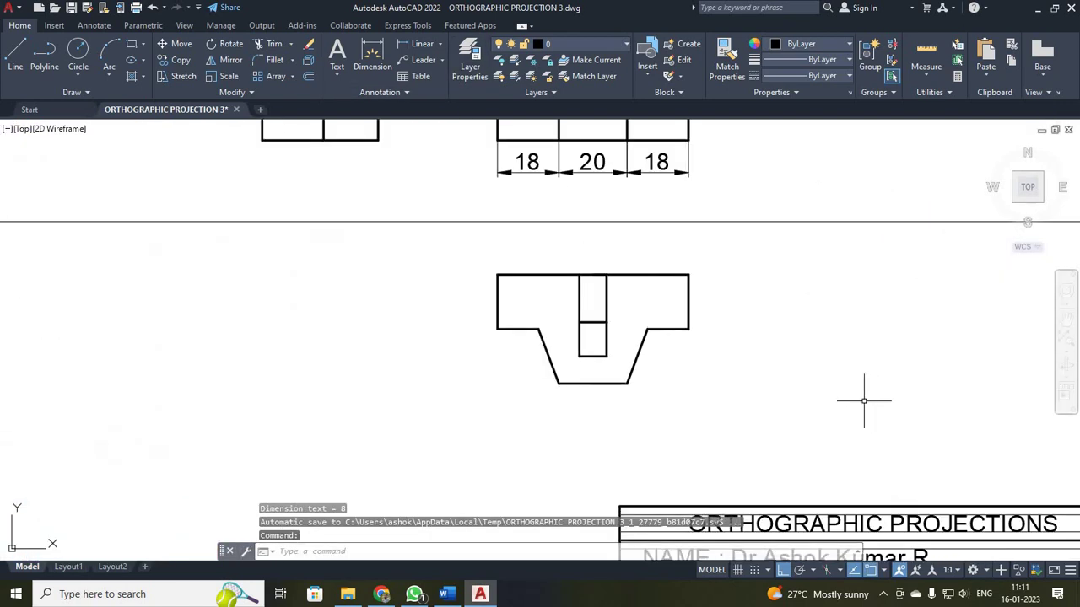
{"action": "scroll", "coordinate": [863, 400], "scroll_direction": "down", "scroll_amount": 4}
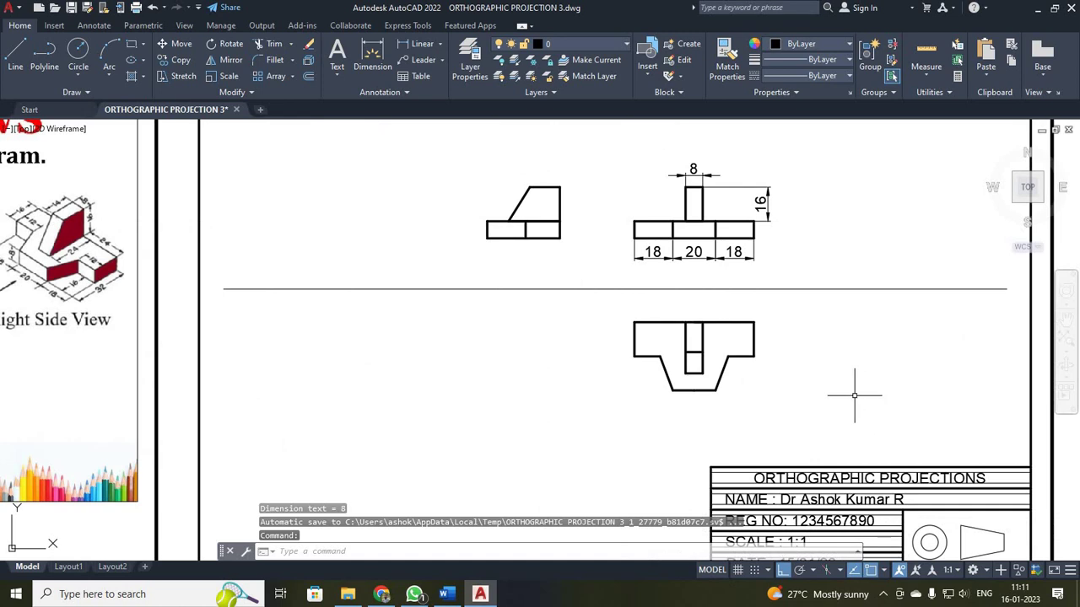
{"action": "left_click", "coordinate": [411, 44]}
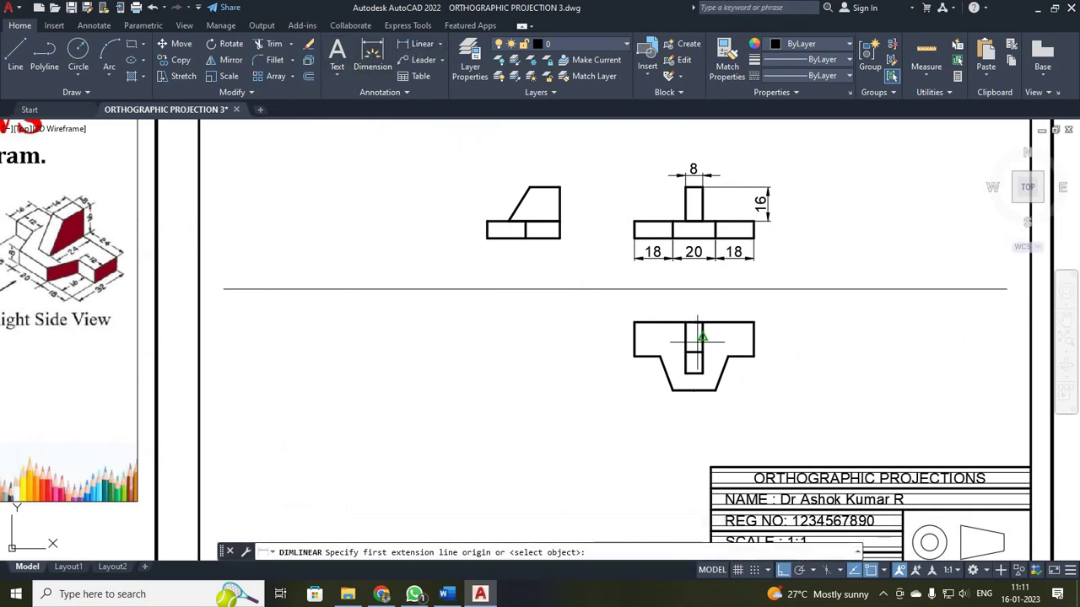
{"action": "left_click", "coordinate": [754, 321]}
{"action": "left_click", "coordinate": [754, 355]}
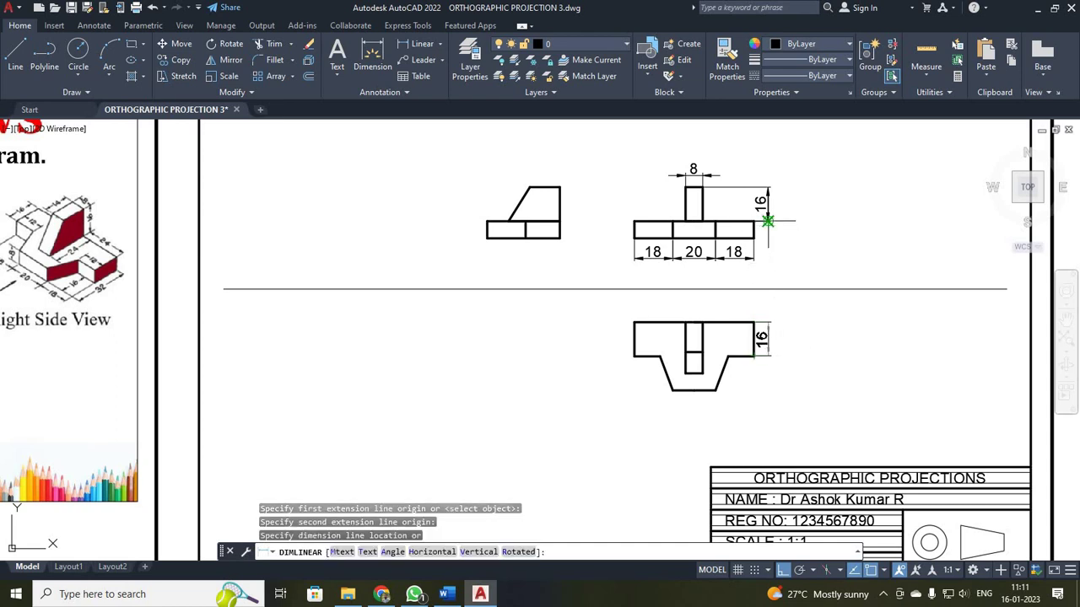
{"action": "left_click", "coordinate": [768, 221]}
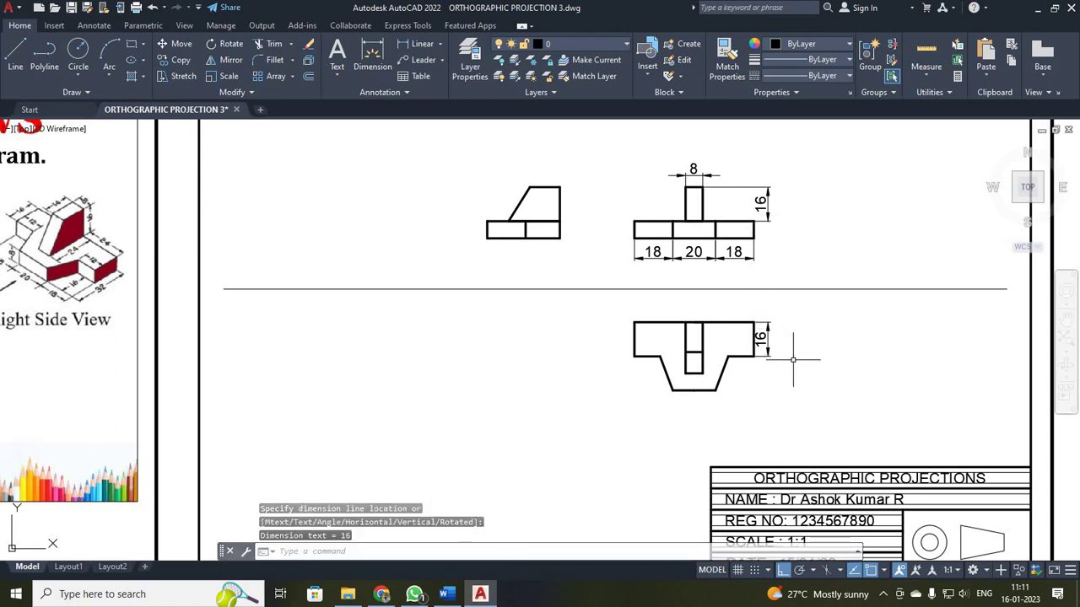
- Dimension the depth of the top view's tapered portion, in line with the dimension of the right edge
{"action": "scroll", "coordinate": [792, 358], "scroll_direction": "up", "scroll_amount": 4}
{"action": "scroll", "coordinate": [795, 362], "scroll_direction": "down", "scroll_amount": 2}
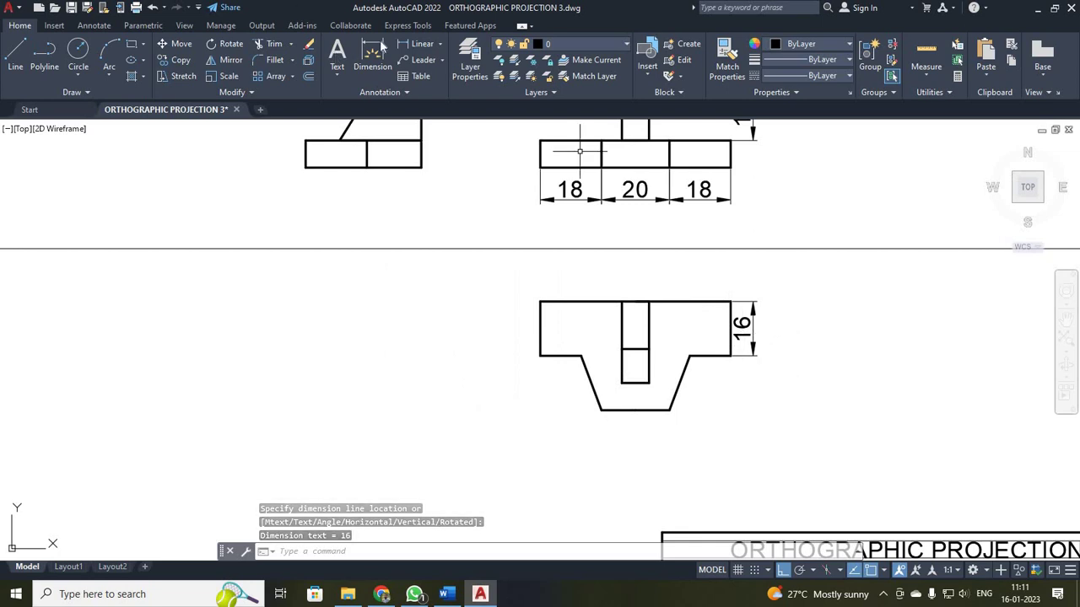
{"action": "left_click", "coordinate": [419, 43]}
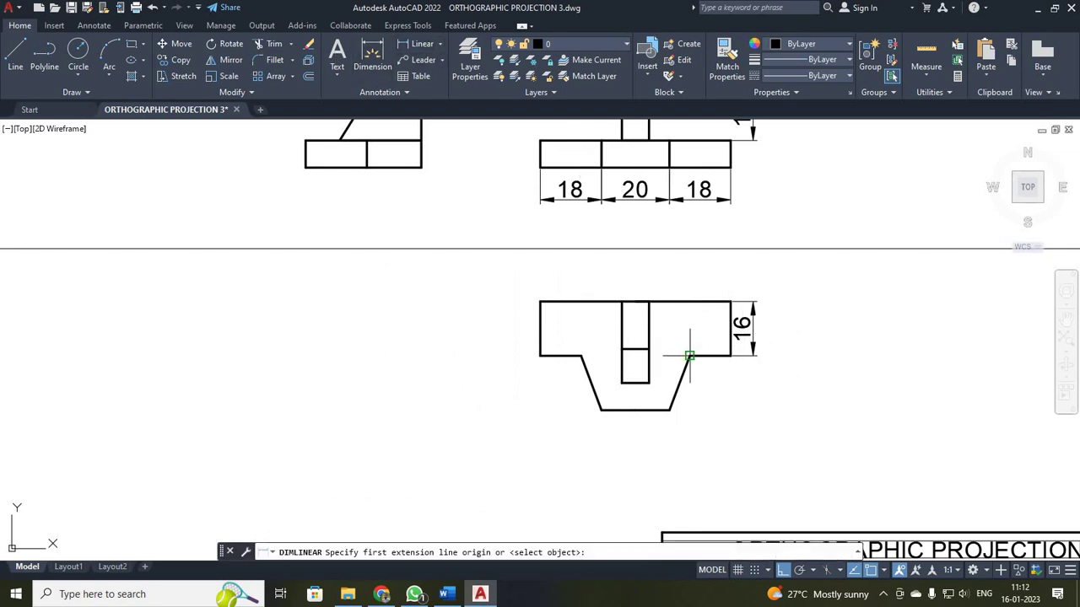
{"action": "left_click", "coordinate": [689, 356]}
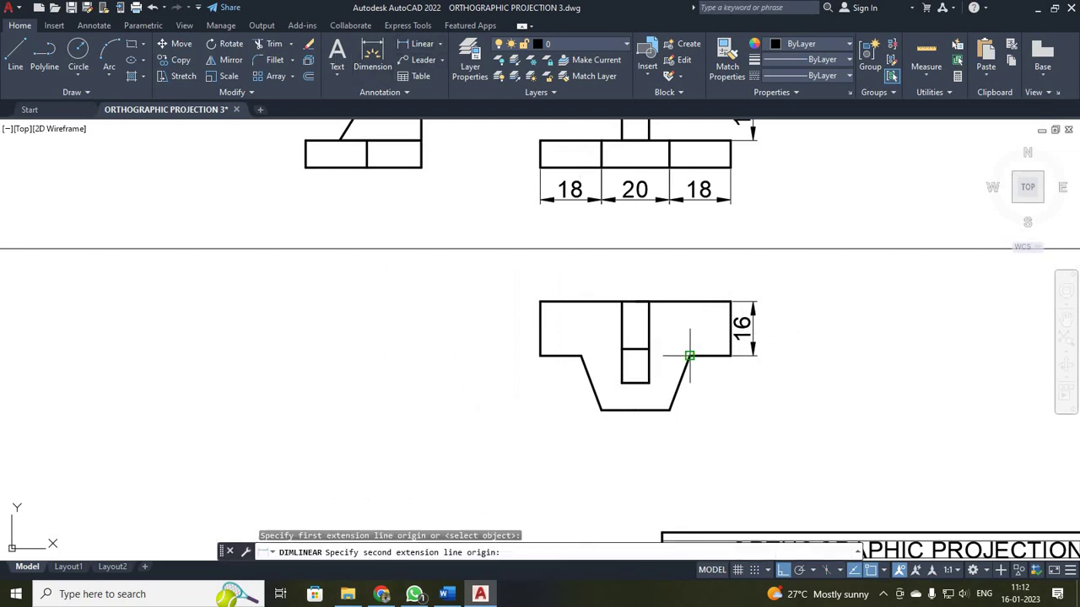
{"action": "left_click", "coordinate": [669, 409]}
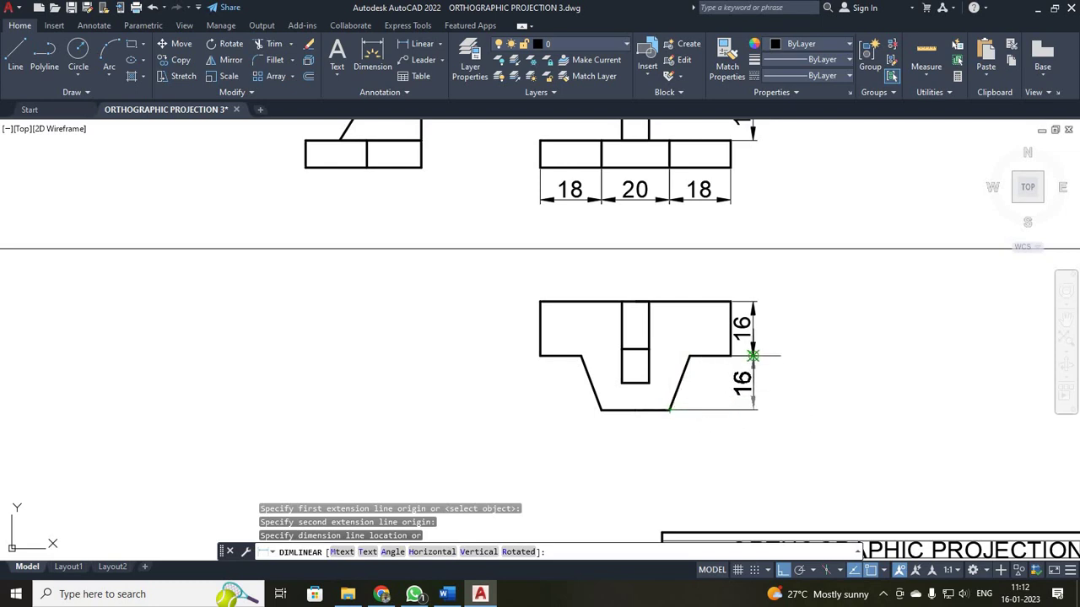
{"action": "left_click", "coordinate": [753, 355]}
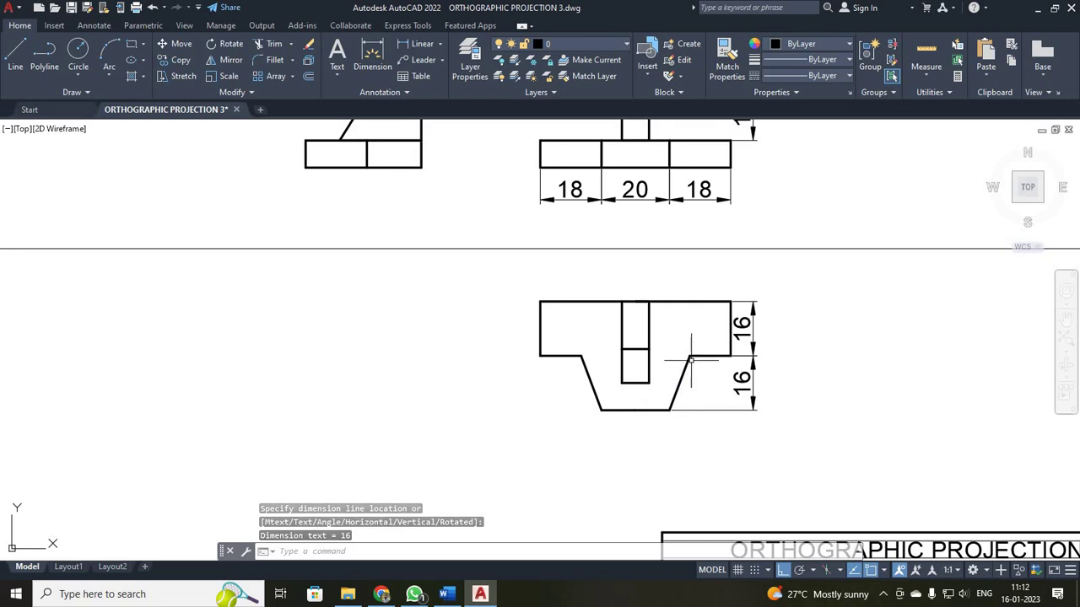
- Dimension the width of the top view's right shoulder, placing the dimension above the view
{"action": "left_click", "coordinate": [422, 44]}
{"action": "left_click", "coordinate": [690, 356]}
{"action": "left_click", "coordinate": [731, 355]}
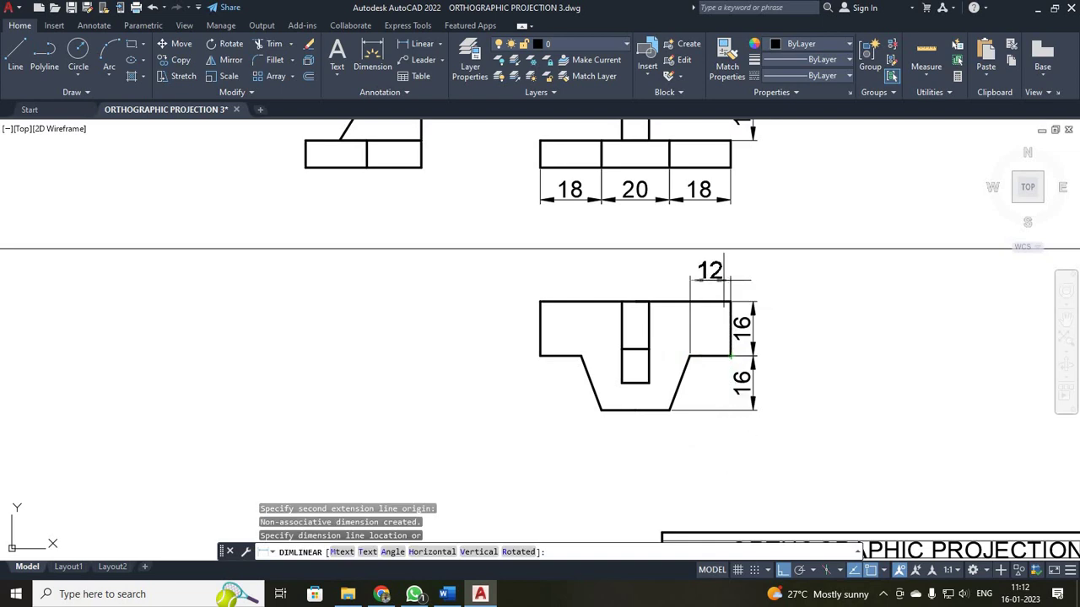
{"action": "left_click", "coordinate": [826, 278]}
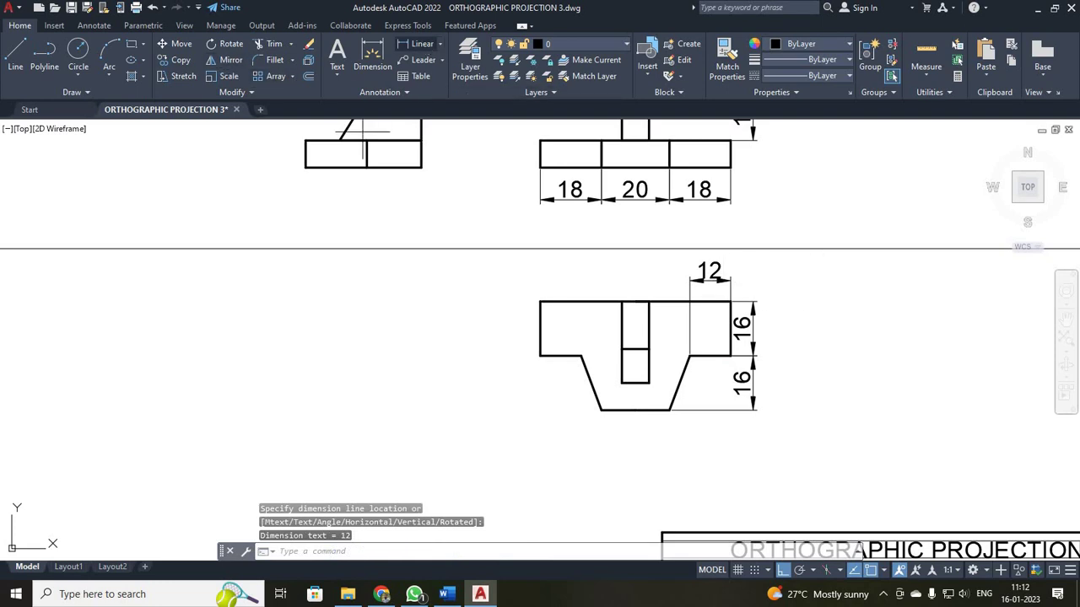
- Dimension the width of the top view's left shoulder, level with the right shoulder's dimension
{"action": "key", "text": "Return"}
{"action": "left_click", "coordinate": [540, 355]}
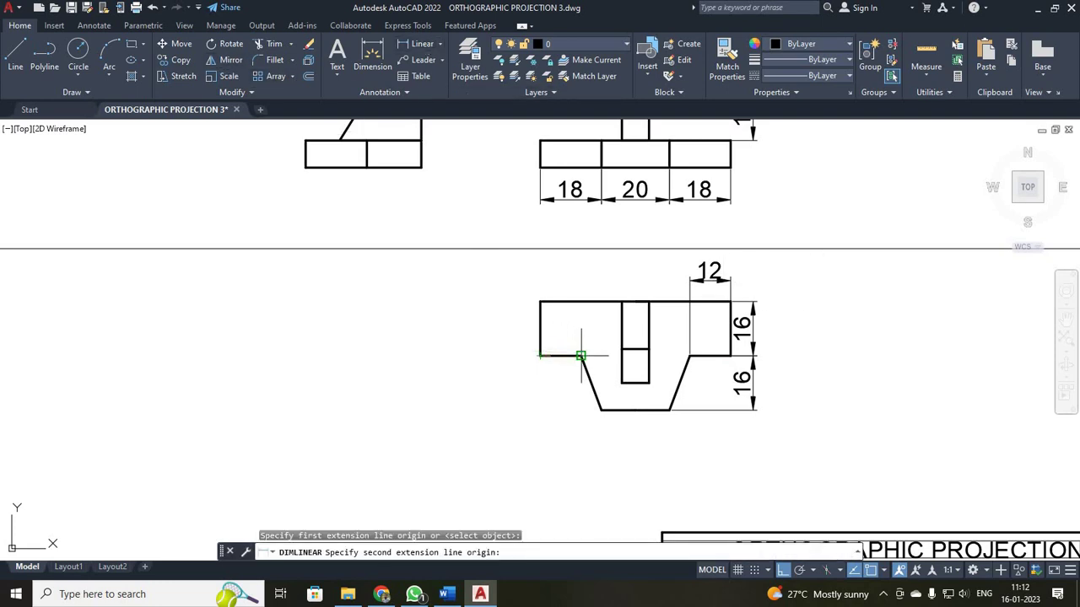
{"action": "left_click", "coordinate": [581, 355]}
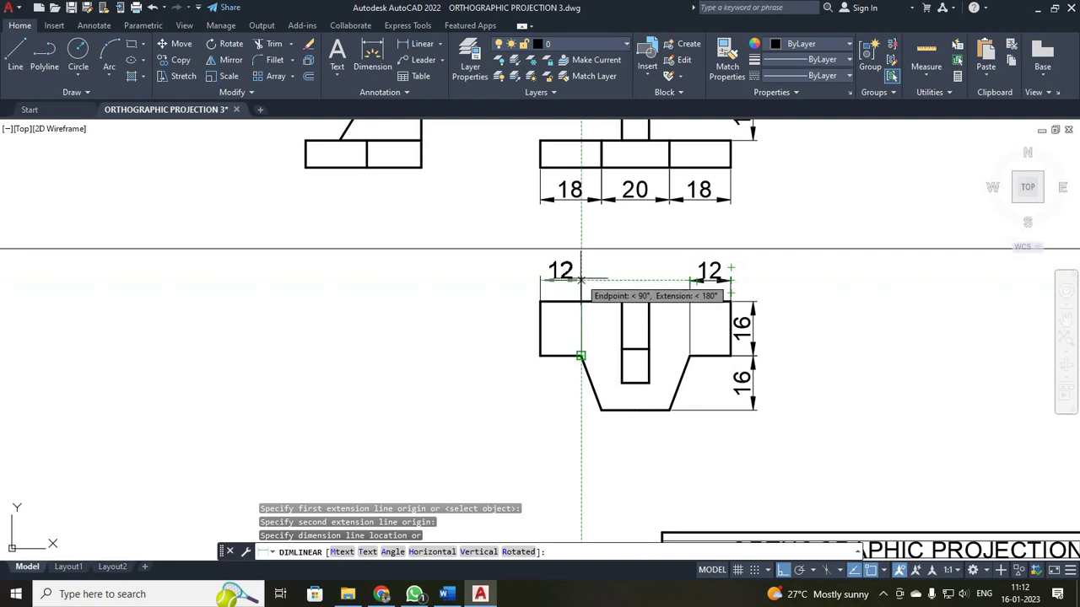
{"action": "left_click", "coordinate": [581, 279]}
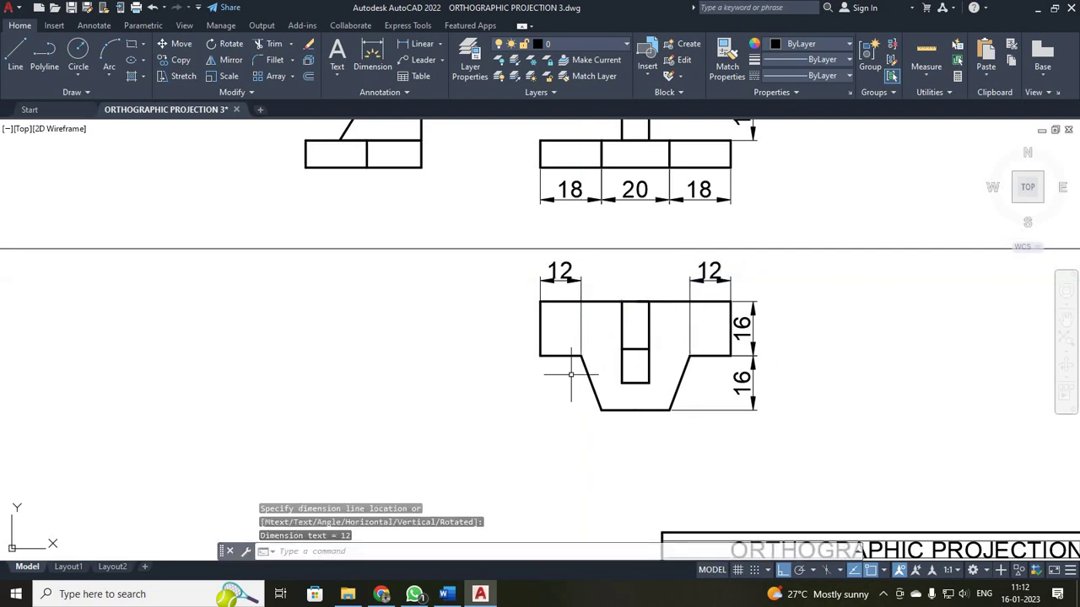
- Dimension the height of the side view's base, placing the dimension to the right of the view
{"action": "scroll", "coordinate": [571, 375], "scroll_direction": "down", "scroll_amount": 3}
{"action": "scroll", "coordinate": [559, 386], "scroll_direction": "up", "scroll_amount": 3}
{"action": "scroll", "coordinate": [484, 318], "scroll_direction": "down", "scroll_amount": 2}
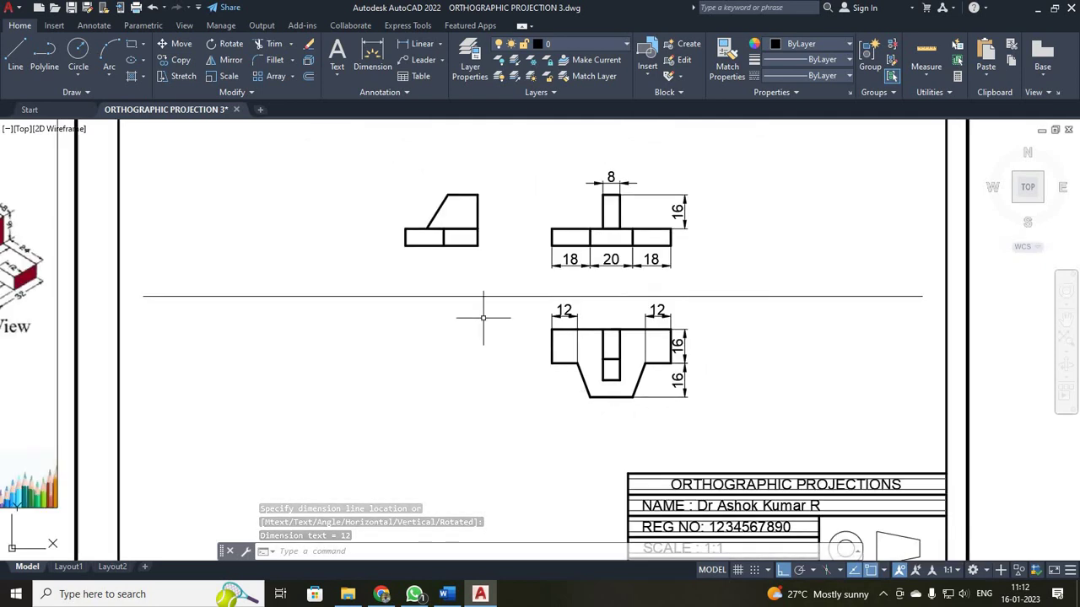
{"action": "left_click", "coordinate": [421, 43]}
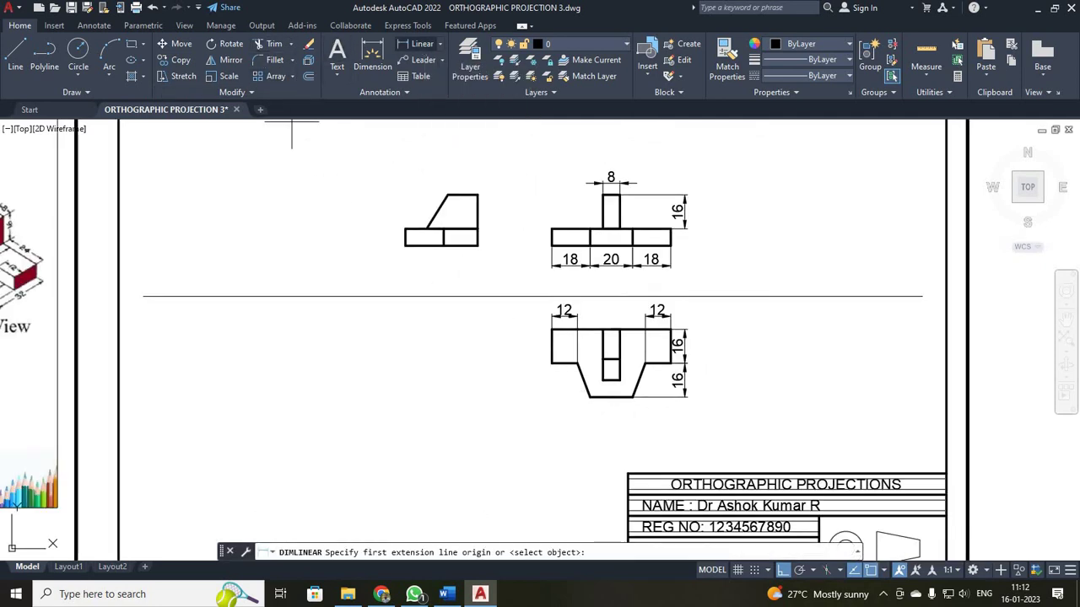
{"action": "left_click", "coordinate": [478, 246]}
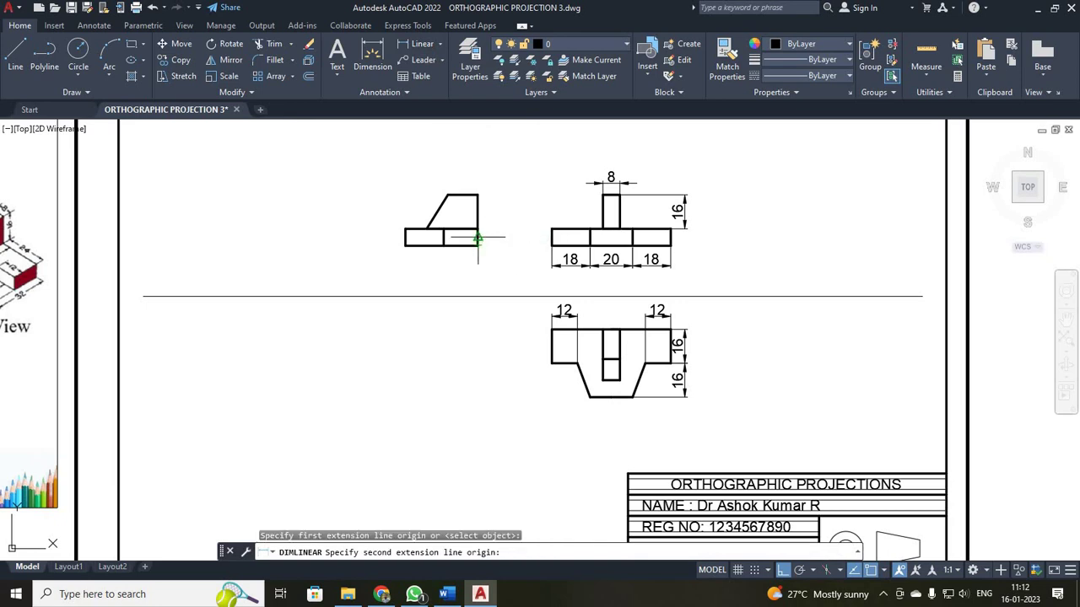
{"action": "left_click", "coordinate": [478, 229]}
{"action": "left_click", "coordinate": [498, 236]}
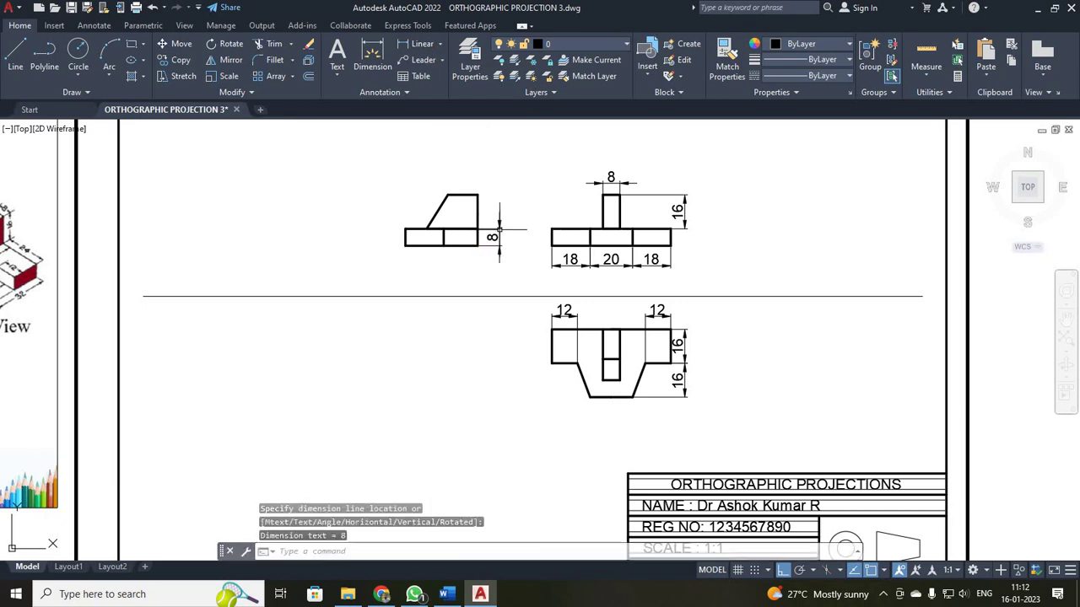
- Add a linear dimension above the side view for the length of its top edge
{"action": "left_click", "coordinate": [423, 43]}
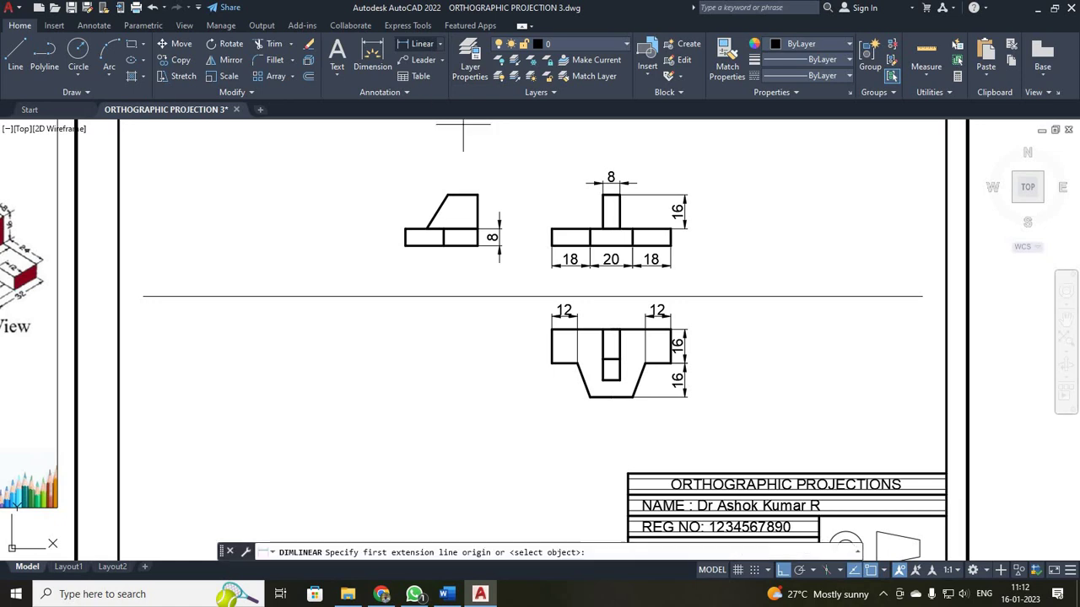
{"action": "left_click", "coordinate": [448, 195]}
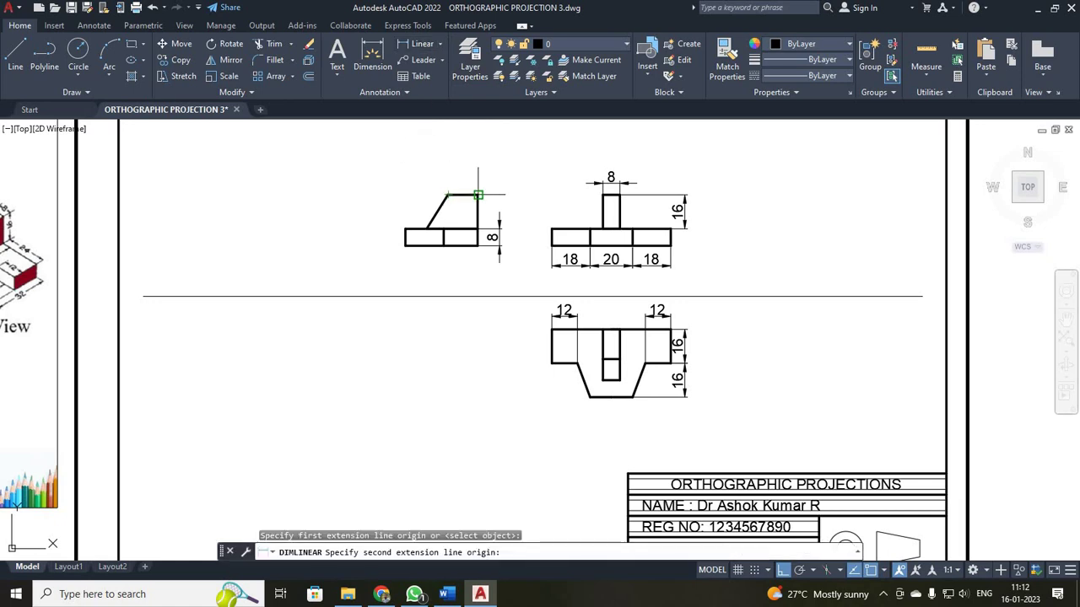
{"action": "left_click", "coordinate": [477, 195]}
{"action": "left_click", "coordinate": [476, 176]}
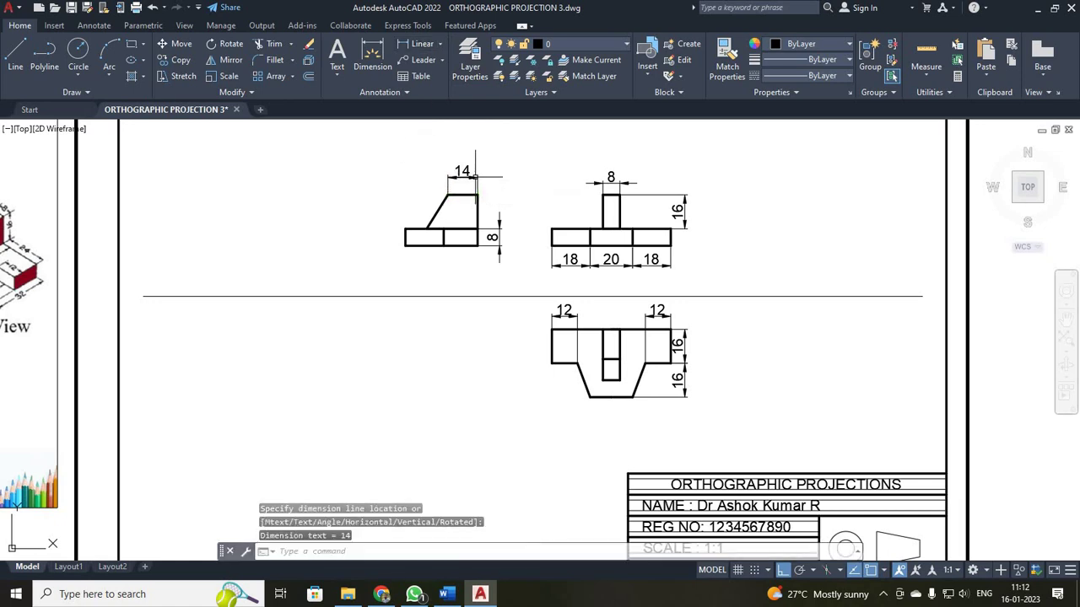
{"action": "left_click", "coordinate": [414, 45]}
{"action": "key", "text": "ctrl+z"}
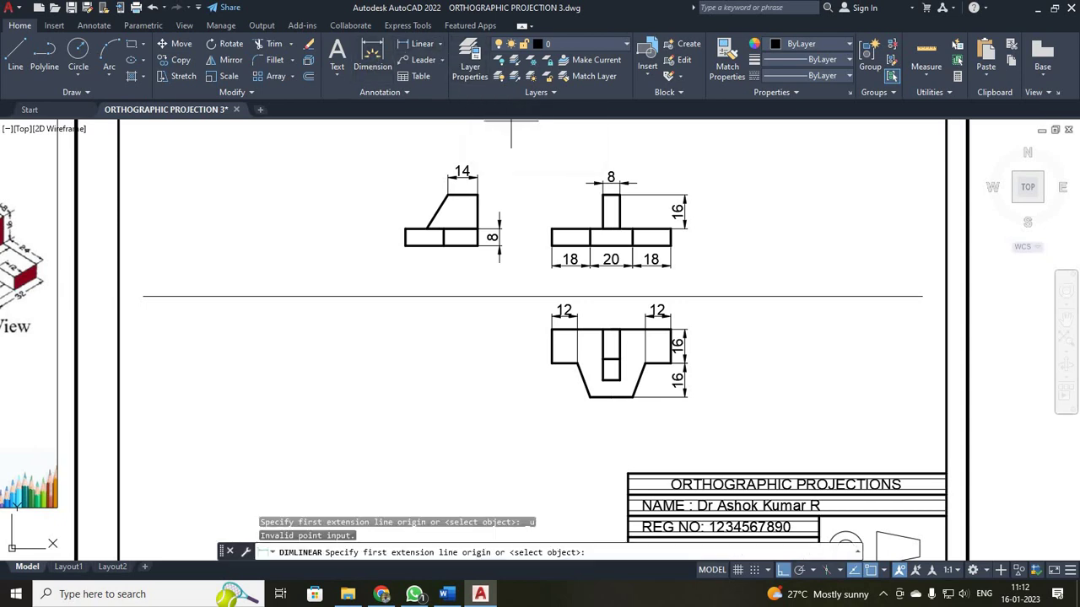
{"action": "left_click", "coordinate": [480, 170]}
{"action": "left_click", "coordinate": [474, 174]}
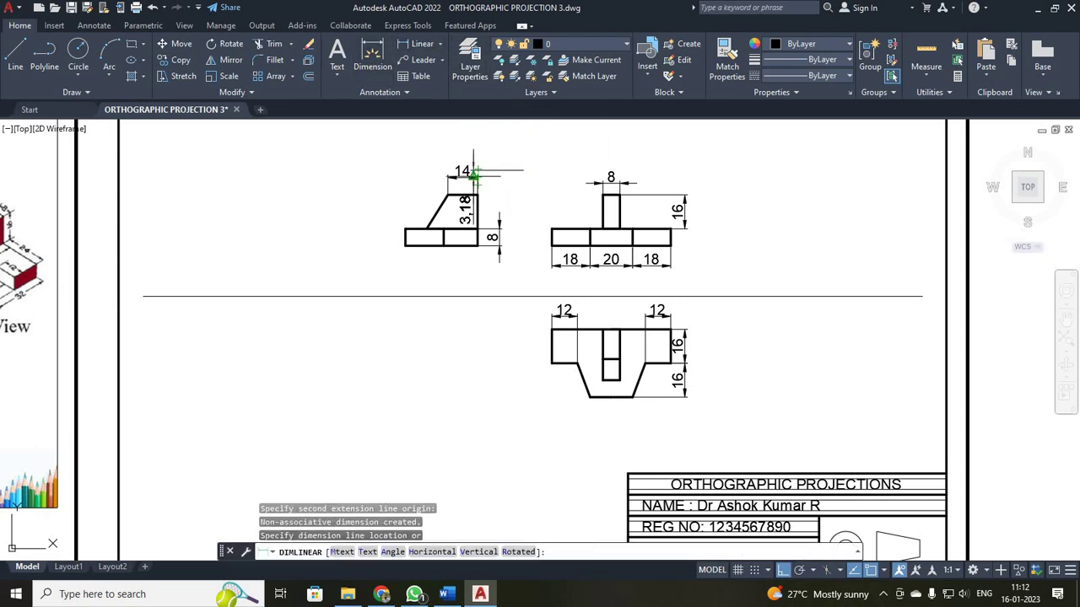
{"action": "key", "text": "Escape"}
- Delete the dimension above the side view's top edge
{"action": "left_click", "coordinate": [461, 173]}
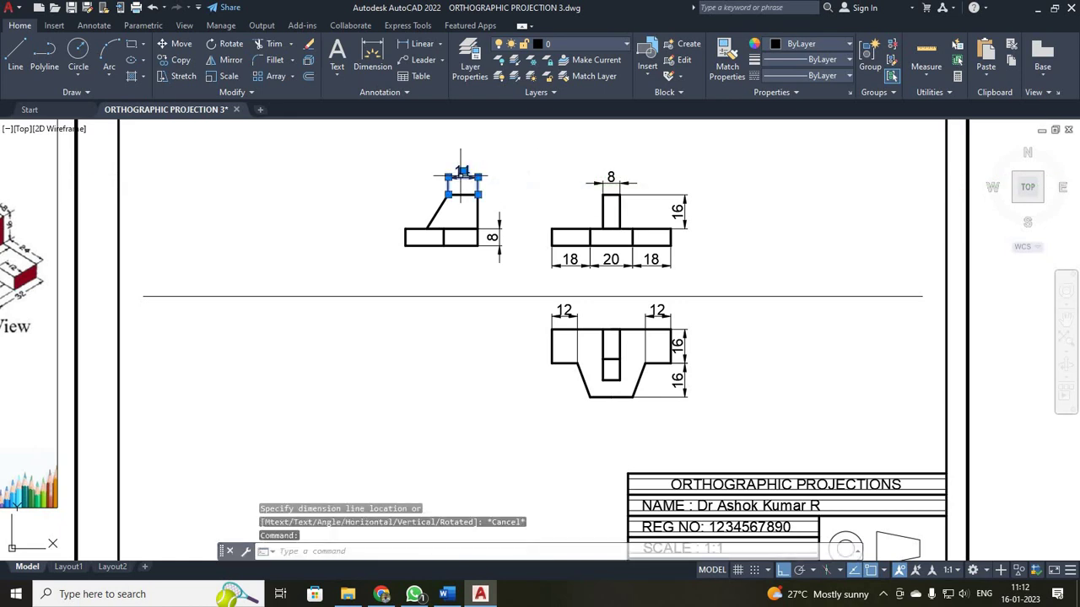
{"action": "key", "text": "Delete"}
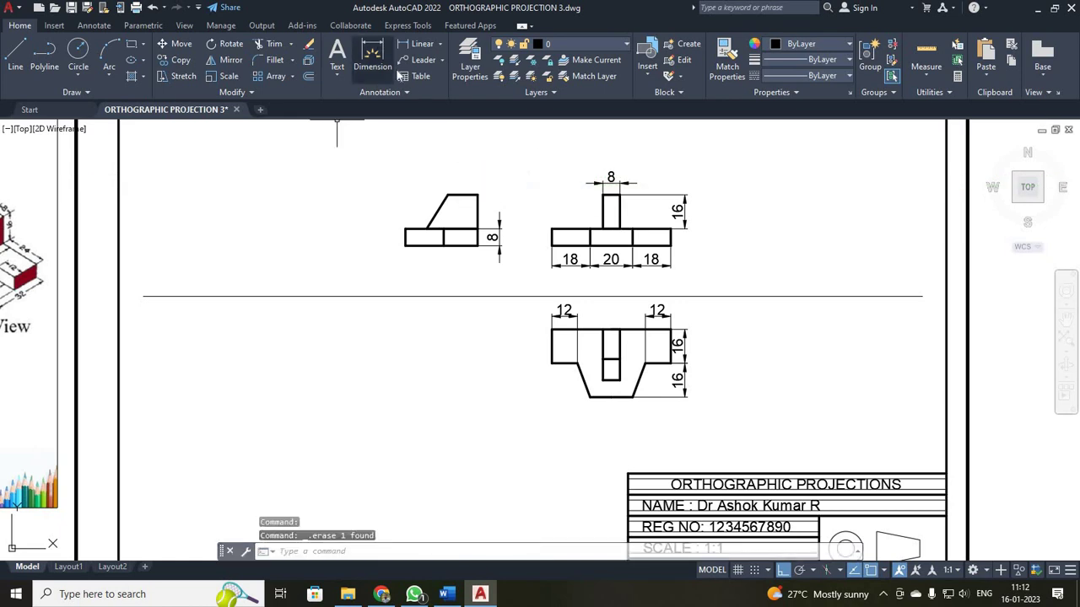
- Add a linear dimension above the side view's top edge, level with the front view's top width dimension
{"action": "left_click", "coordinate": [375, 56]}
{"action": "left_click", "coordinate": [419, 43]}
{"action": "left_click", "coordinate": [447, 195]}
{"action": "left_click", "coordinate": [478, 195]}
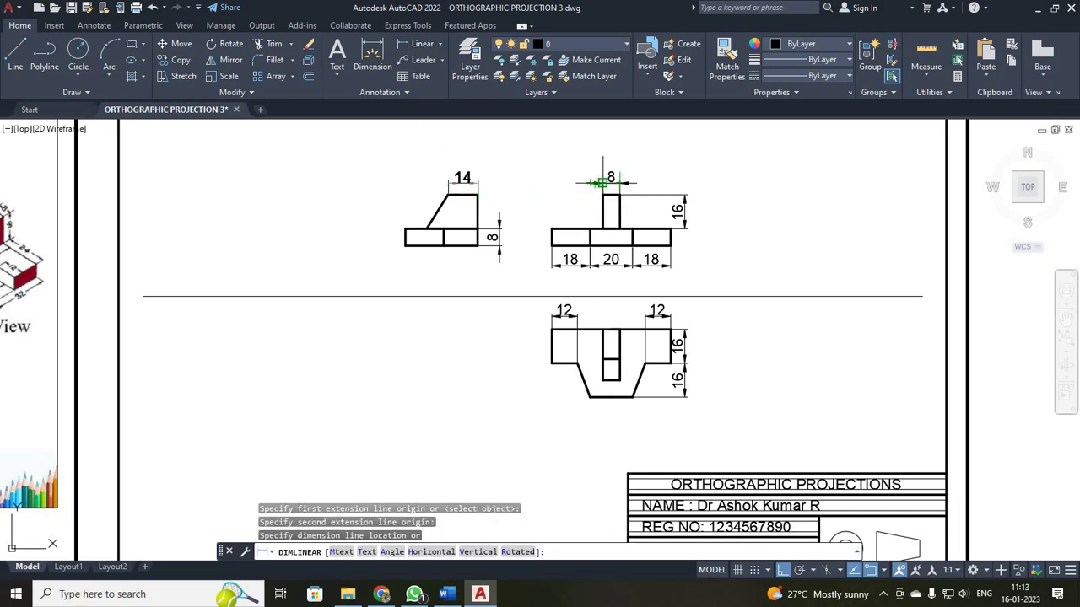
{"action": "scroll", "coordinate": [597, 181], "scroll_direction": "up", "scroll_amount": 4}
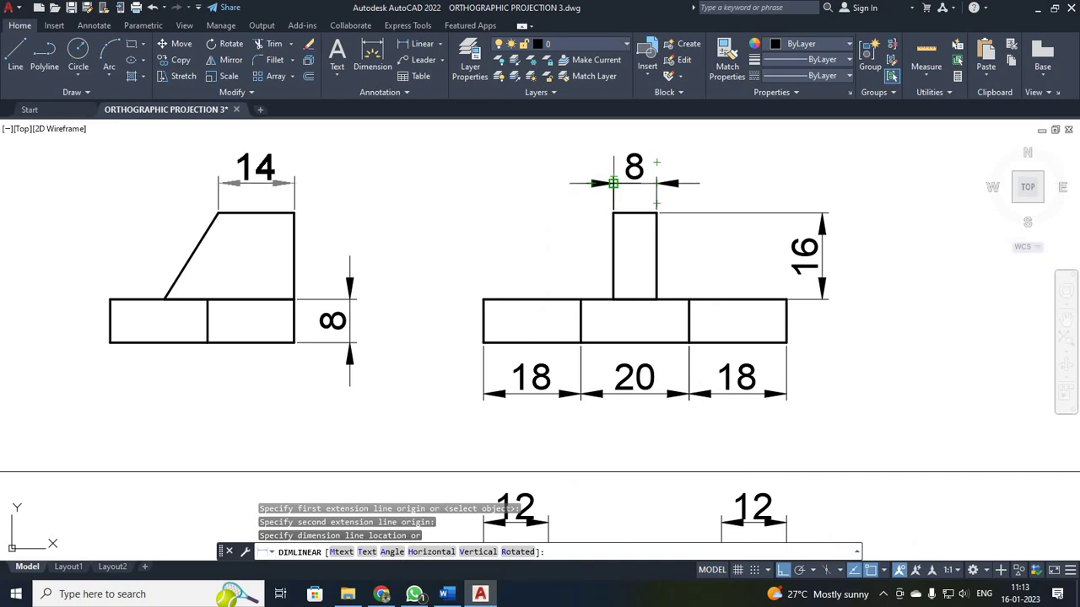
{"action": "left_click", "coordinate": [613, 182]}
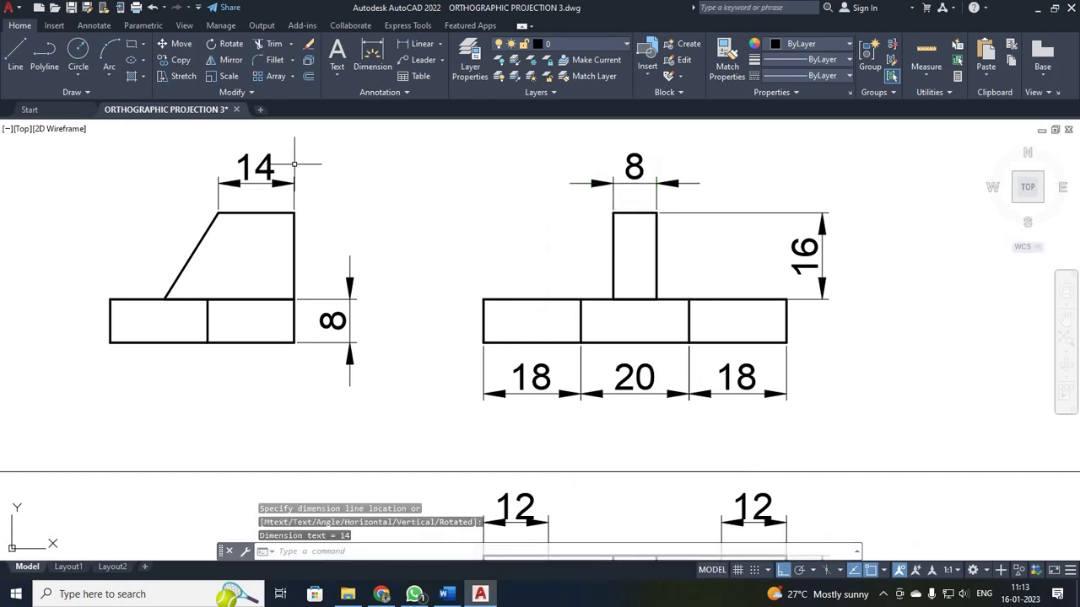
- Dimension the upright's full bottom length in the side view, placing the dimension above the top-edge dimension
{"action": "scroll", "coordinate": [289, 160], "scroll_direction": "down", "scroll_amount": 2}
{"action": "left_click", "coordinate": [419, 44]}
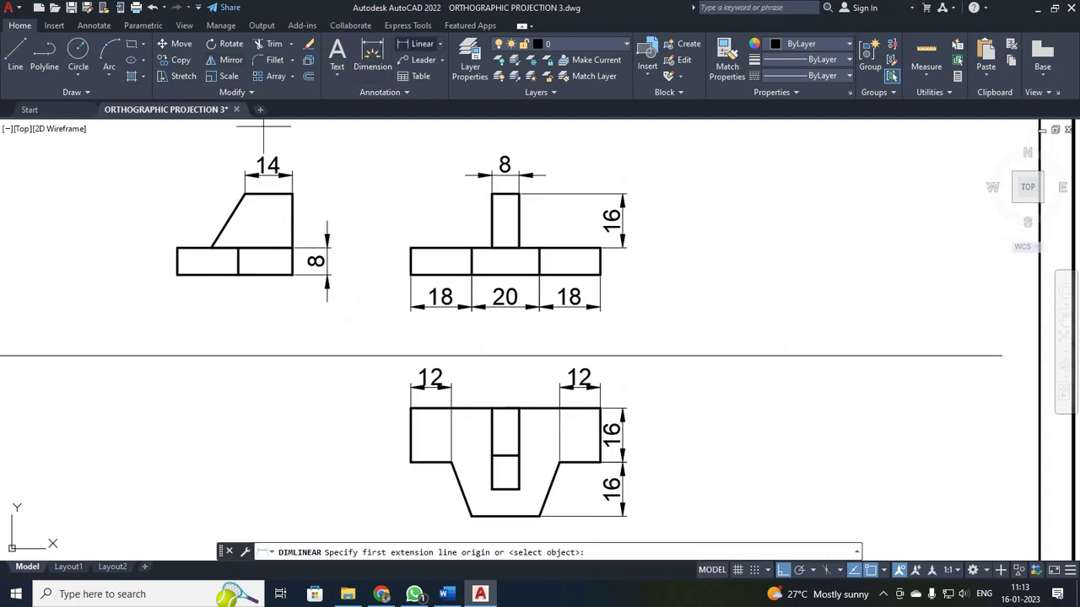
{"action": "left_click", "coordinate": [211, 247]}
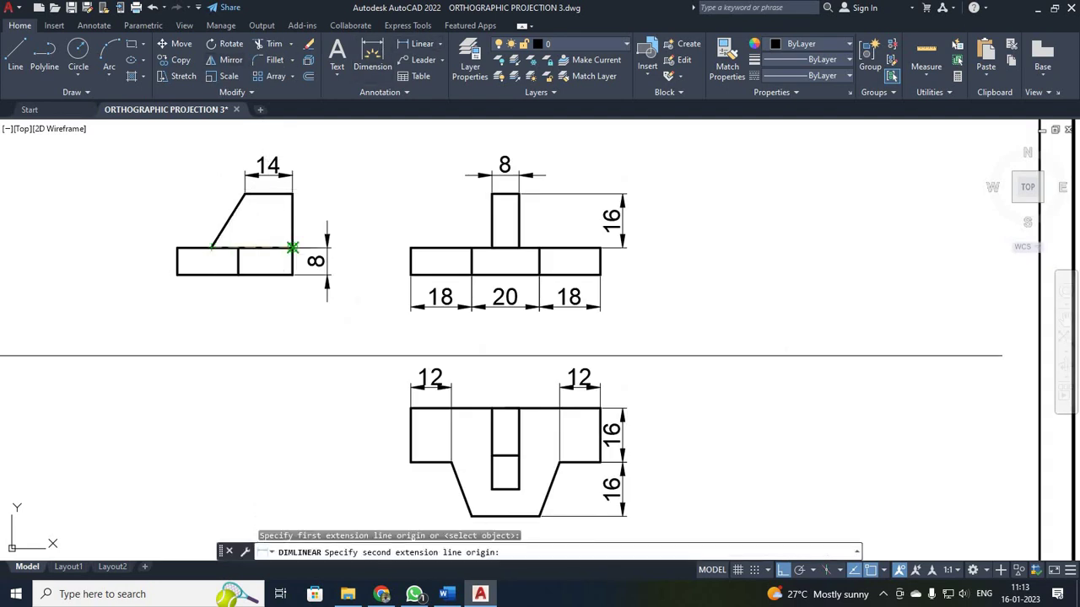
{"action": "left_click", "coordinate": [292, 247]}
{"action": "left_click", "coordinate": [311, 149]}
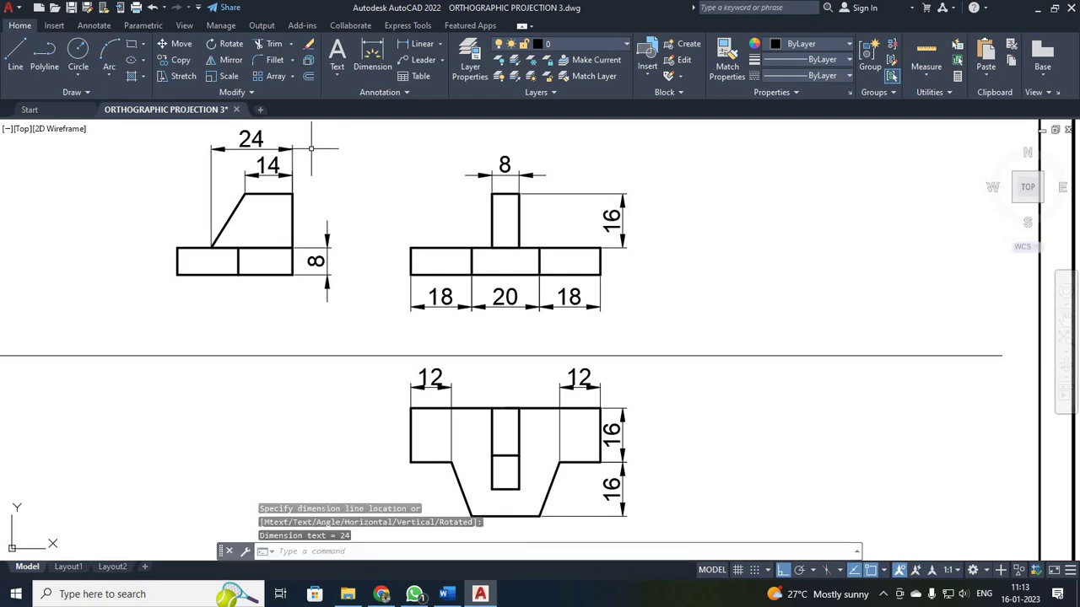
- Add the multiline text "FRONT VIEW" with a height of 5 above the front view
{"action": "type", "text": "z"}
{"action": "key", "text": "Return"}
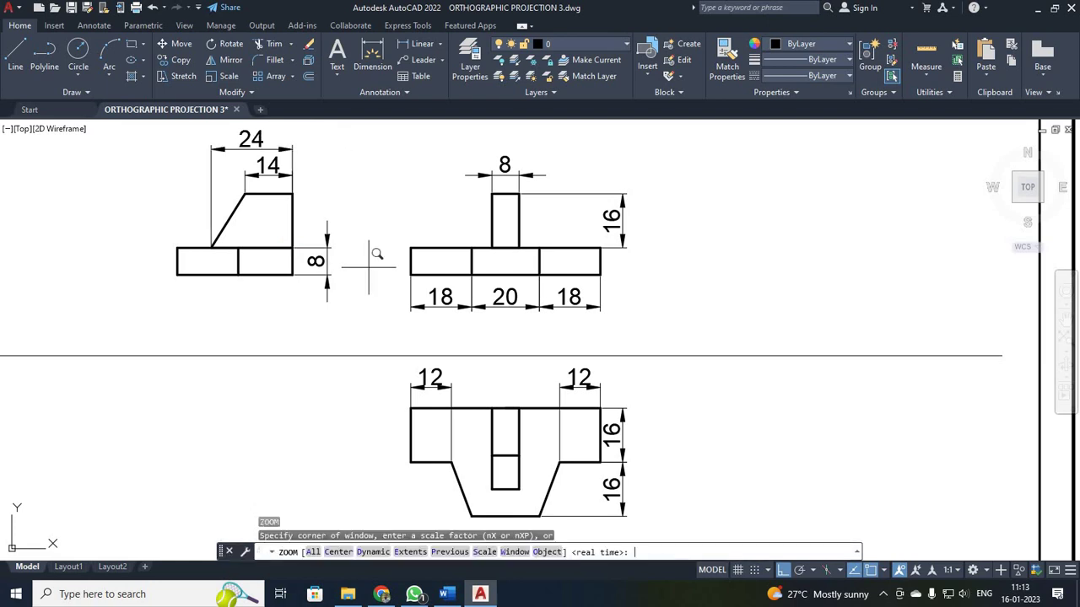
{"action": "type", "text": "A"}
{"action": "key", "text": "Return"}
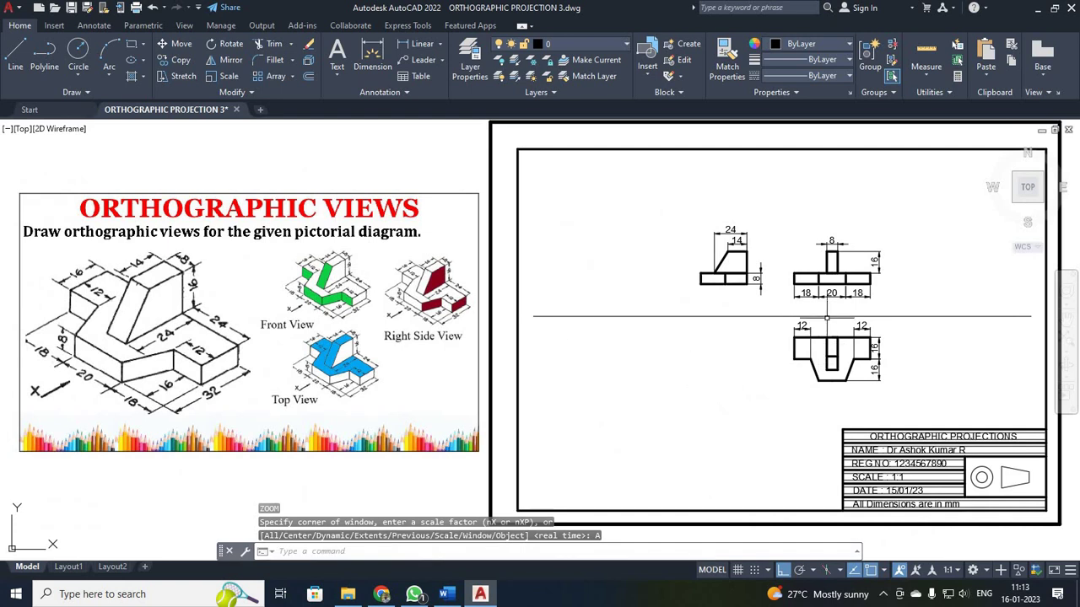
{"action": "left_click", "coordinate": [337, 50]}
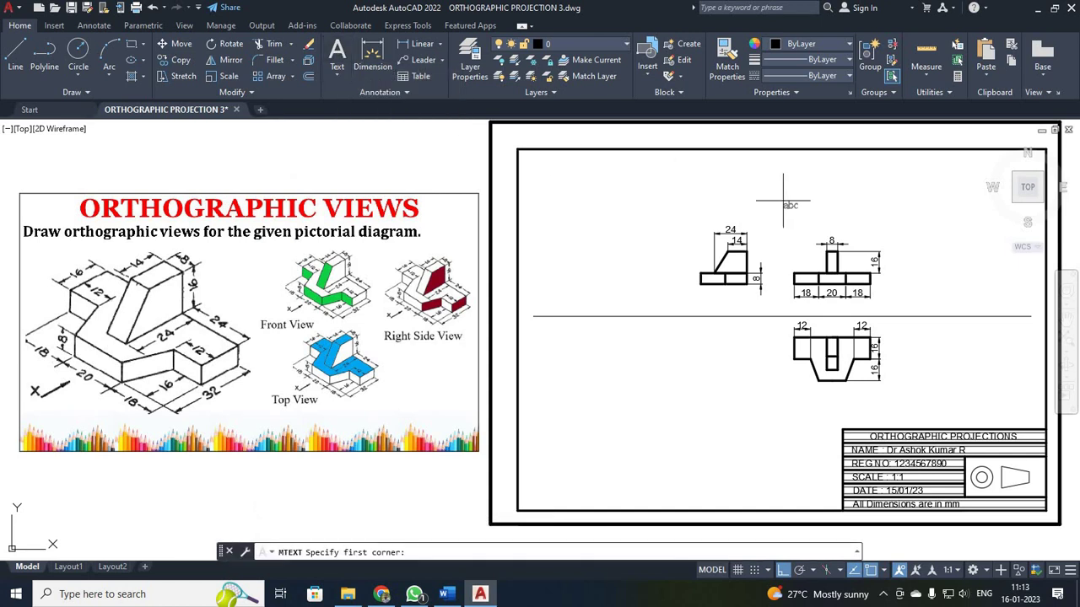
{"action": "left_click", "coordinate": [804, 183]}
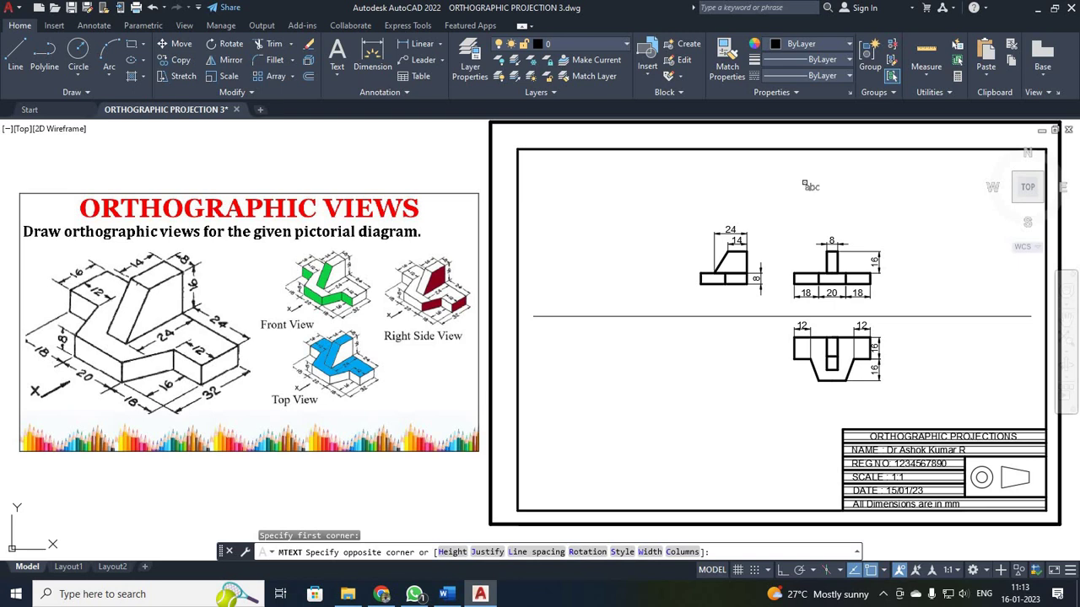
{"action": "key", "text": "Return"}
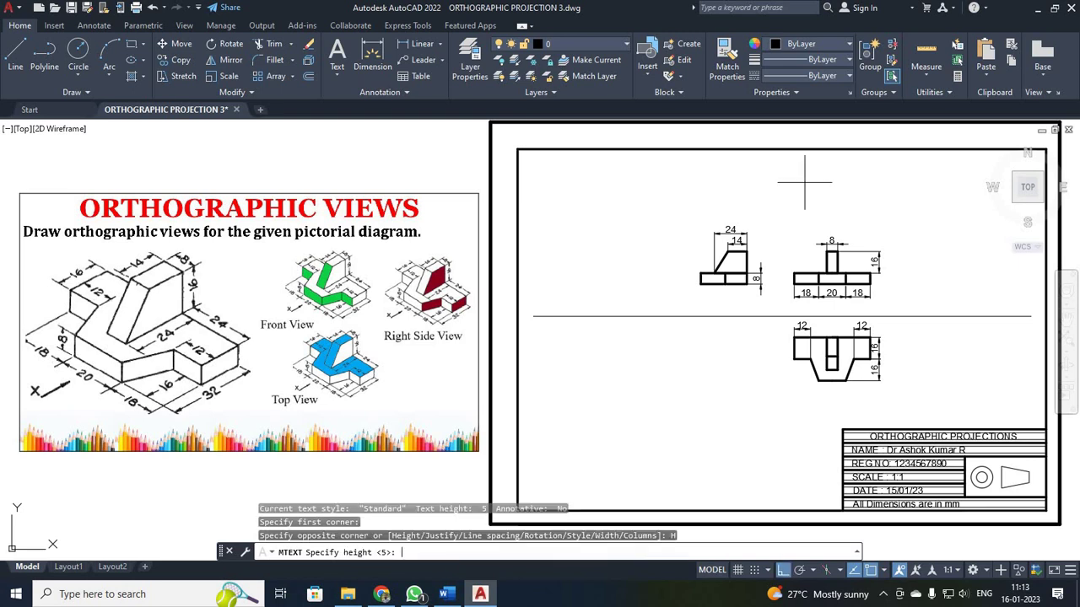
{"action": "key", "text": "Return"}
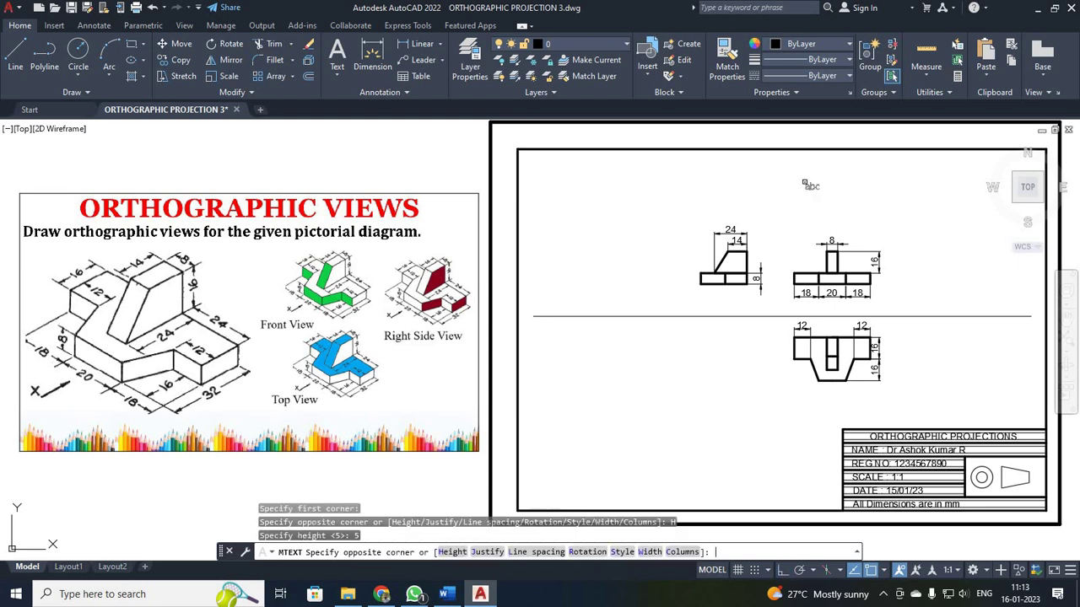
{"action": "left_click", "coordinate": [937, 216]}
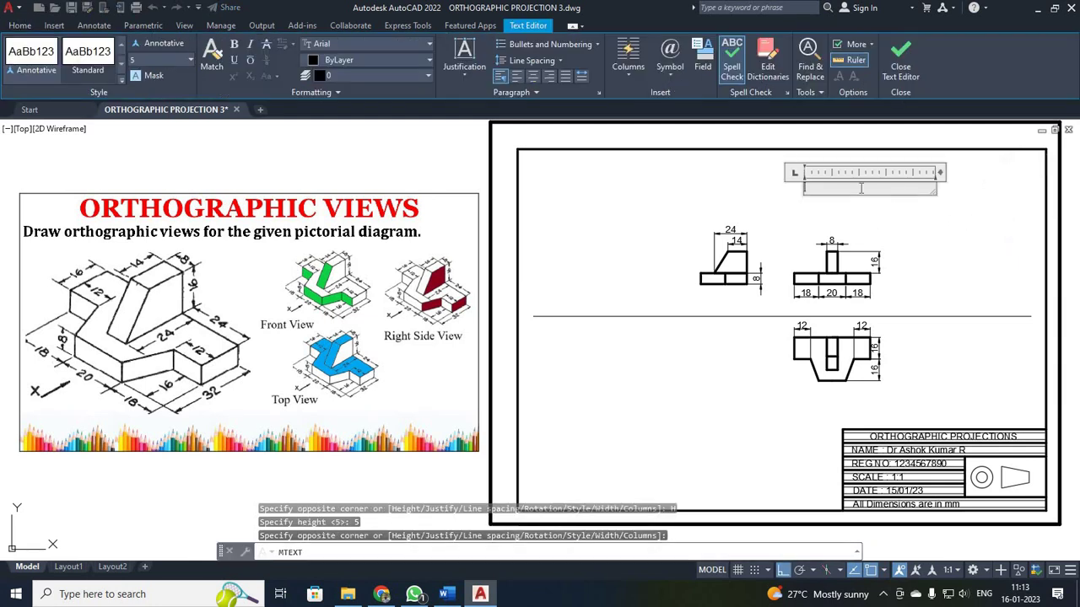
{"action": "type", "text": "FRONT"}
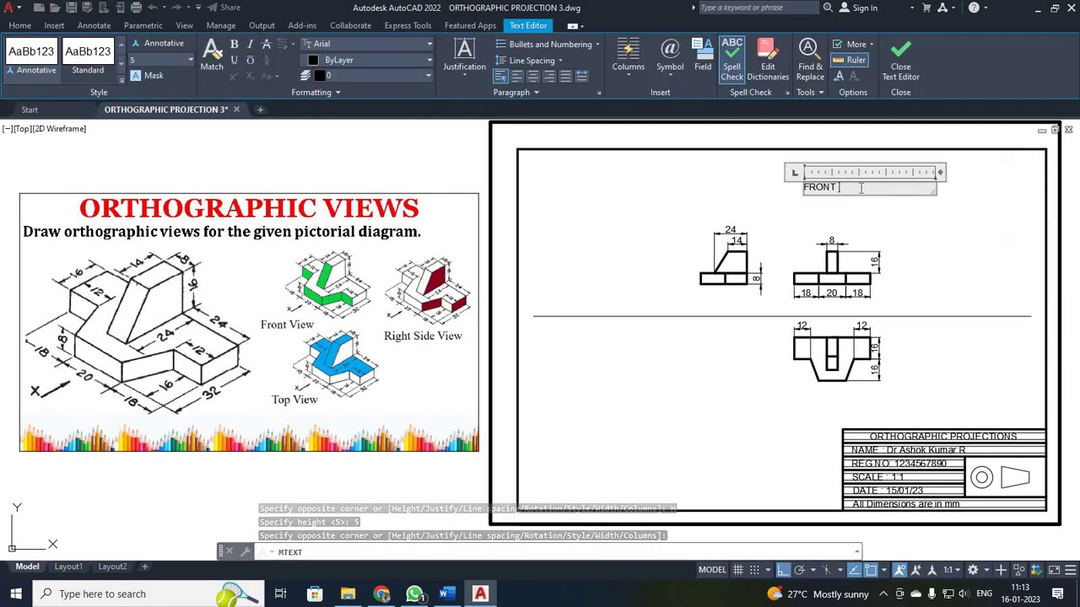
{"action": "type", "text": " VIEW"}
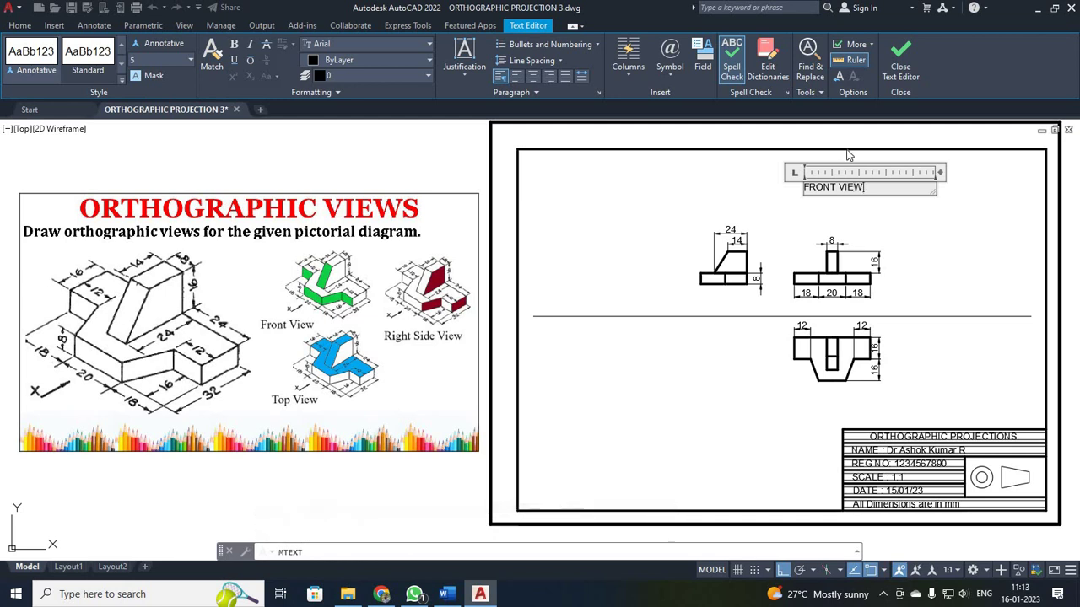
{"action": "left_click", "coordinate": [899, 58]}
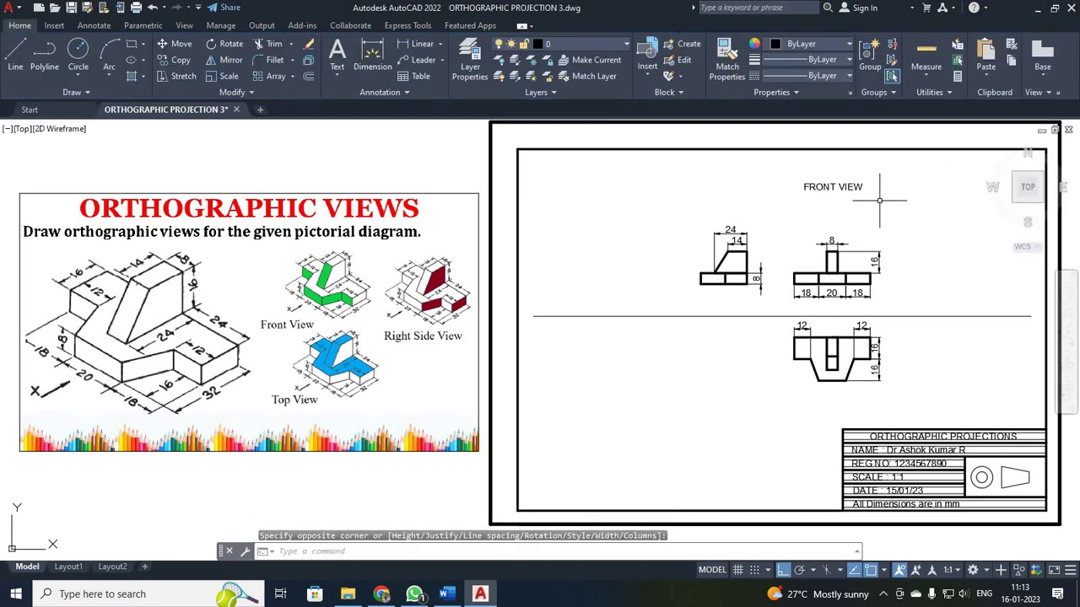
- Move the "FRONT VIEW" label down closer to the front view, roughly centred above it
{"action": "left_click", "coordinate": [828, 186]}
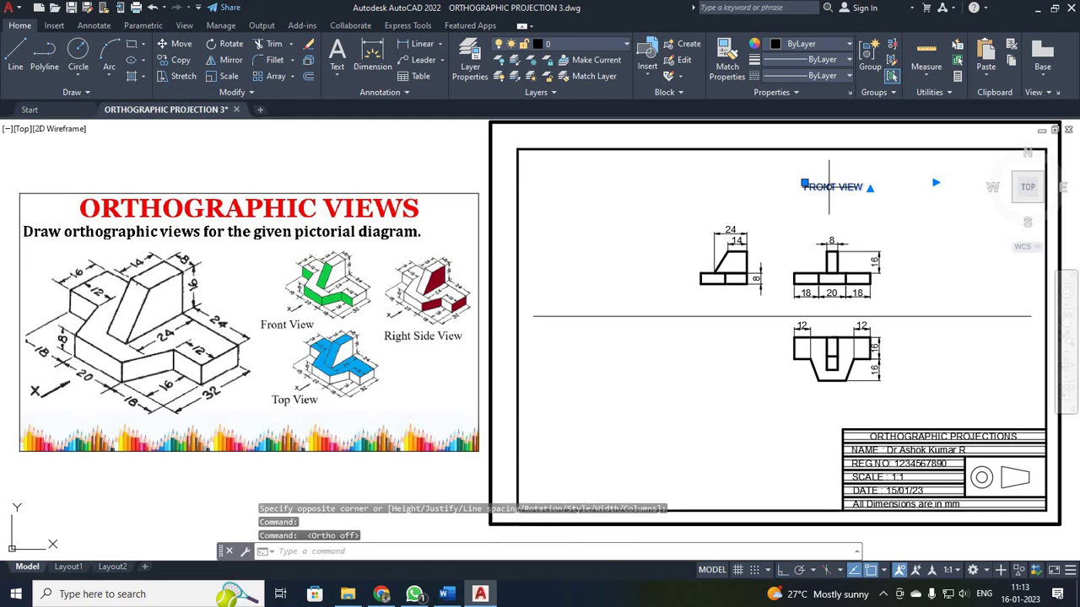
{"action": "type", "text": "m"}
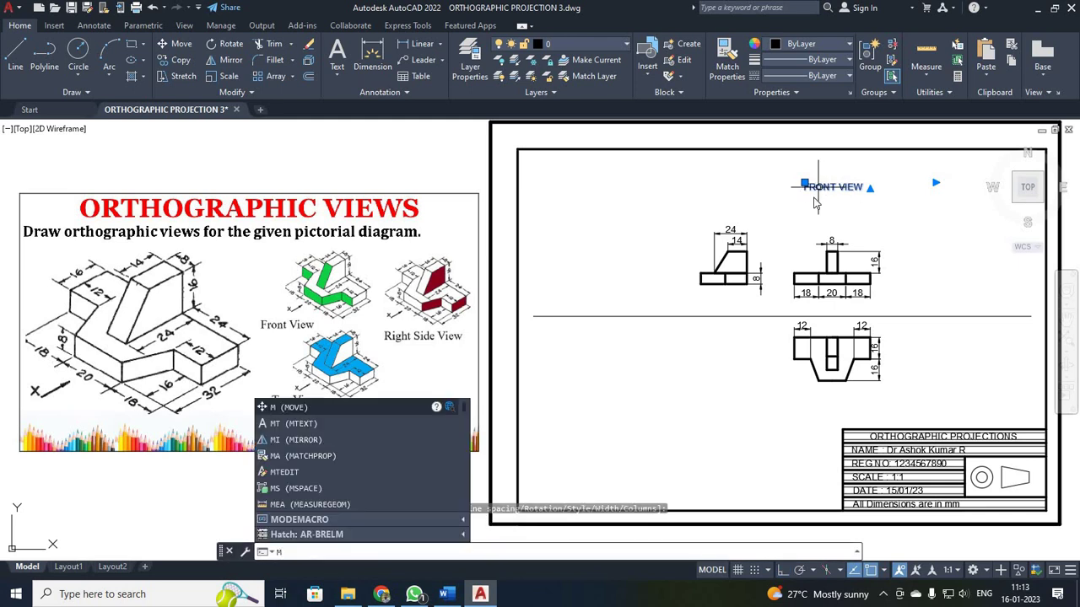
{"action": "key", "text": "Return"}
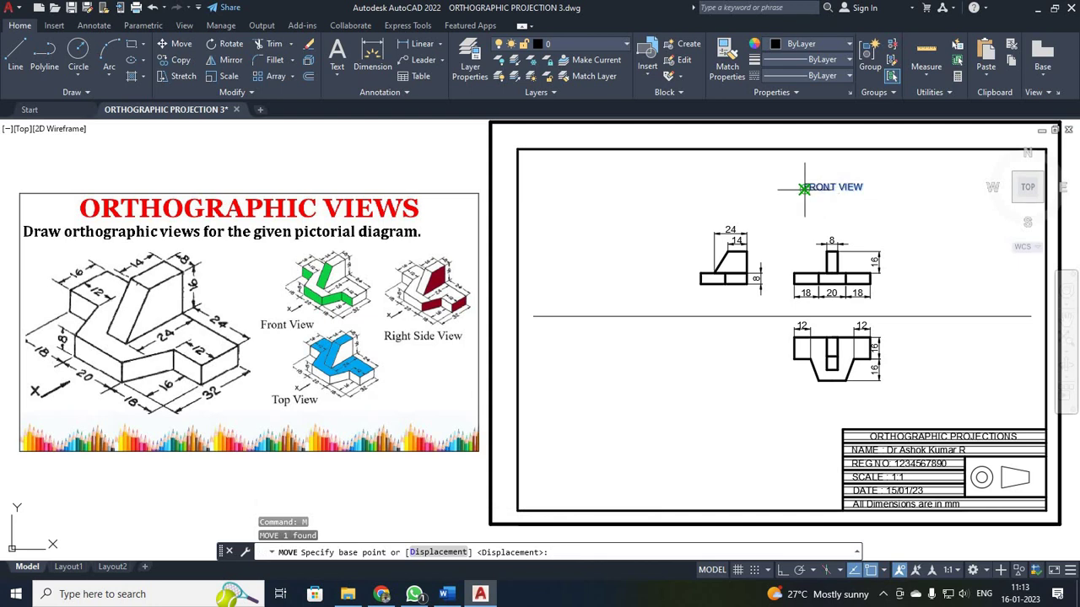
{"action": "left_click", "coordinate": [805, 185]}
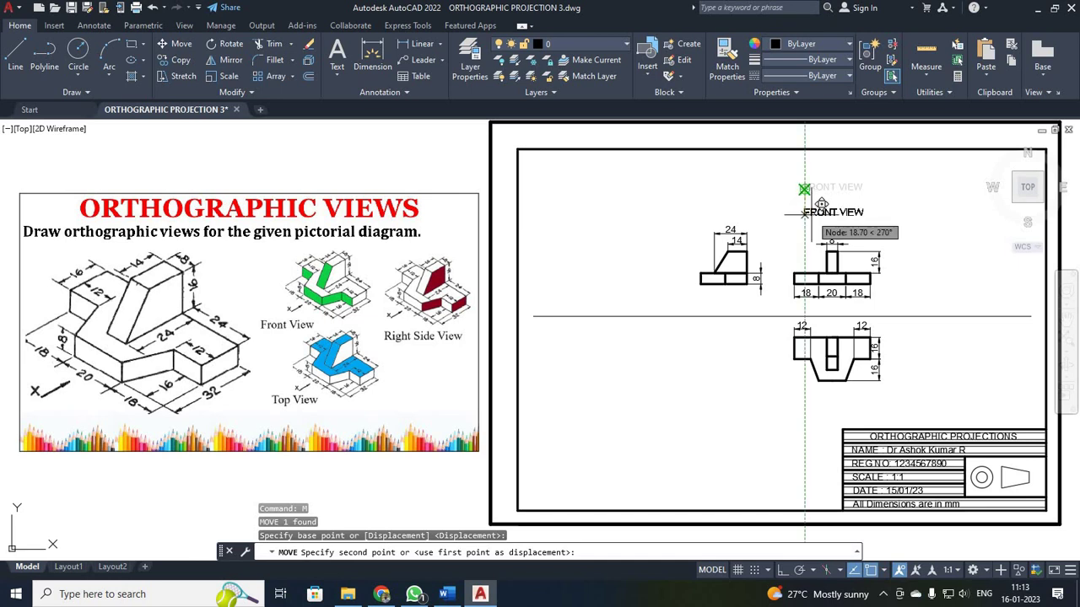
{"action": "left_click", "coordinate": [813, 204]}
- Add the multiline text "TOP VIEW" below the top view
{"action": "scroll", "coordinate": [847, 285], "scroll_direction": "up", "scroll_amount": 2}
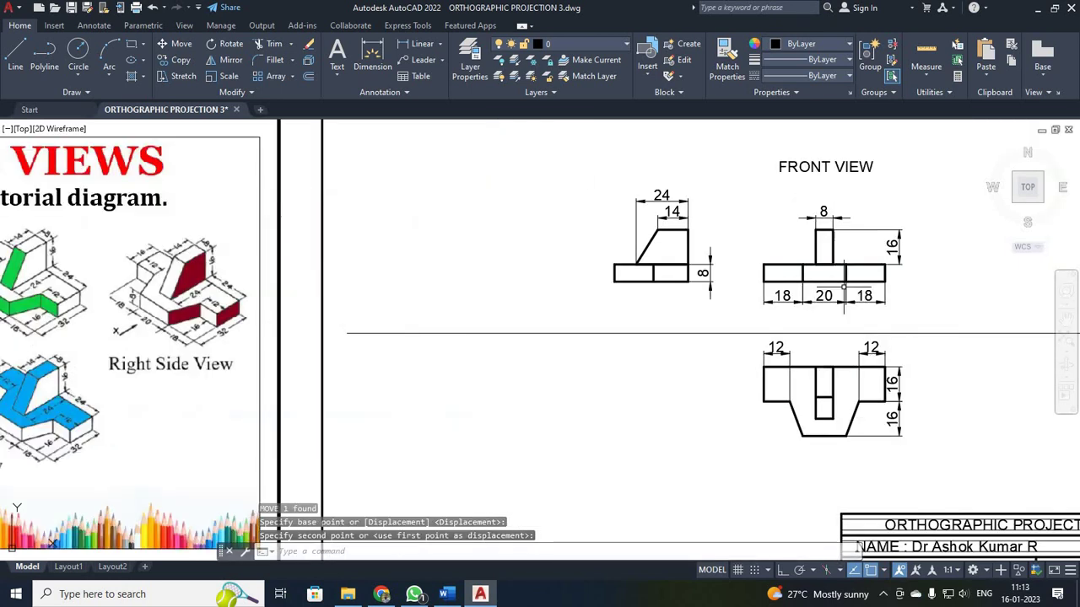
{"action": "left_click", "coordinate": [337, 57]}
{"action": "left_click", "coordinate": [775, 473]}
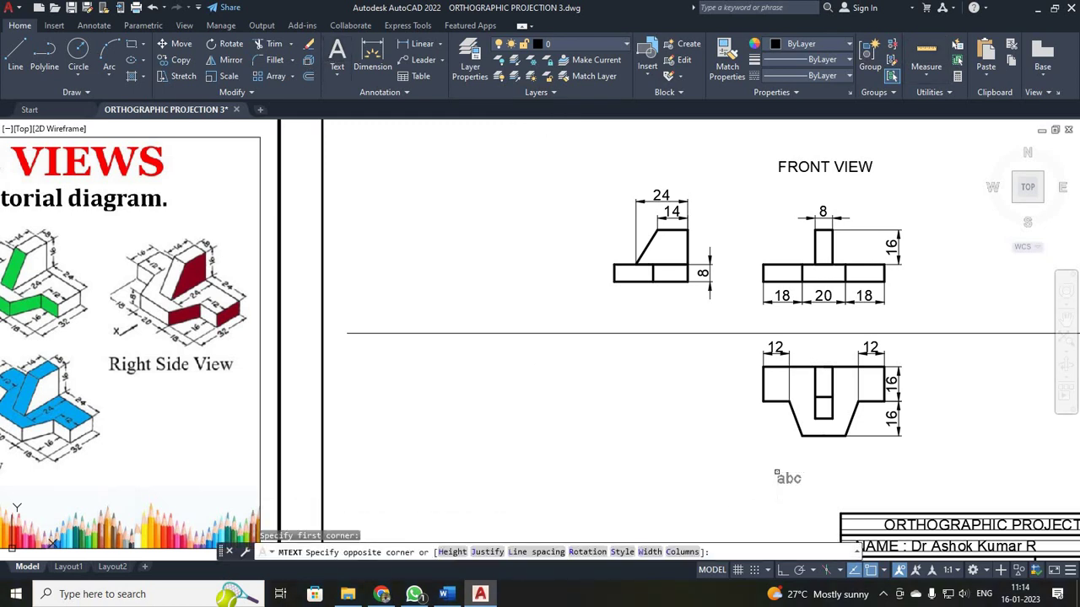
{"action": "left_click", "coordinate": [921, 493]}
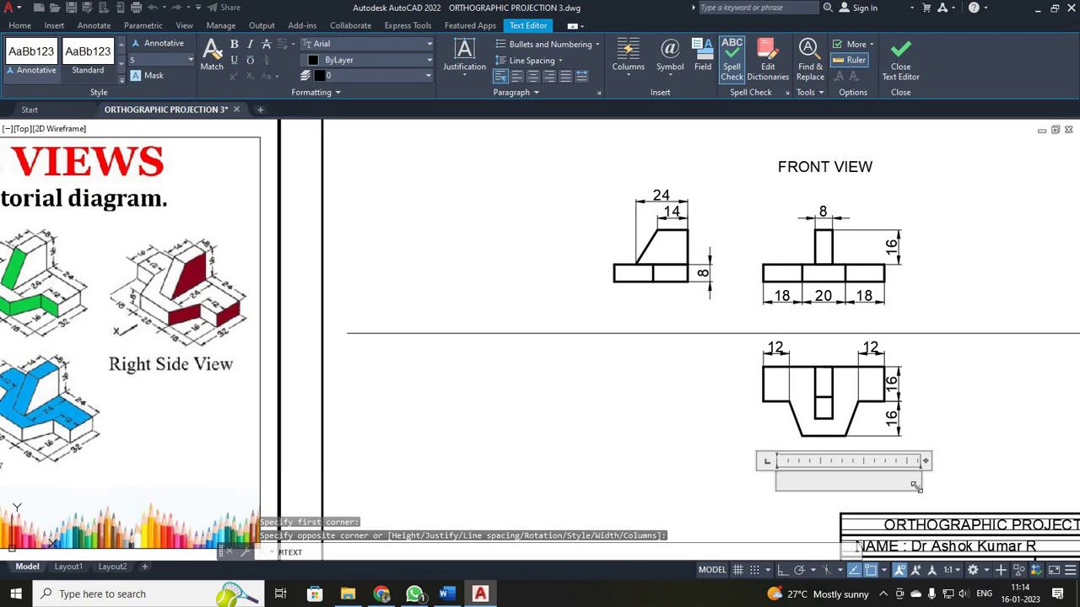
{"action": "type", "text": "TOP VIEW"}
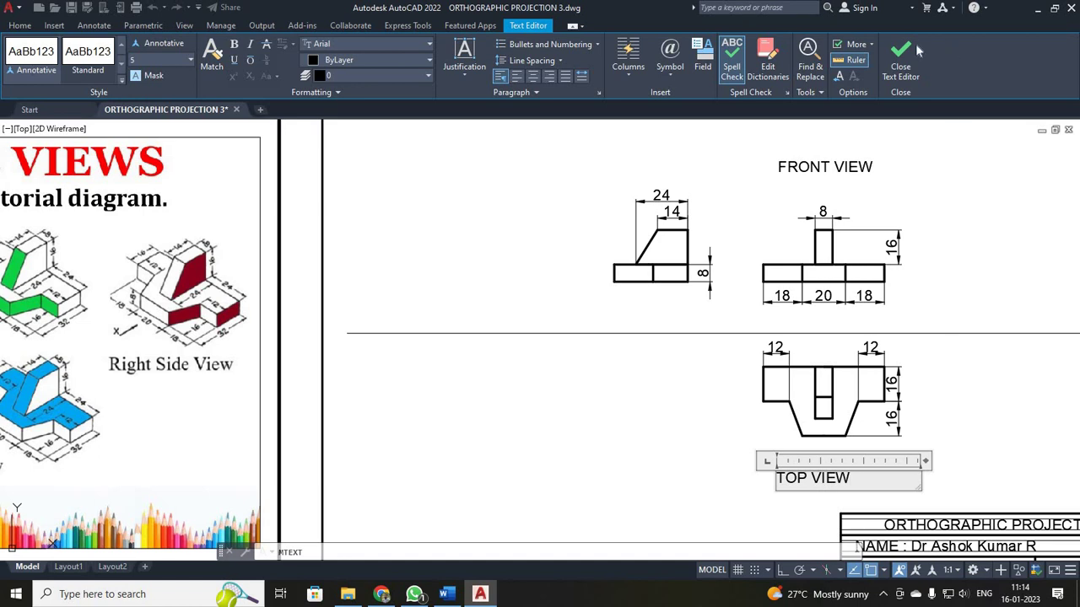
{"action": "left_click", "coordinate": [915, 43]}
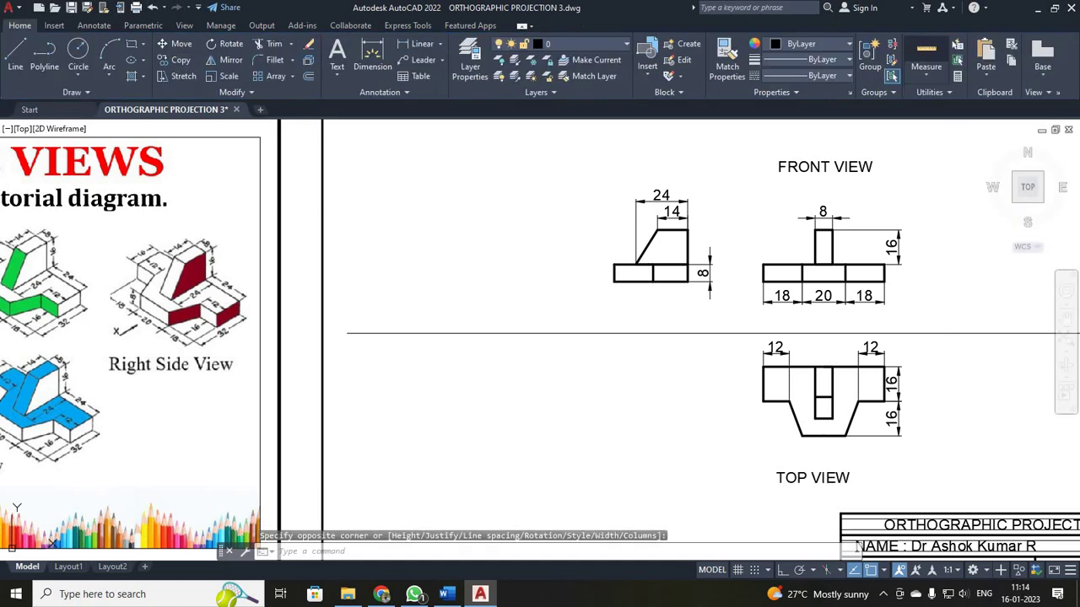
- Move the "TOP VIEW" label up closer to the top view and shift it to the right beneath the view
{"action": "left_click", "coordinate": [791, 477]}
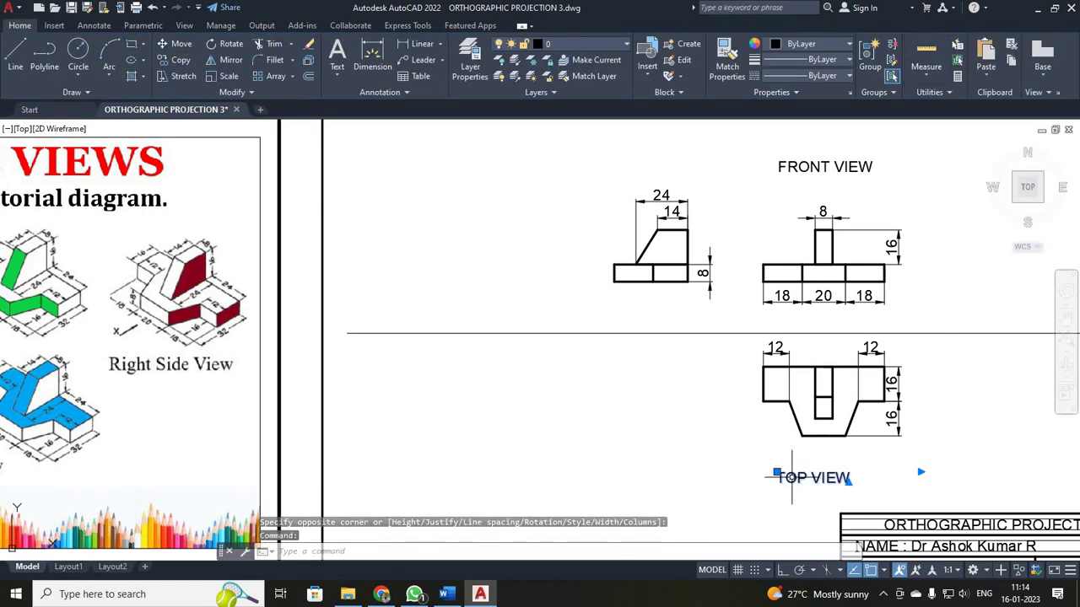
{"action": "type", "text": "m"}
{"action": "key", "text": "Return"}
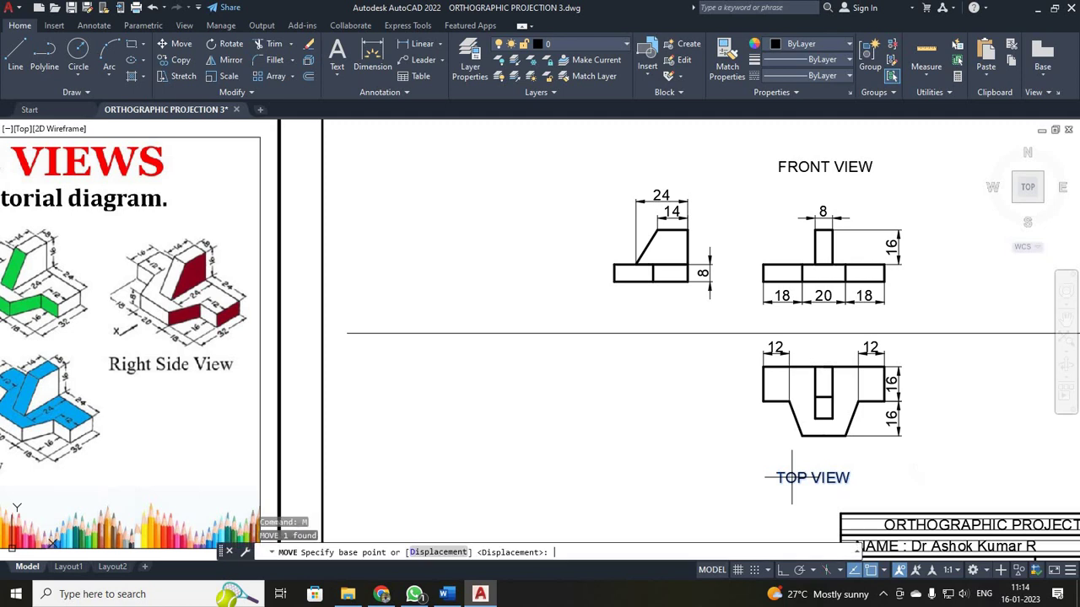
{"action": "left_click", "coordinate": [776, 479]}
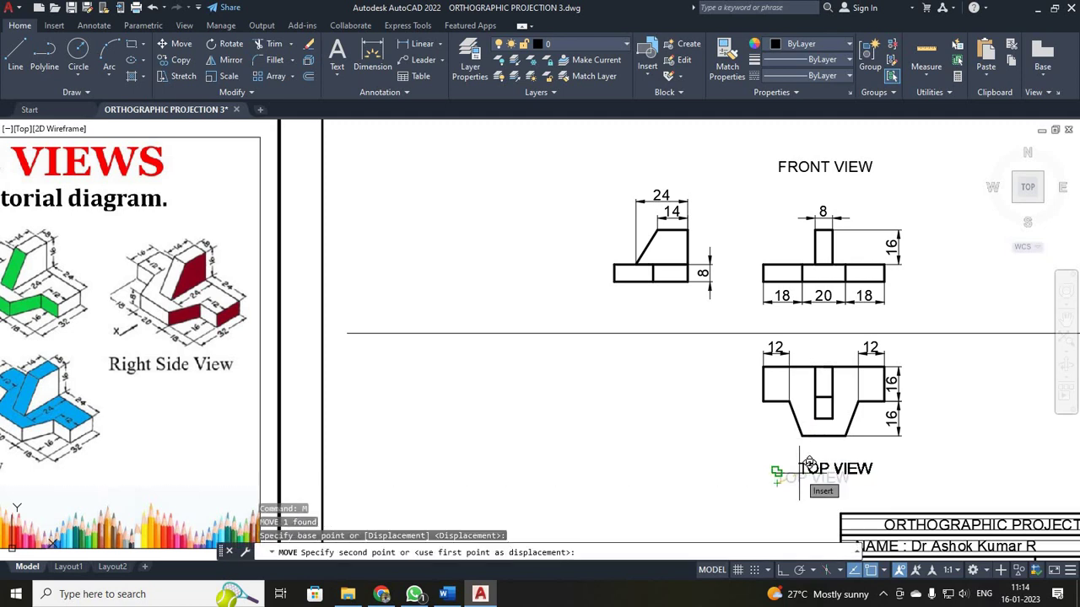
{"action": "left_click", "coordinate": [782, 466]}
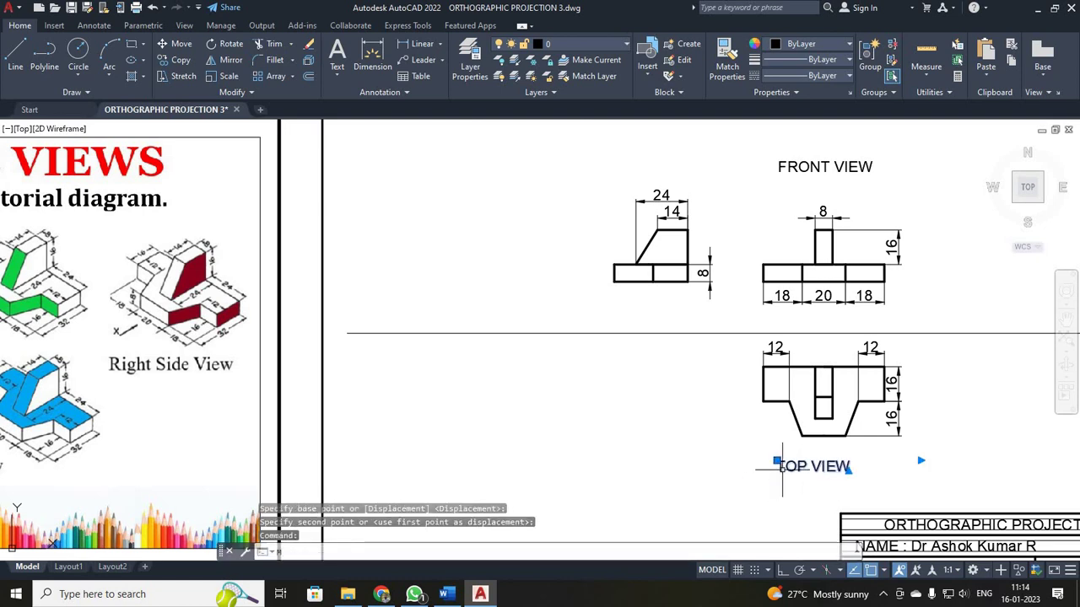
{"action": "type", "text": "m"}
{"action": "key", "text": "Return"}
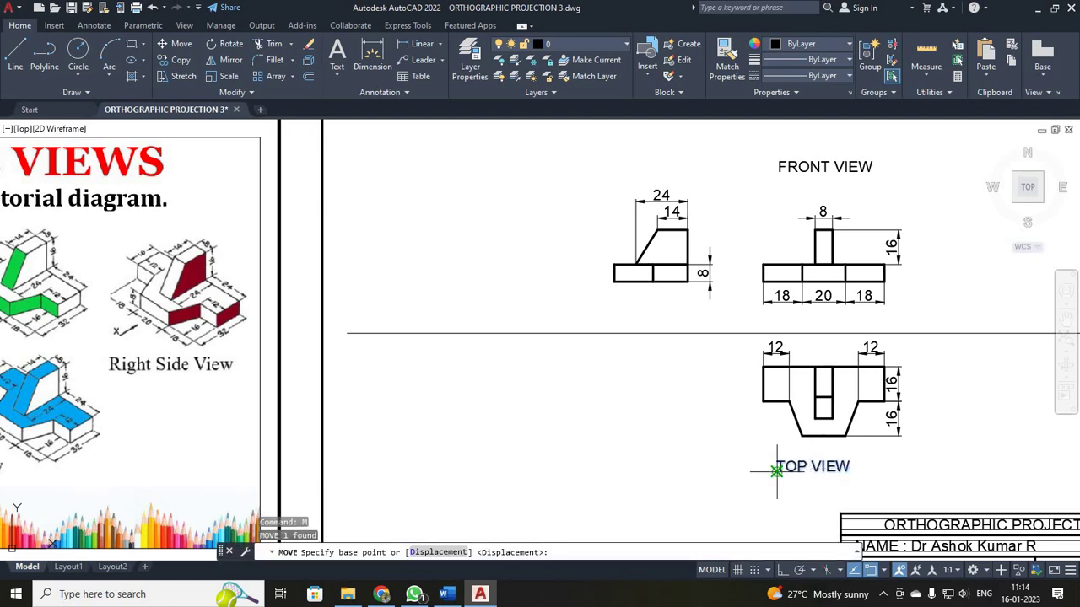
{"action": "left_click", "coordinate": [776, 470]}
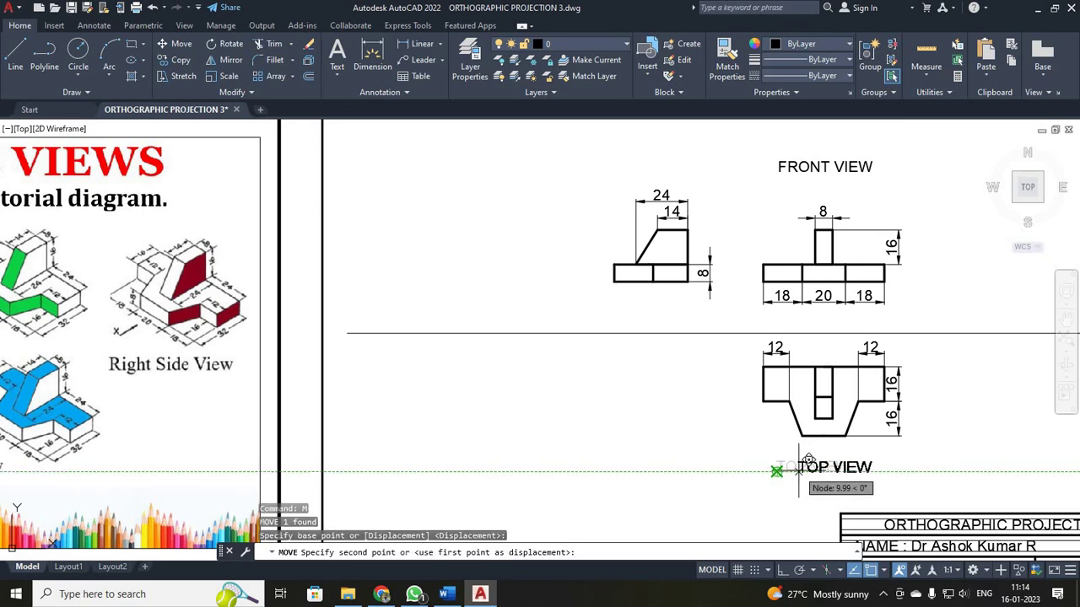
{"action": "left_click", "coordinate": [792, 473]}
- Move the "TOP VIEW" label slightly left along its line to centre it better under the top view
{"action": "scroll", "coordinate": [803, 496], "scroll_direction": "up", "scroll_amount": 4}
{"action": "scroll", "coordinate": [798, 495], "scroll_direction": "down", "scroll_amount": 2}
{"action": "left_click", "coordinate": [804, 452]}
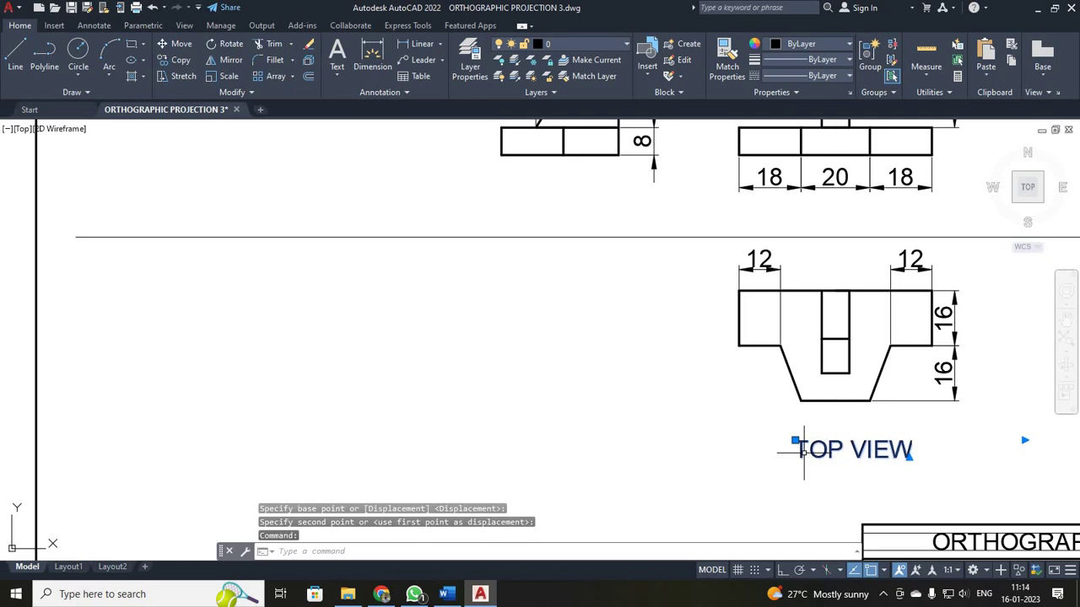
{"action": "type", "text": "M"}
{"action": "key", "text": "Return"}
{"action": "left_click", "coordinate": [795, 458]}
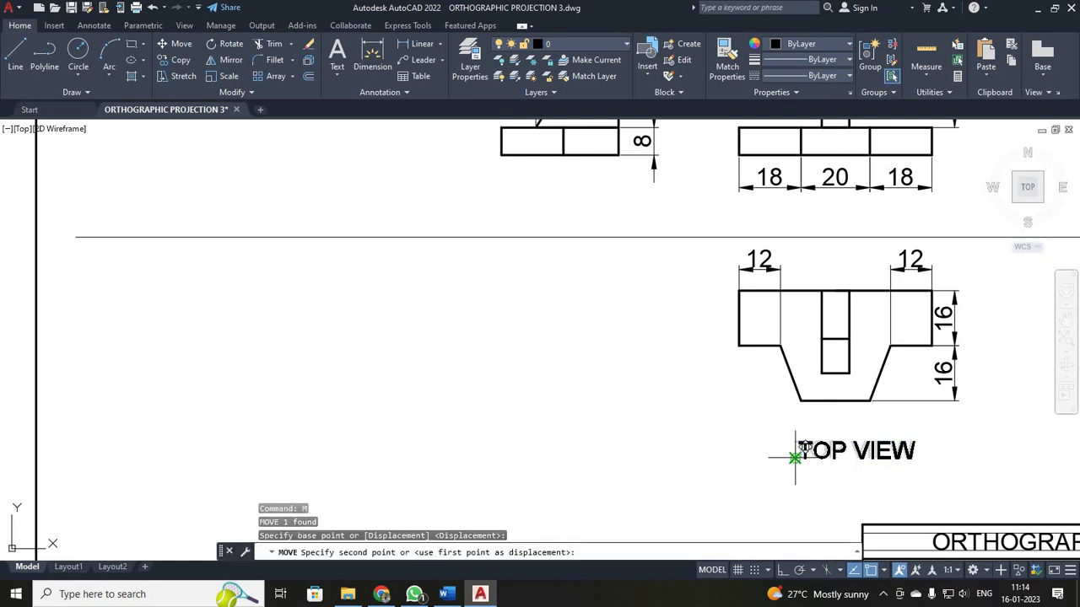
{"action": "left_click", "coordinate": [779, 457]}
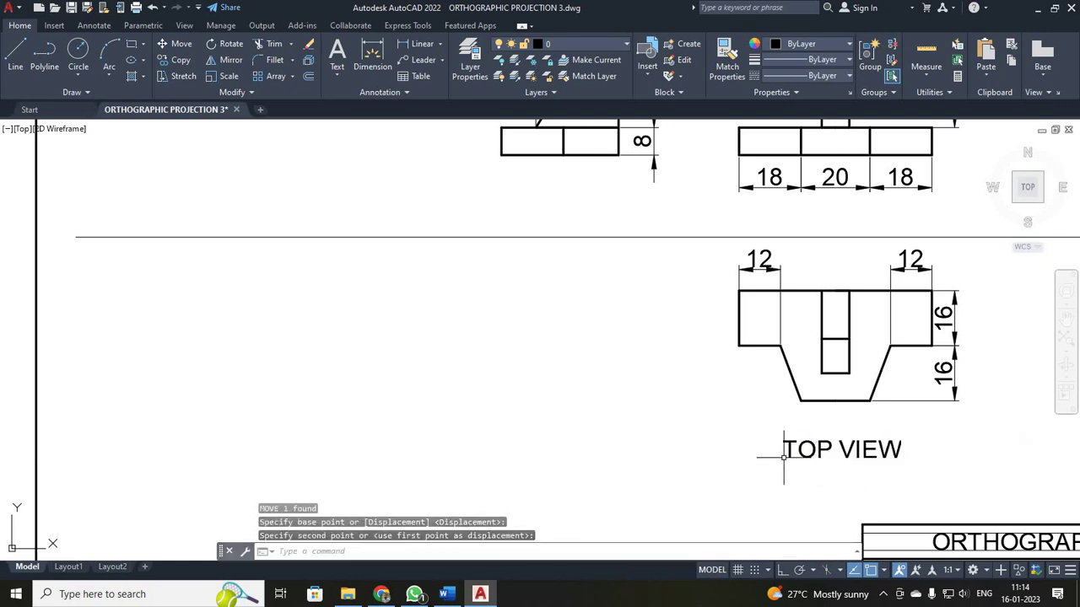
{"action": "scroll", "coordinate": [716, 486], "scroll_direction": "down", "scroll_amount": 3}
{"action": "scroll", "coordinate": [621, 422], "scroll_direction": "up", "scroll_amount": 3}
{"action": "scroll", "coordinate": [603, 417], "scroll_direction": "down", "scroll_amount": 3}
{"action": "scroll", "coordinate": [562, 363], "scroll_direction": "up", "scroll_amount": 2}
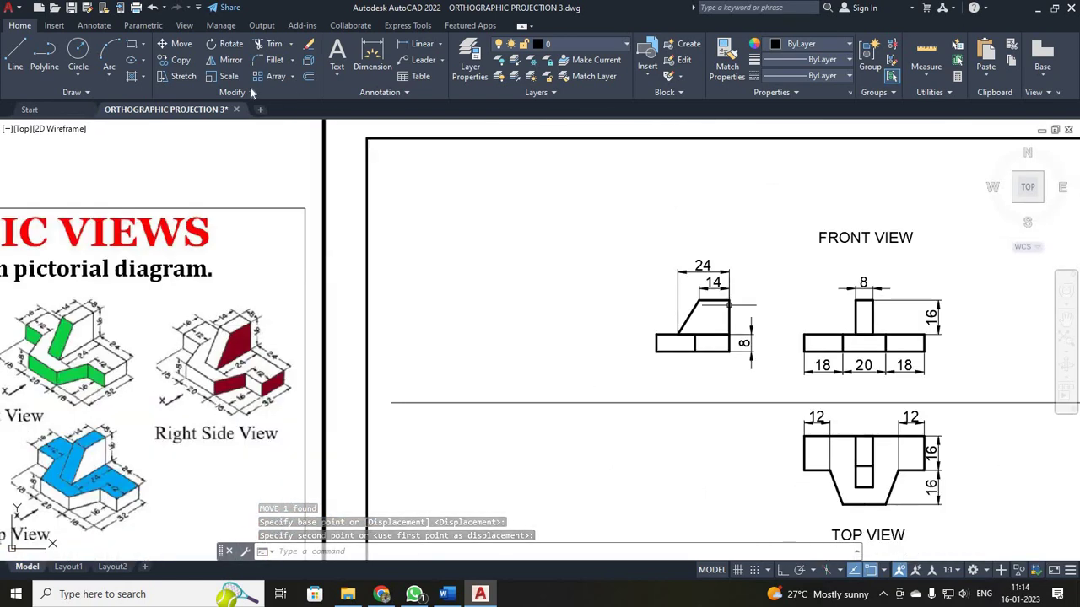
- Add the multiline text "RIGHT SIDE VIEW" above the right side view
{"action": "left_click", "coordinate": [345, 51]}
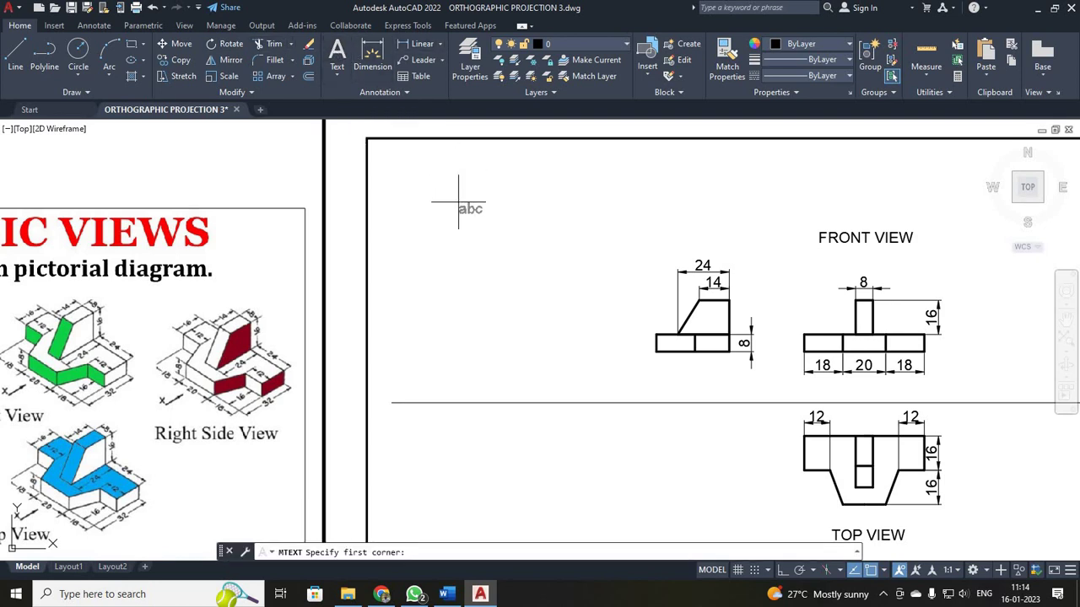
{"action": "left_click", "coordinate": [574, 222]}
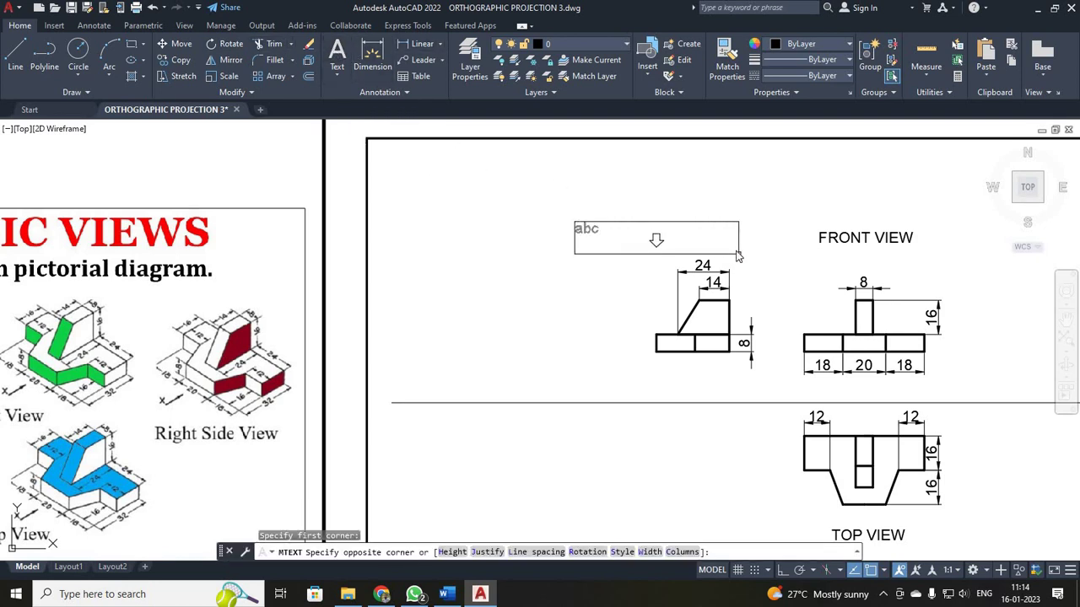
{"action": "left_click", "coordinate": [739, 256]}
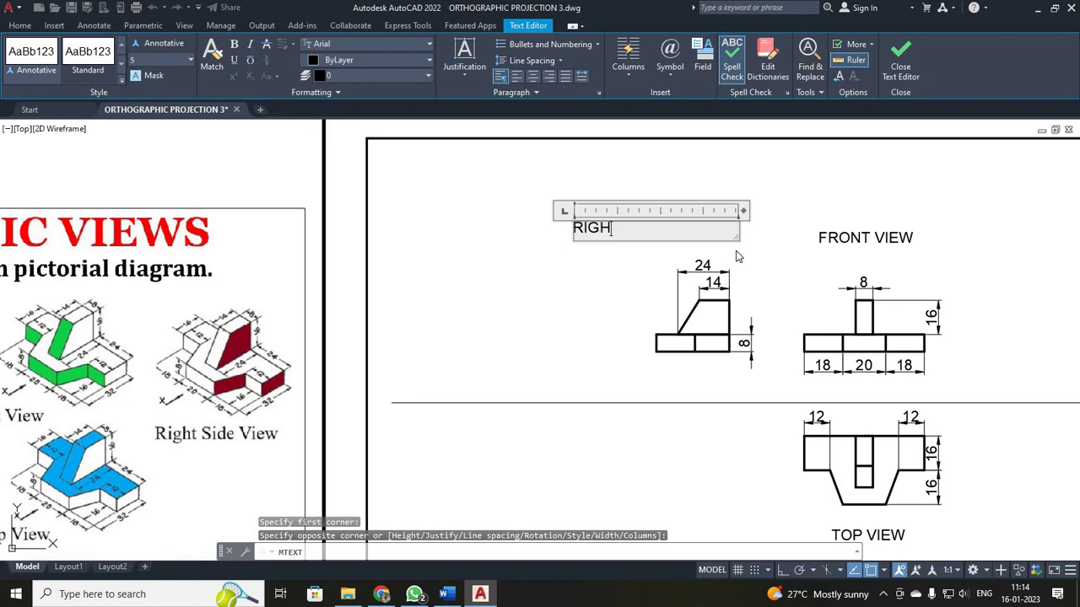
{"action": "type", "text": "RIGHT SID"}
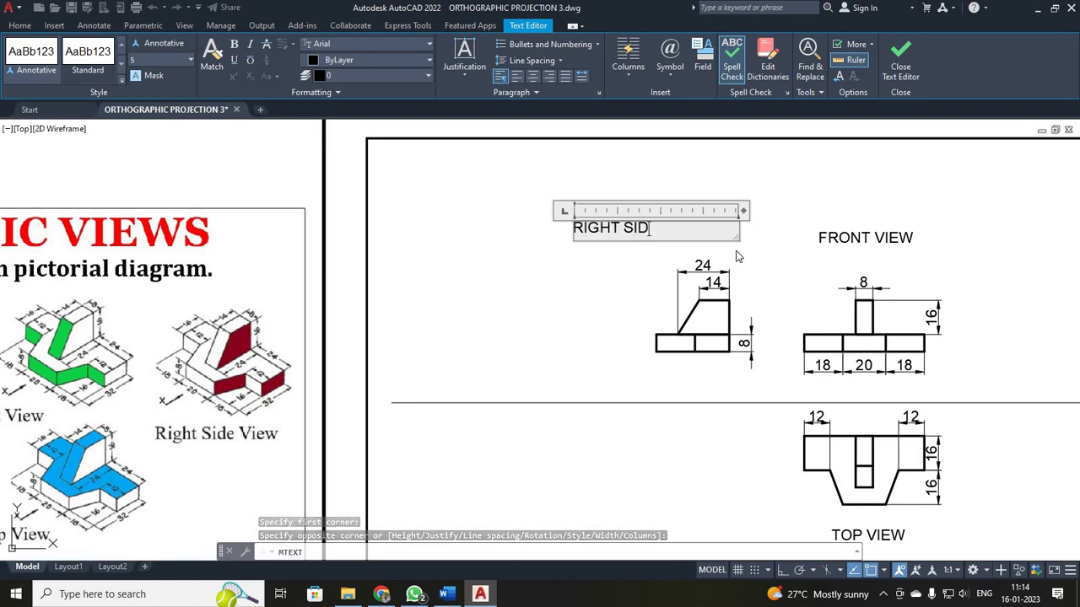
{"action": "type", "text": "E VIEW"}
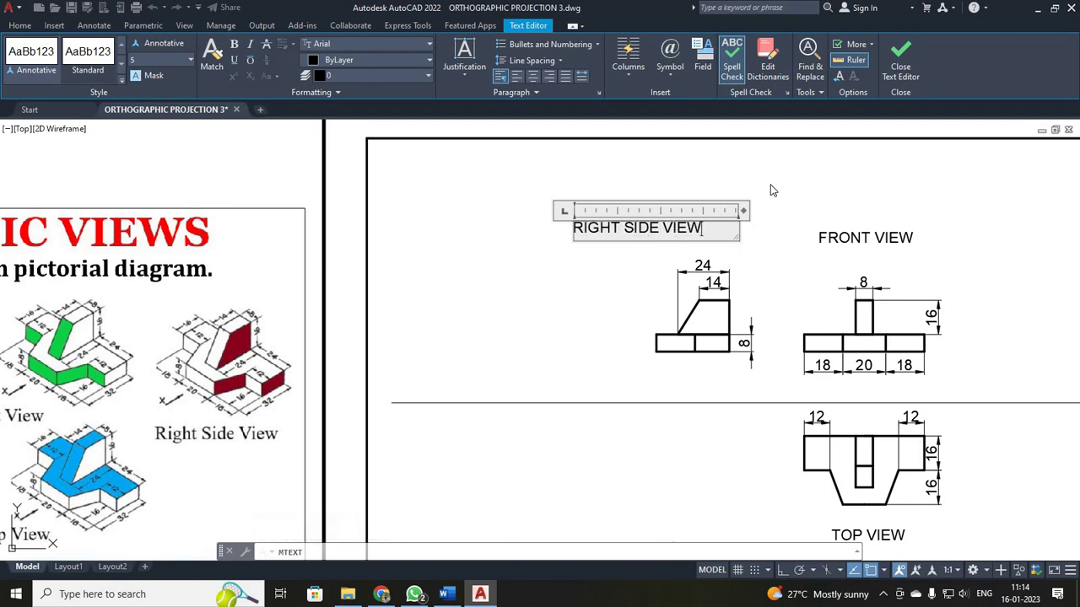
{"action": "left_click", "coordinate": [899, 67]}
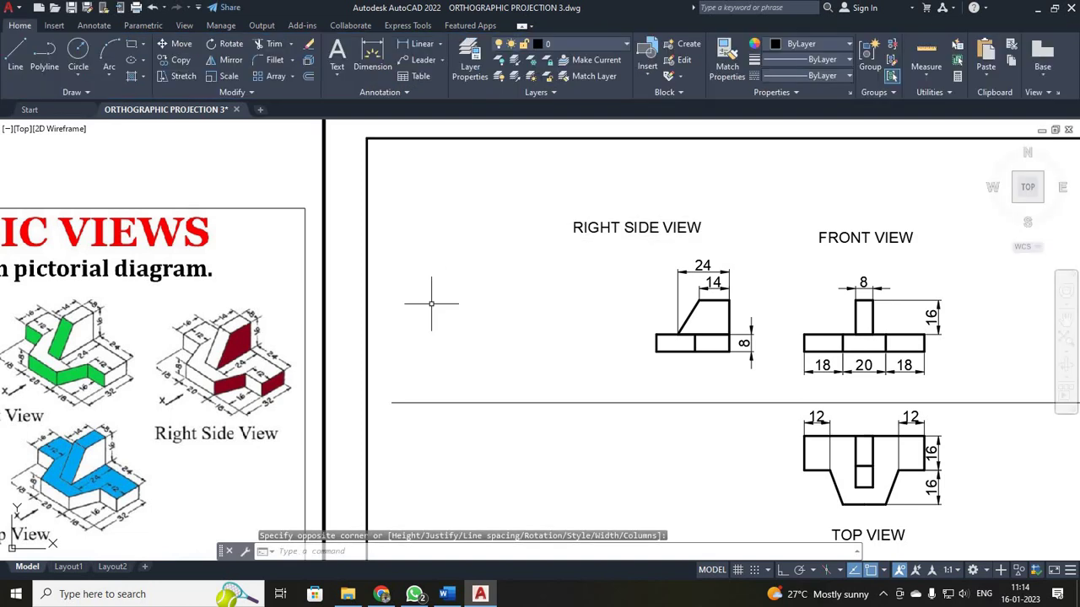
- Move the "RIGHT SIDE VIEW" label right and slightly down so it sits above the right side view, level with the "FRONT VIEW" label
{"action": "left_click", "coordinate": [587, 227]}
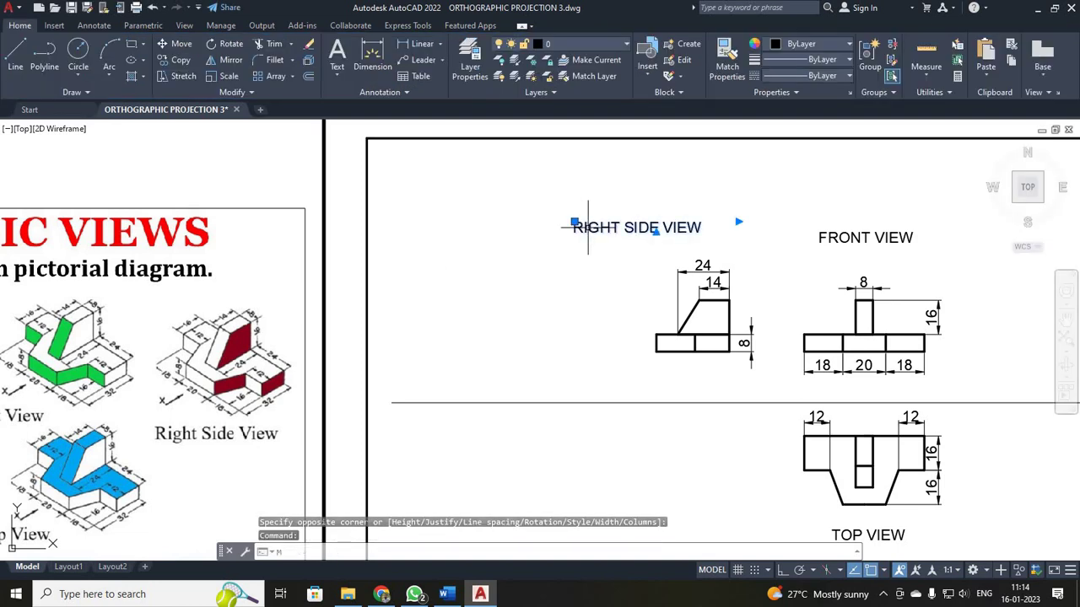
{"action": "type", "text": "m"}
{"action": "key", "text": "Return"}
{"action": "left_click", "coordinate": [580, 227]}
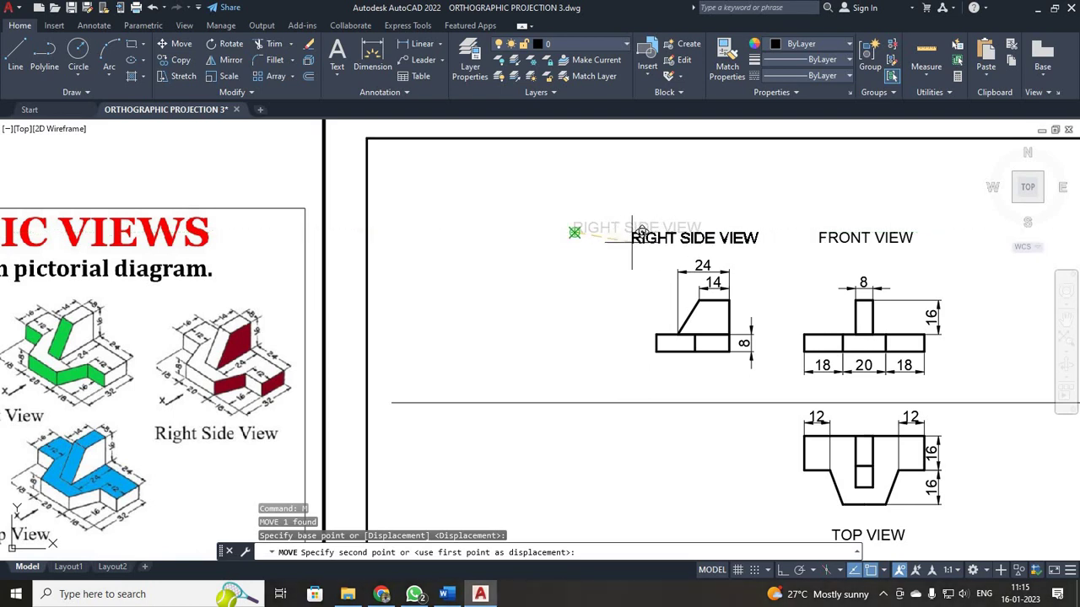
{"action": "left_click", "coordinate": [630, 239]}
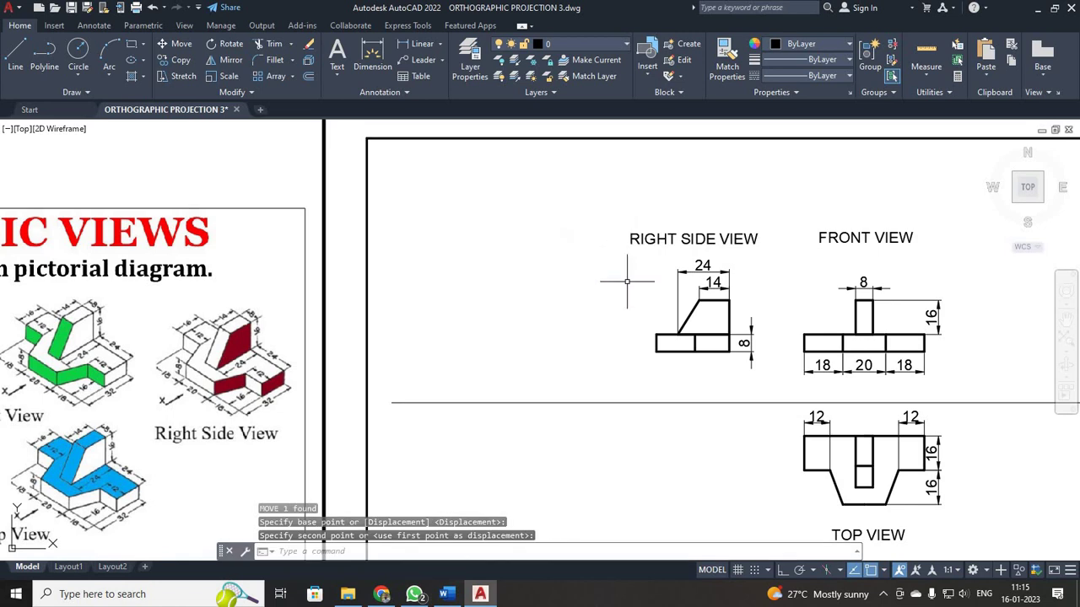
- Zoom to All to review the complete drawing sheet beside the reference picture
{"action": "type", "text": "z"}
{"action": "key", "text": "Return"}
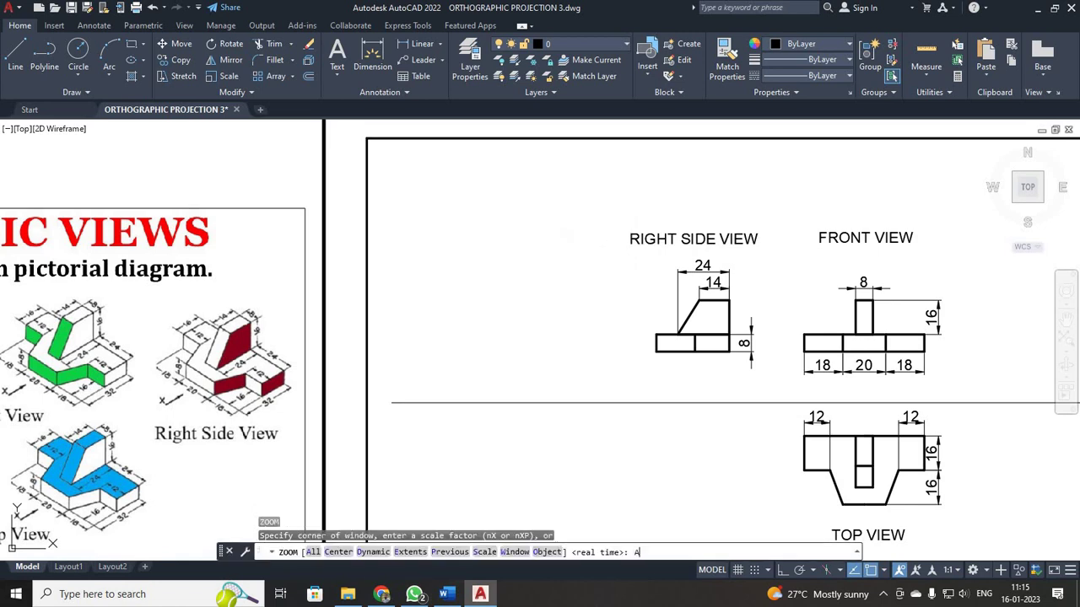
{"action": "type", "text": "A"}
{"action": "key", "text": "Return"}
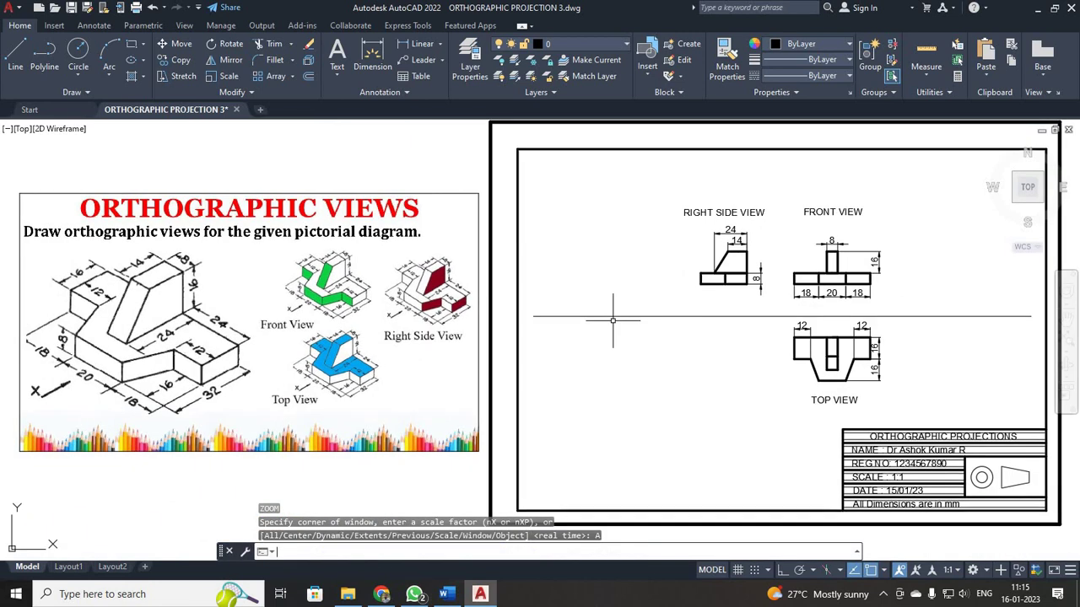